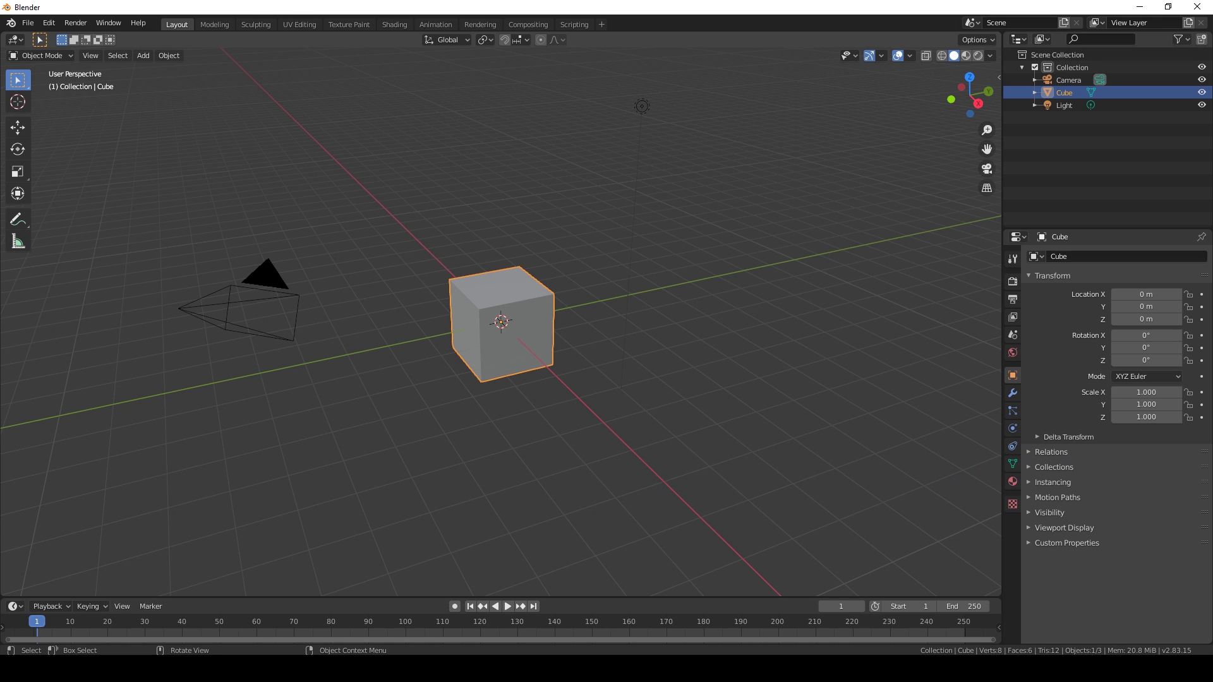
Delete the default cube and the light from the scene
key("Delete")
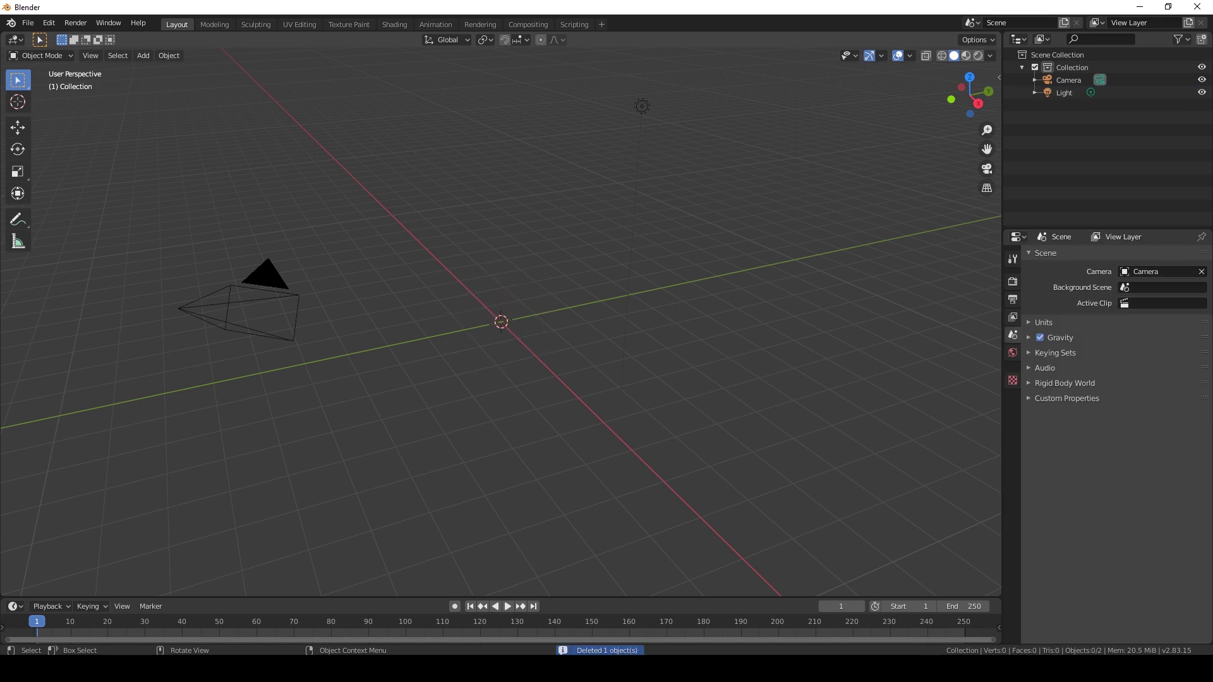
left_click(642, 106)
key("Delete")
Add a mesh plane at the origin and scale it up uniformly to about 7.844
left_click(144, 55)
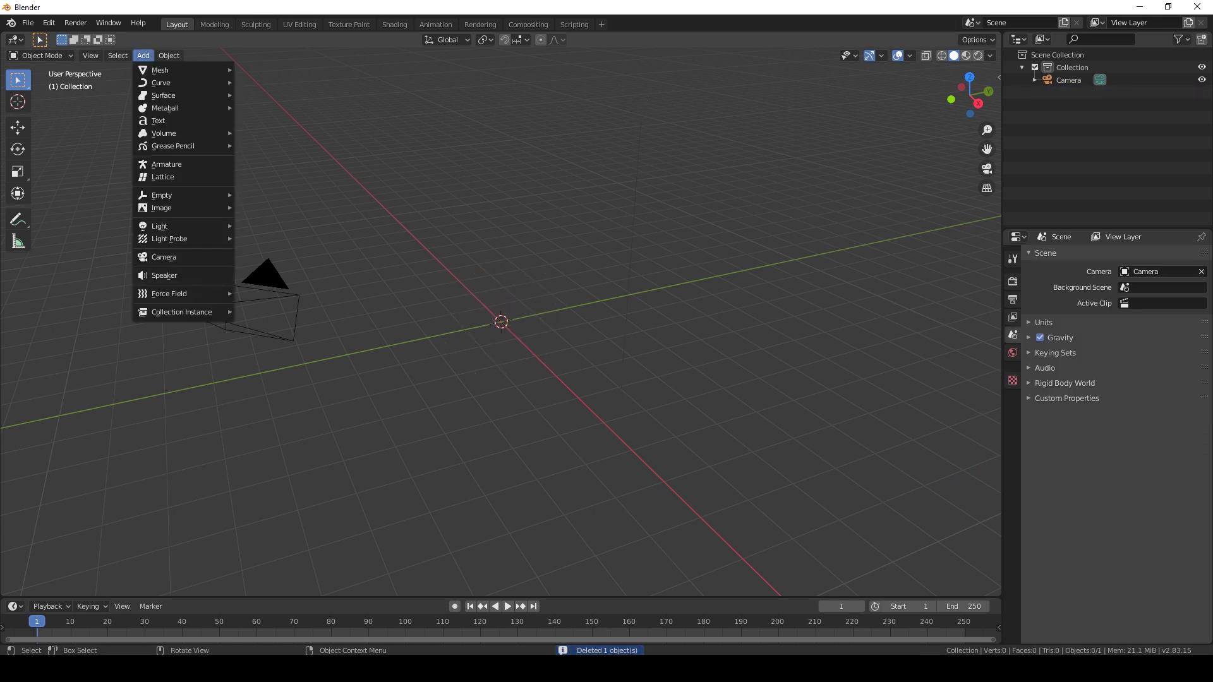
mouse_move(158, 69)
left_click(262, 71)
left_click(17, 171)
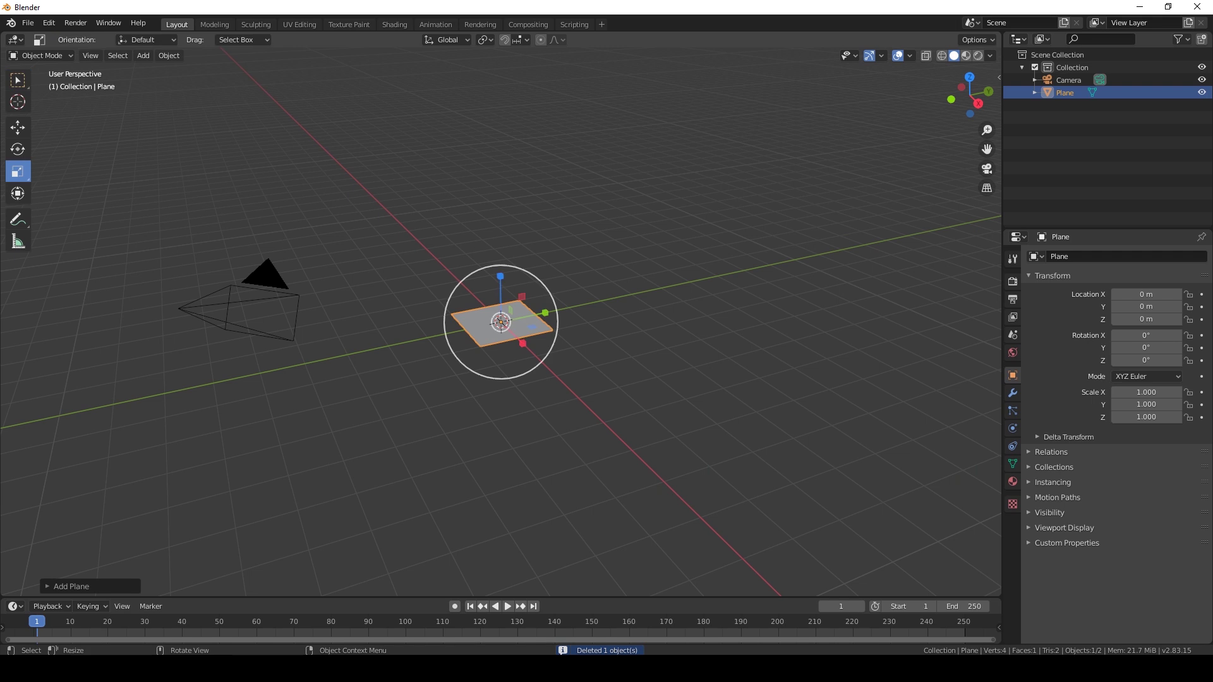
left_click_drag(538, 281, 792, 545)
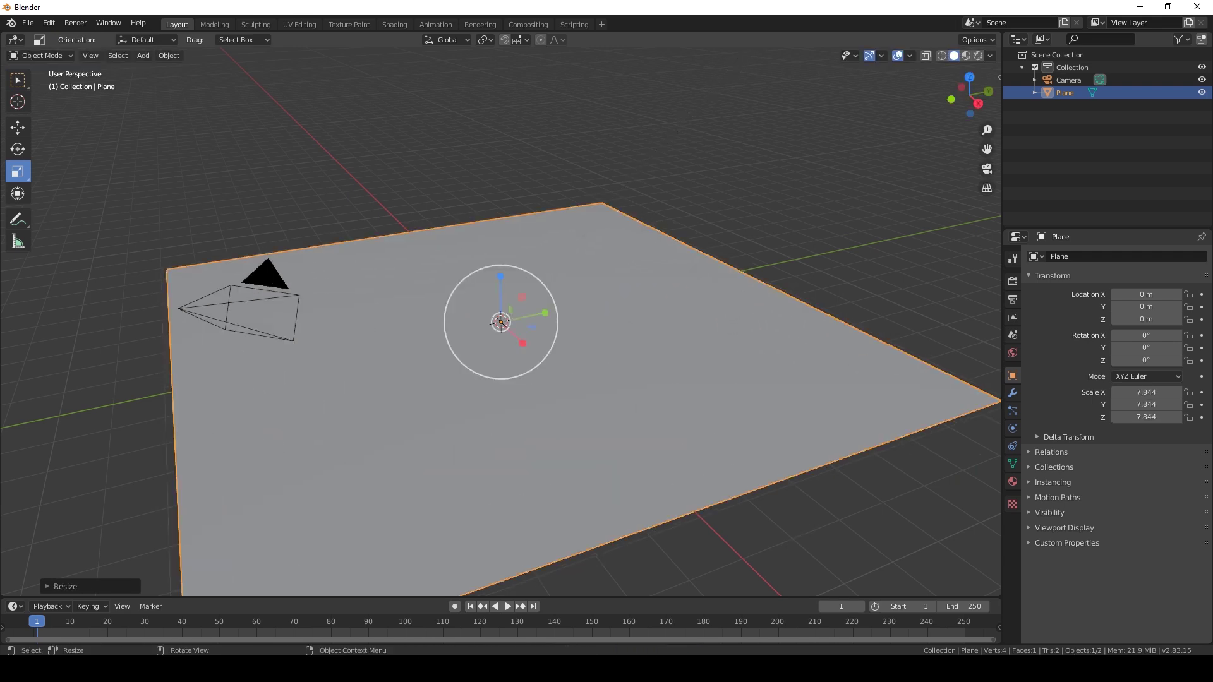
Rename the plane object to grass_emitter
middle_click_drag(790, 540, 859, 538)
double_click(1065, 92)
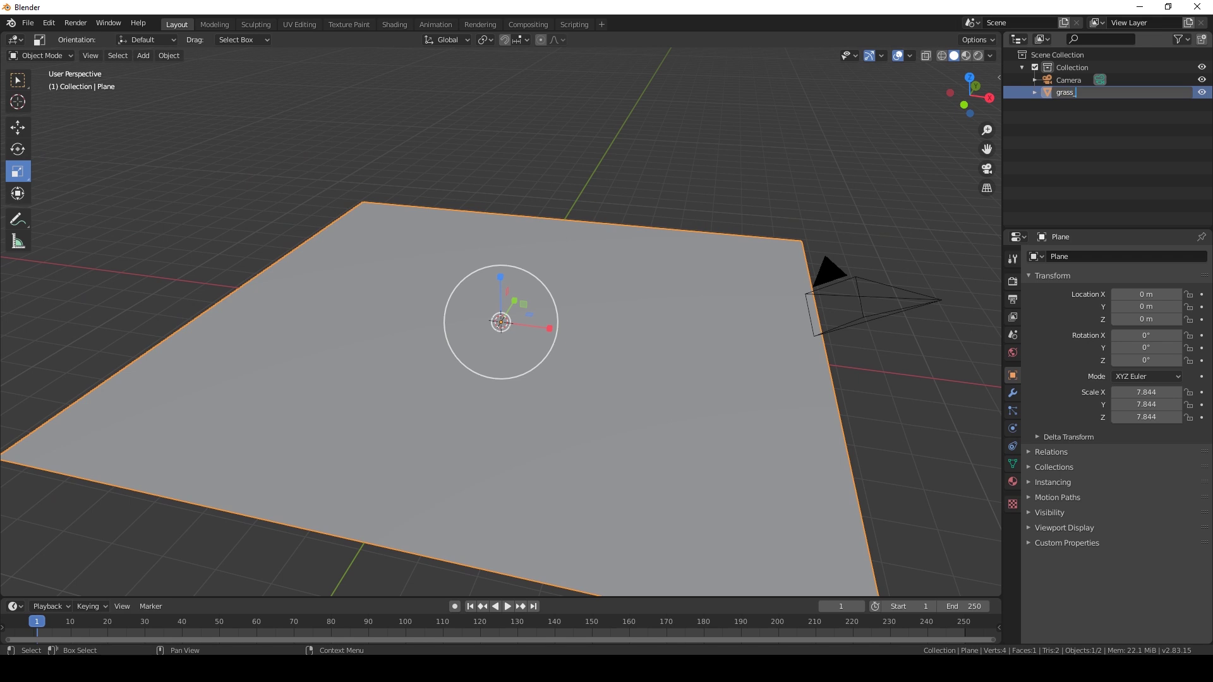
type("grass_emitter")
key("Return")
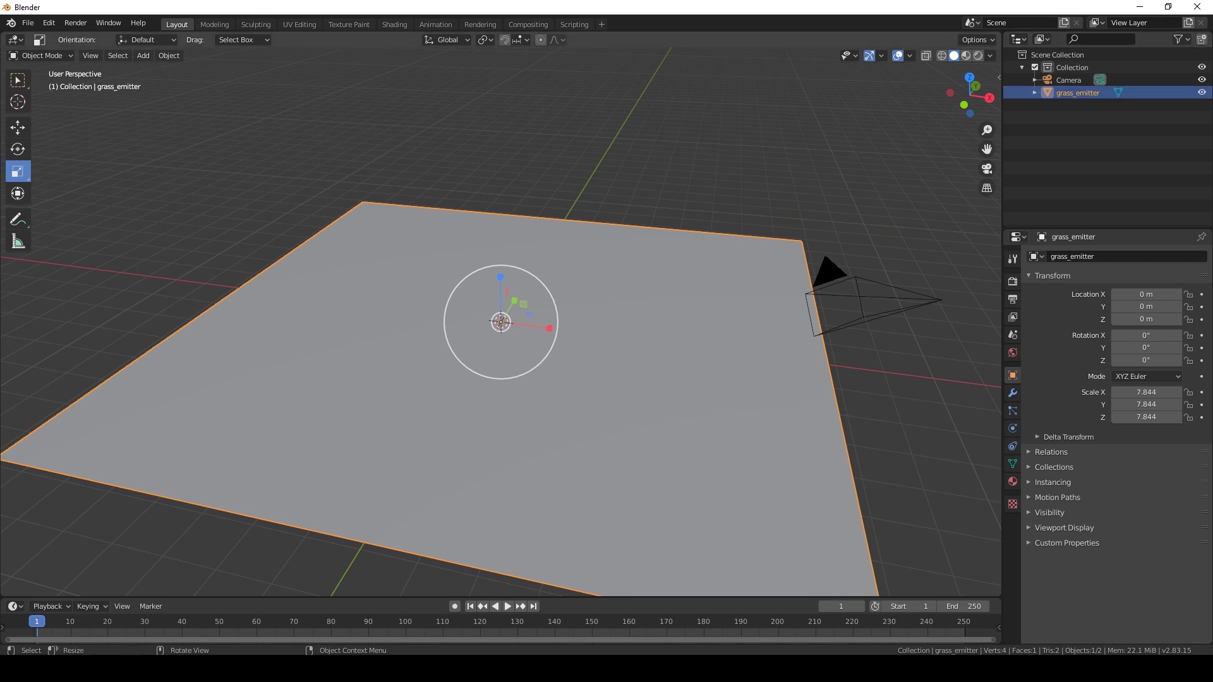
Enter Edit Mode on grass_emitter and subdivide the whole plane three times
mouse_move(632, 354)
middle_mouse_down()
mouse_move(606, 372)
mouse_move(640, 370)
middle_mouse_up()
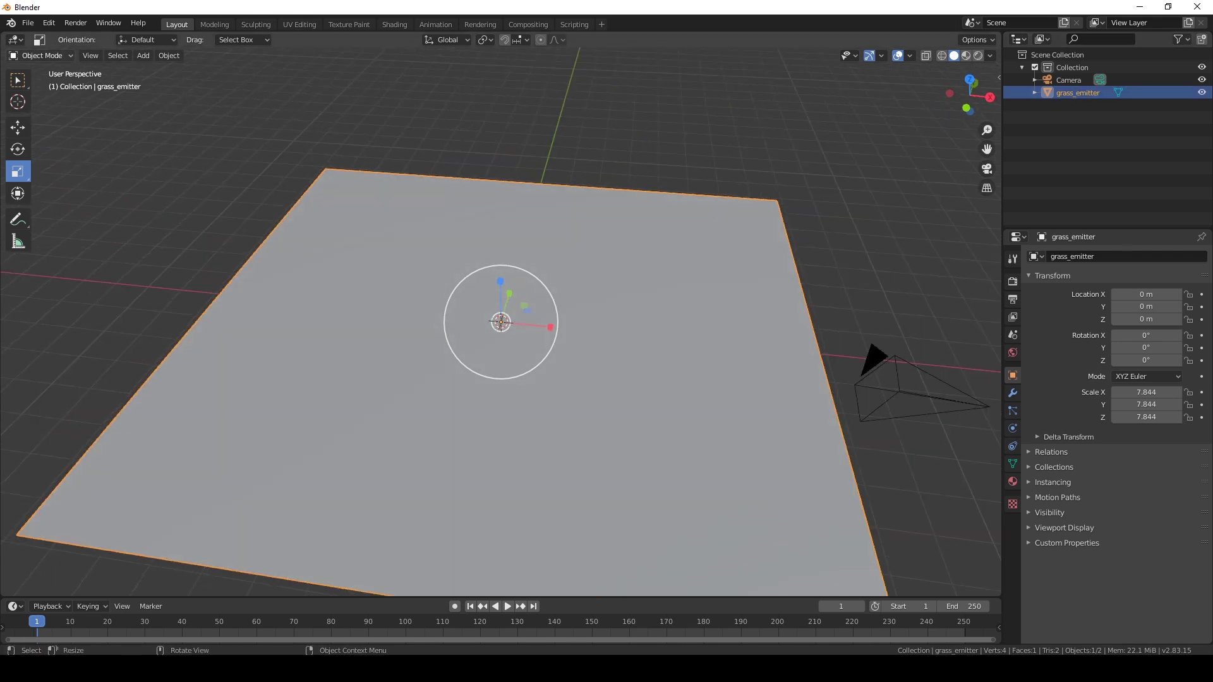
key("Tab")
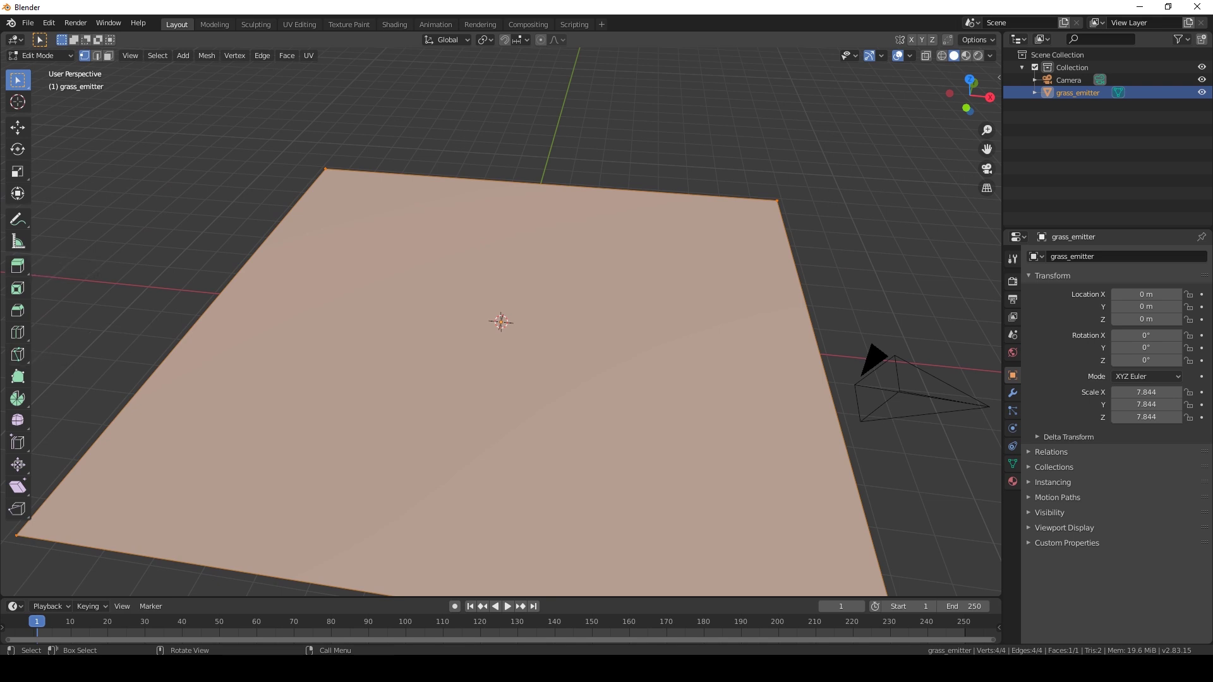
right_click(303, 363)
left_click(293, 341)
right_click(462, 311)
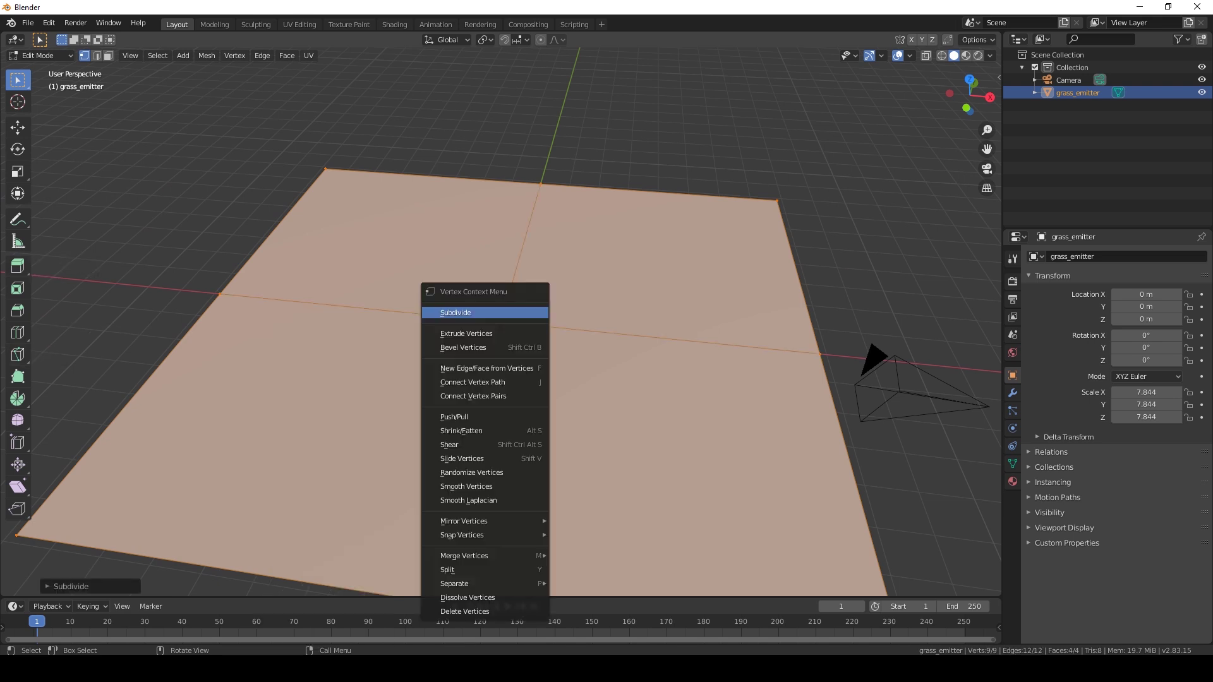
left_click(462, 311)
right_click(463, 311)
left_click(462, 311)
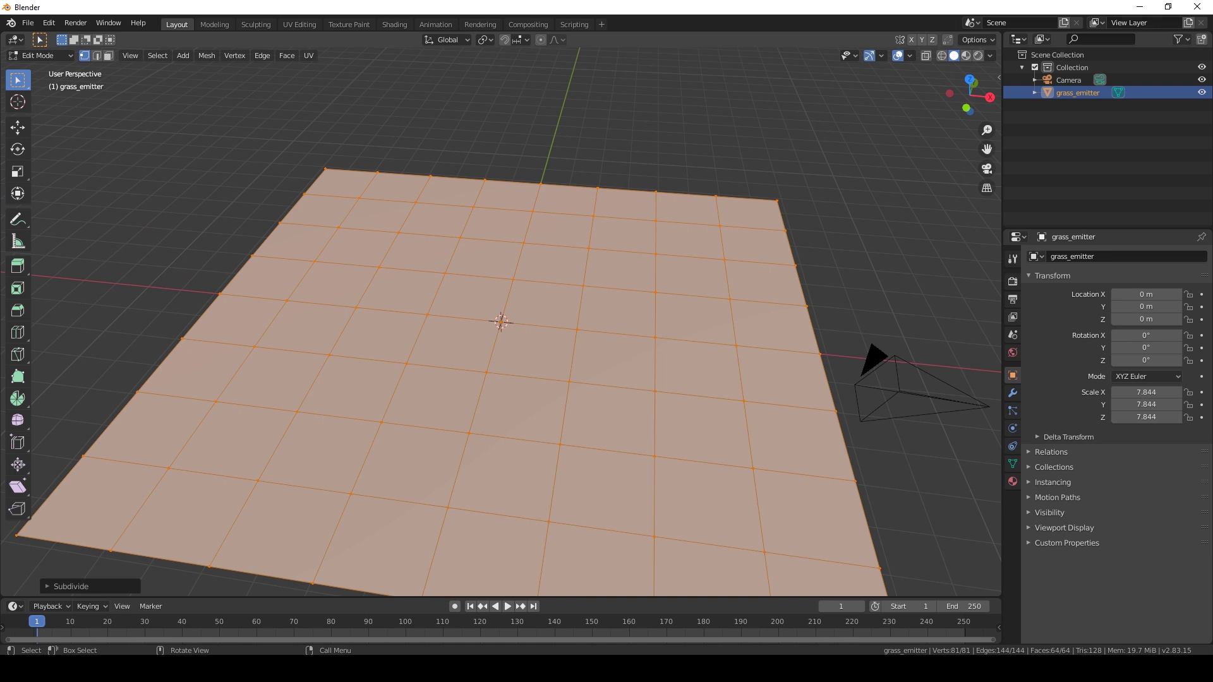
Switch the subdivided grass_emitter plane from Edit Mode to Sculpt Mode
mouse_move(463, 311)
middle_mouse_down()
mouse_move(442, 297)
mouse_move(436, 252)
mouse_move(467, 316)
middle_mouse_up()
left_click(45, 55)
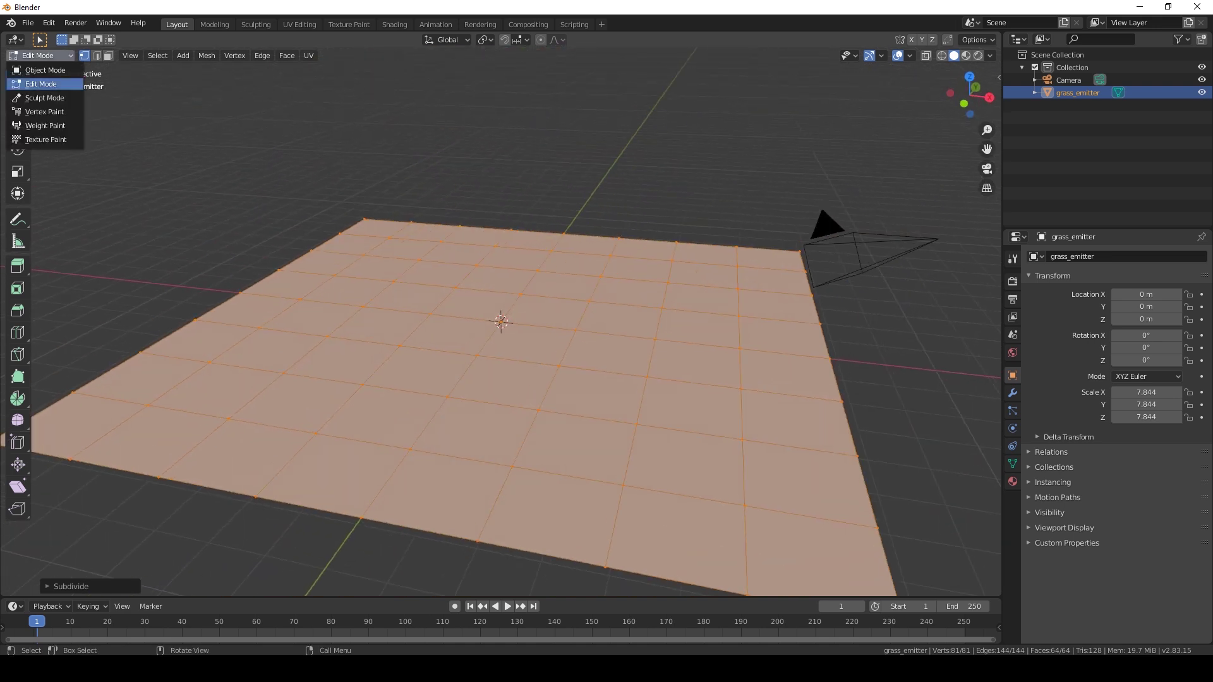
left_click(42, 83)
middle_click_drag(353, 284, 379, 300)
middle_click_drag(467, 315, 499, 316)
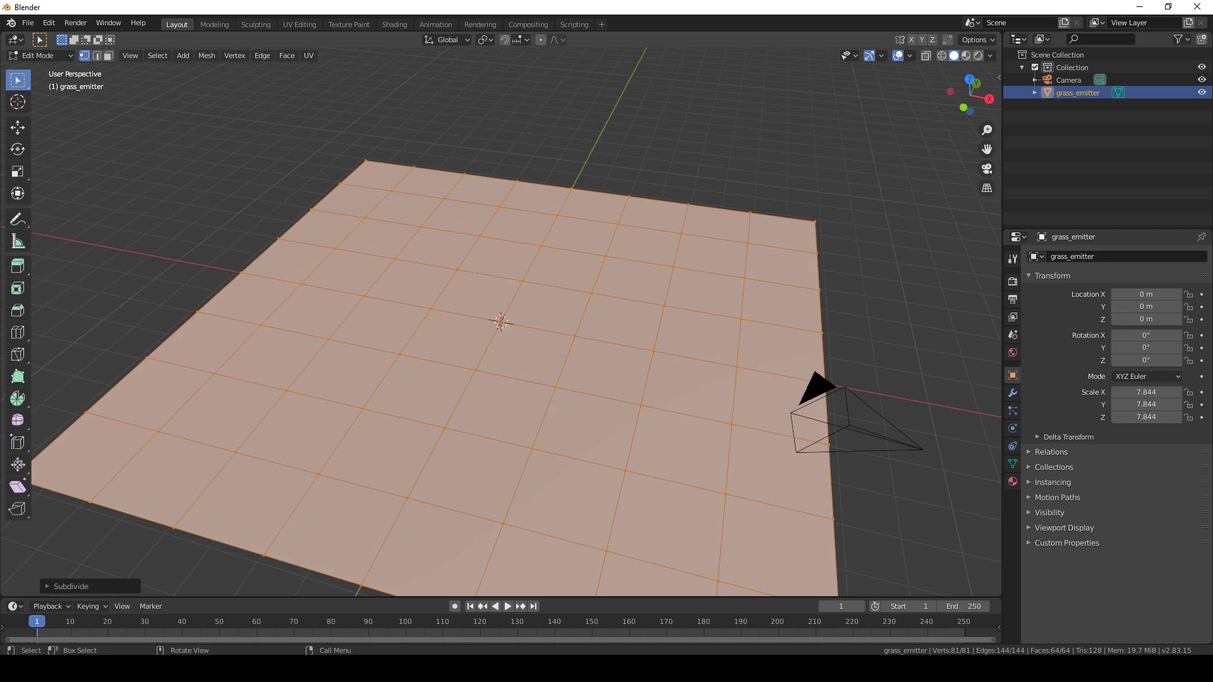
left_click(38, 55)
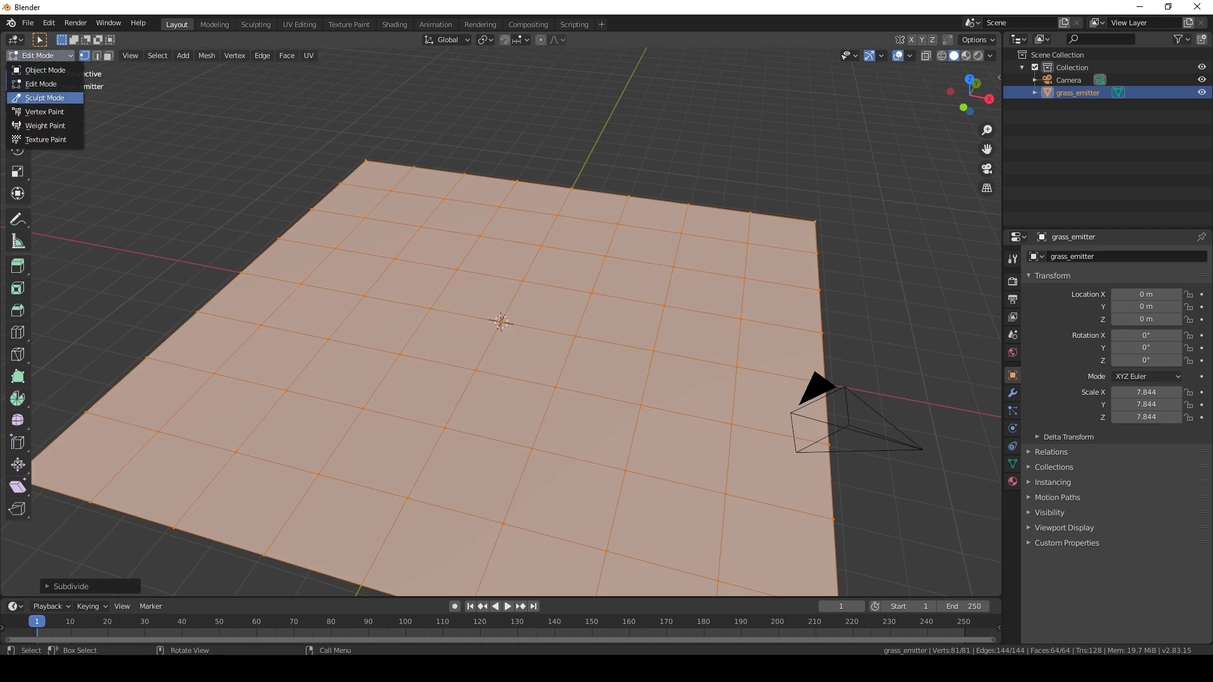
left_click(45, 98)
scroll(247, 254, "down", 5)
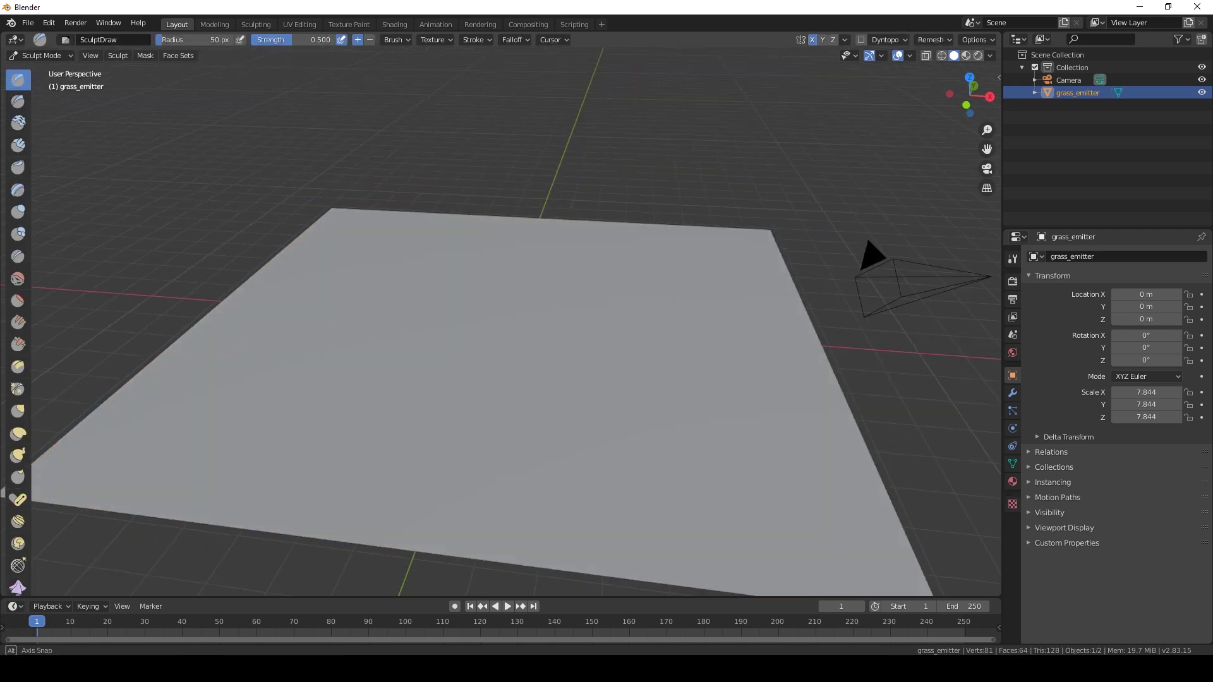
Choose the Grab sculpt brush and set its radius to 255 px
left_click(17, 411)
right_click(393, 277)
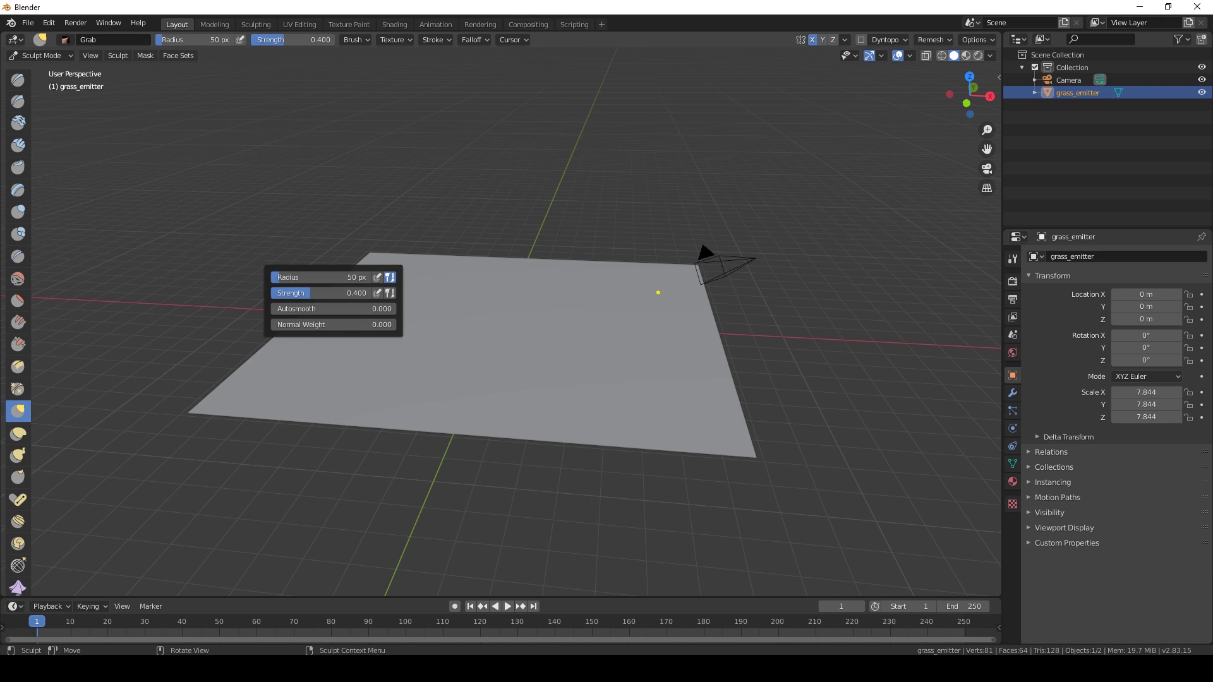
mouse_move(323, 277)
left_mouse_down()
mouse_move(362, 277)
mouse_move(322, 278)
left_mouse_up()
left_click(321, 277)
left_click(812, 42)
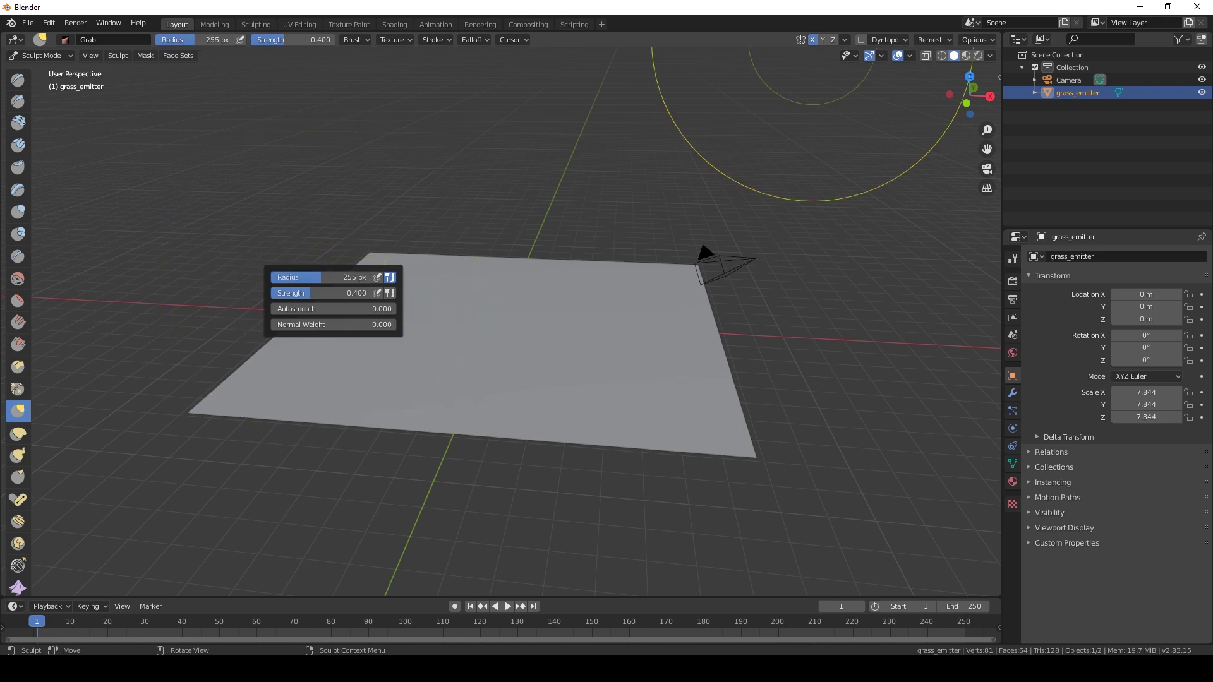
left_click(813, 39)
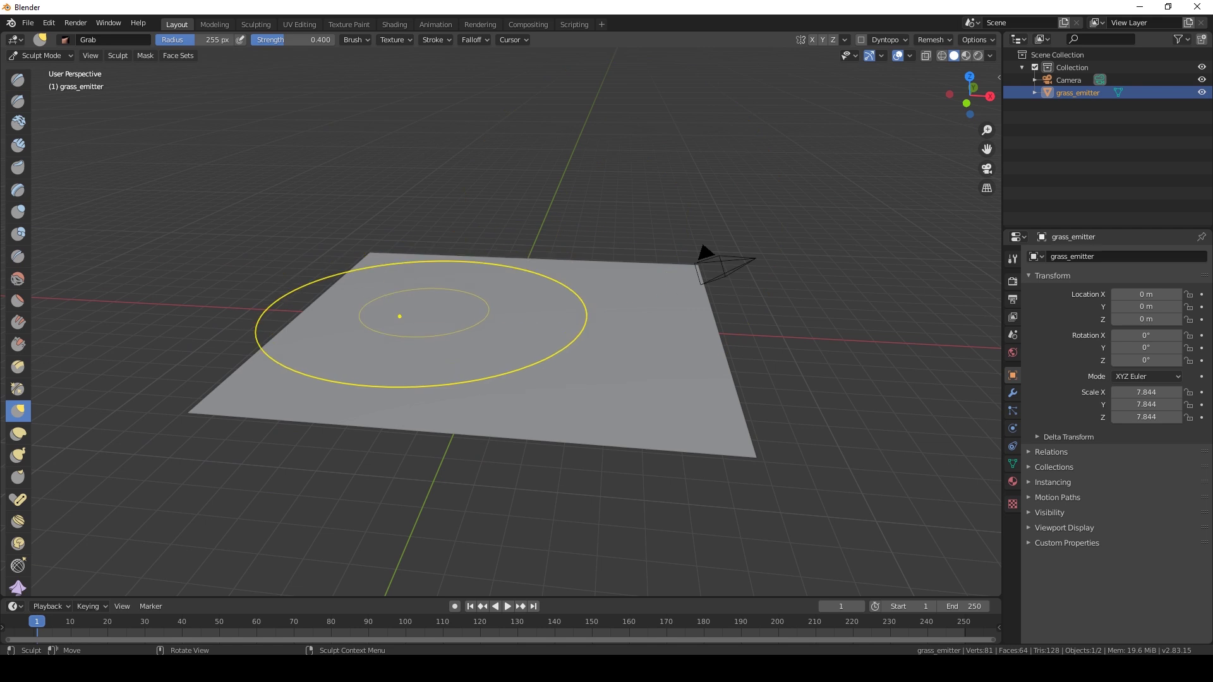
Sculpt the plane into a gentle, uneven hill by pulling up its surface and reshaping its edge, and return to Object Mode
middle_click_drag(408, 325, 427, 310)
left_click_drag(406, 312, 405, 240)
middle_click_drag(347, 283, 506, 323)
middle_click_drag(360, 424, 365, 383)
left_click_drag(341, 385, 341, 336)
mouse_move(342, 336)
middle_mouse_down()
mouse_move(155, 348)
mouse_move(147, 335)
middle_mouse_up()
mouse_move(531, 286)
left_mouse_down()
mouse_move(534, 243)
mouse_move(580, 255)
left_mouse_up()
middle_click_drag(488, 322, 333, 323)
left_click_drag(333, 323, 347, 298)
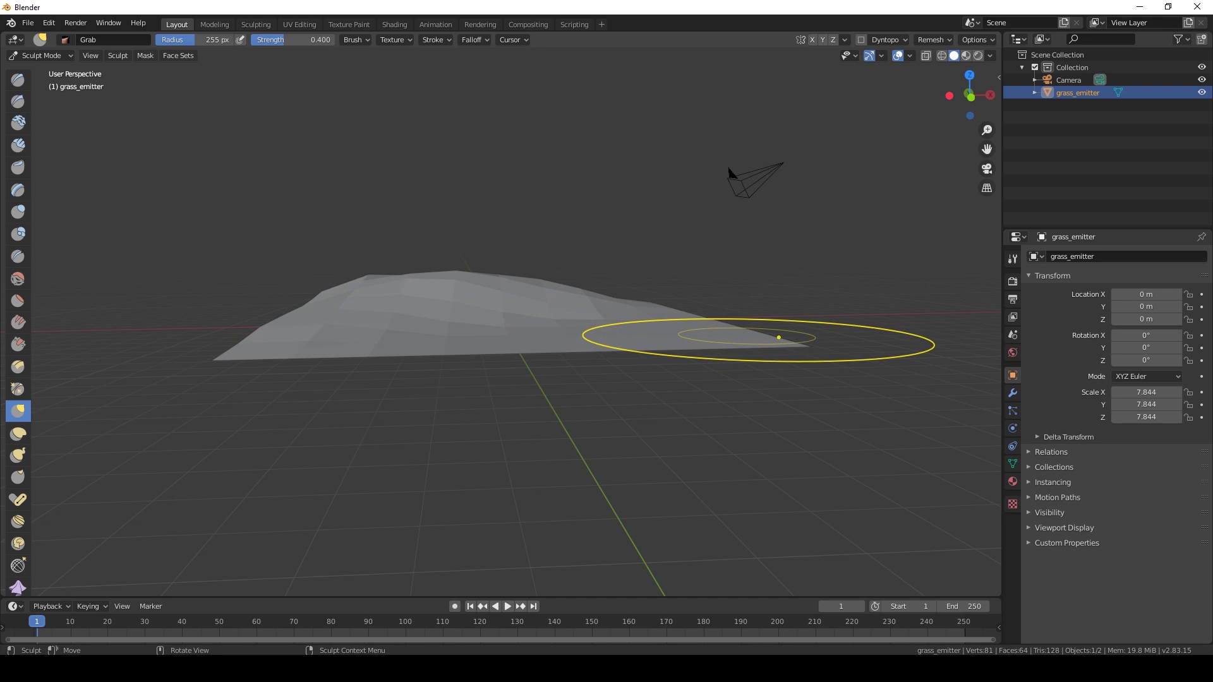
mouse_move(758, 340)
left_mouse_down()
mouse_move(747, 354)
mouse_move(723, 337)
left_mouse_up()
left_click_drag(804, 354, 803, 367)
left_click(42, 56)
left_click(48, 69)
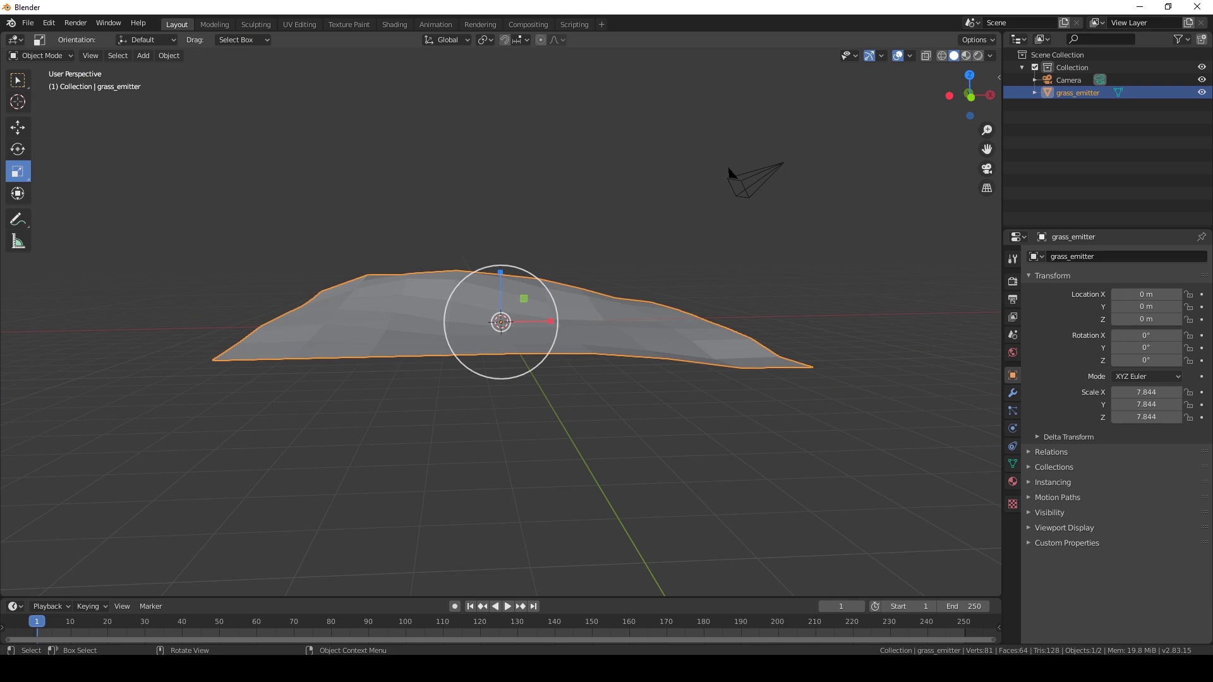
Add a particle system to grass_emitter and set its type to Hair
mouse_move(354, 253)
middle_mouse_down()
mouse_move(305, 271)
mouse_move(369, 294)
mouse_move(351, 272)
middle_mouse_up()
scroll(305, 270, "up", 3)
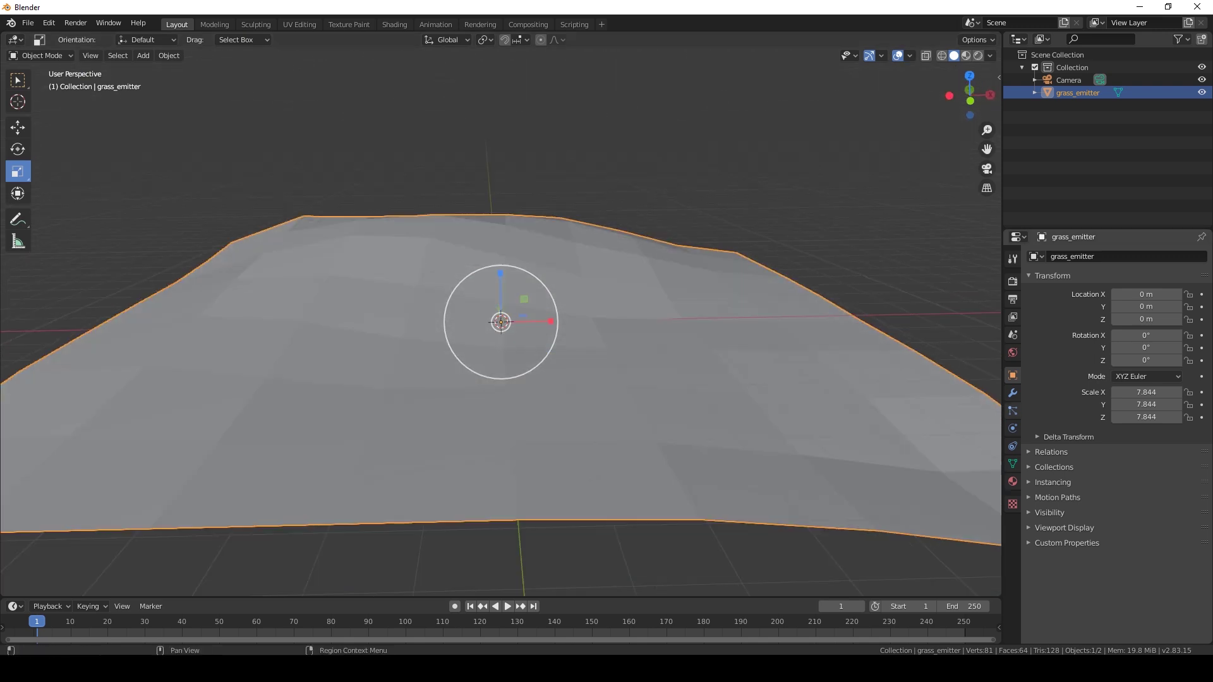
left_click(1013, 411)
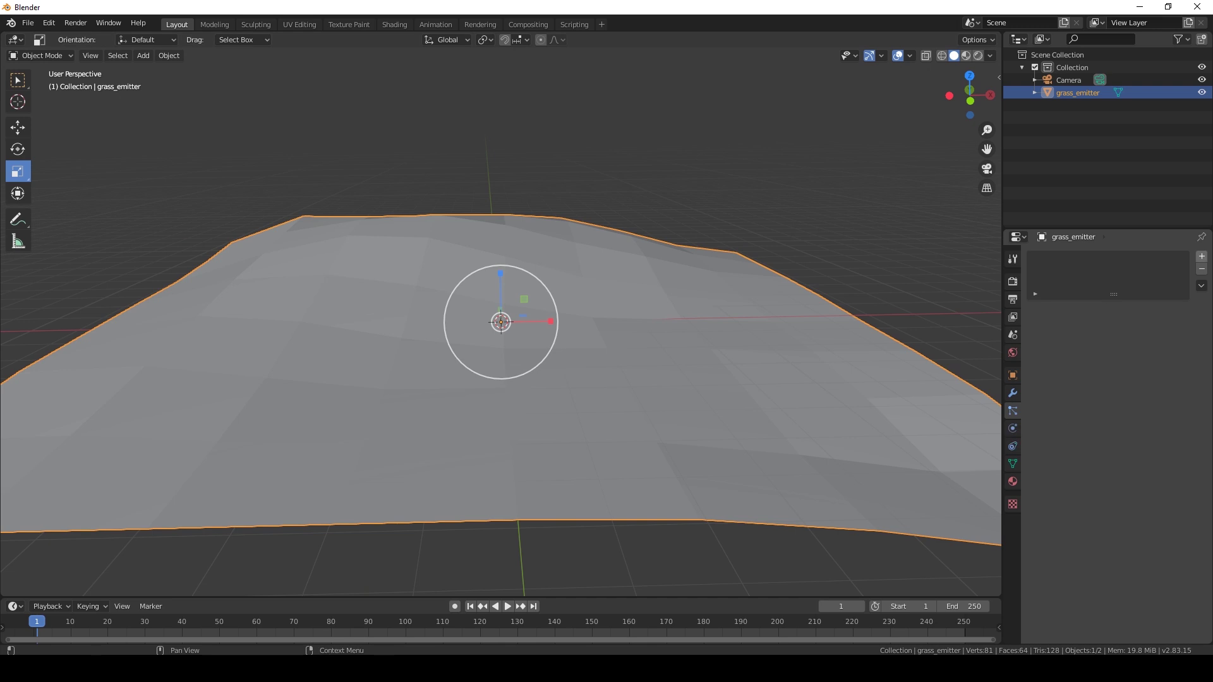
left_click(1202, 256)
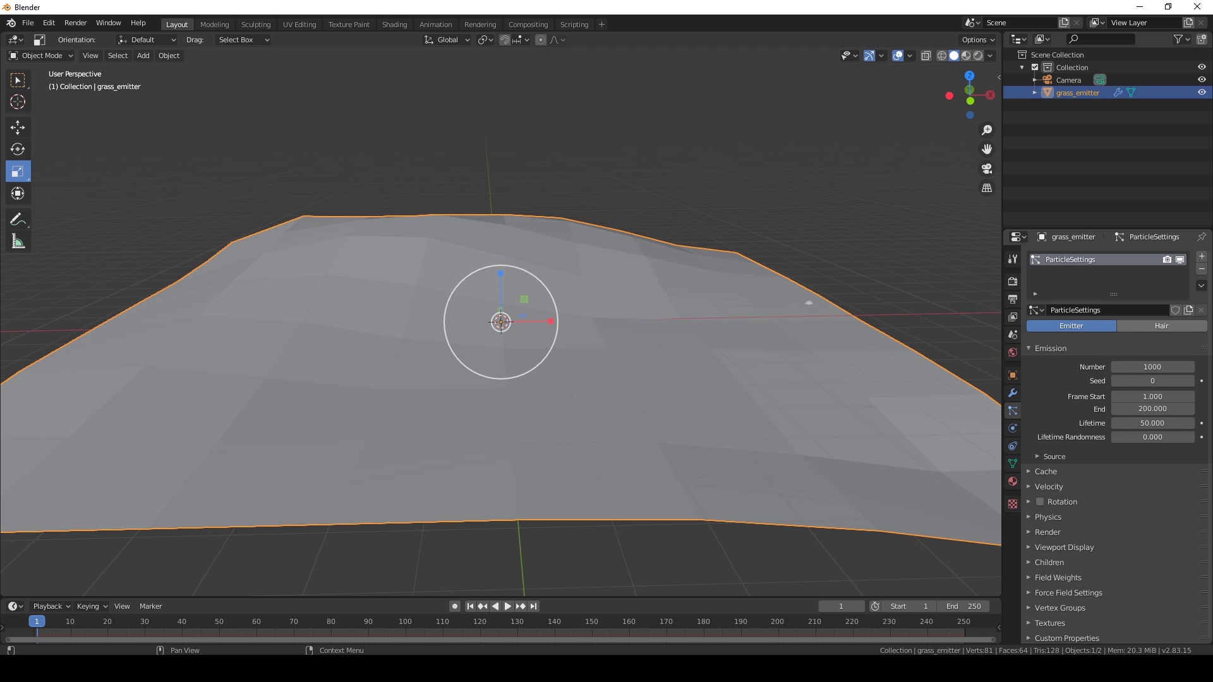
left_click(1161, 325)
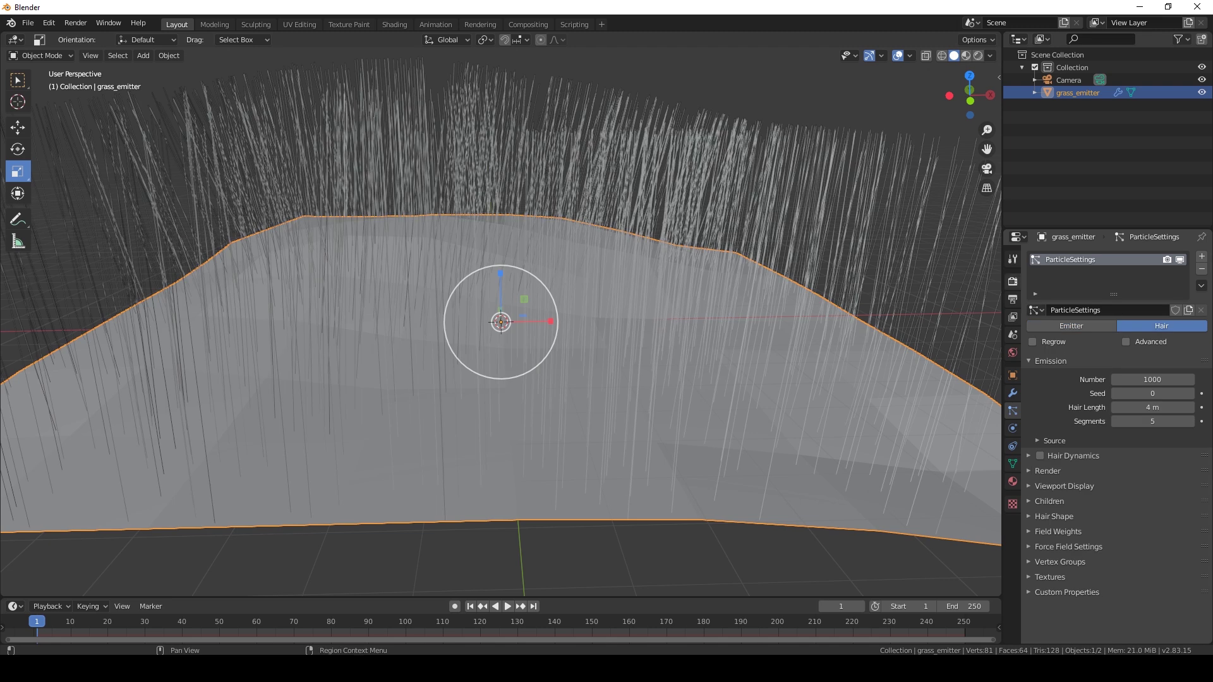
Set the Eevee render settings' Hair Shape Type to Strip
left_click(1012, 282)
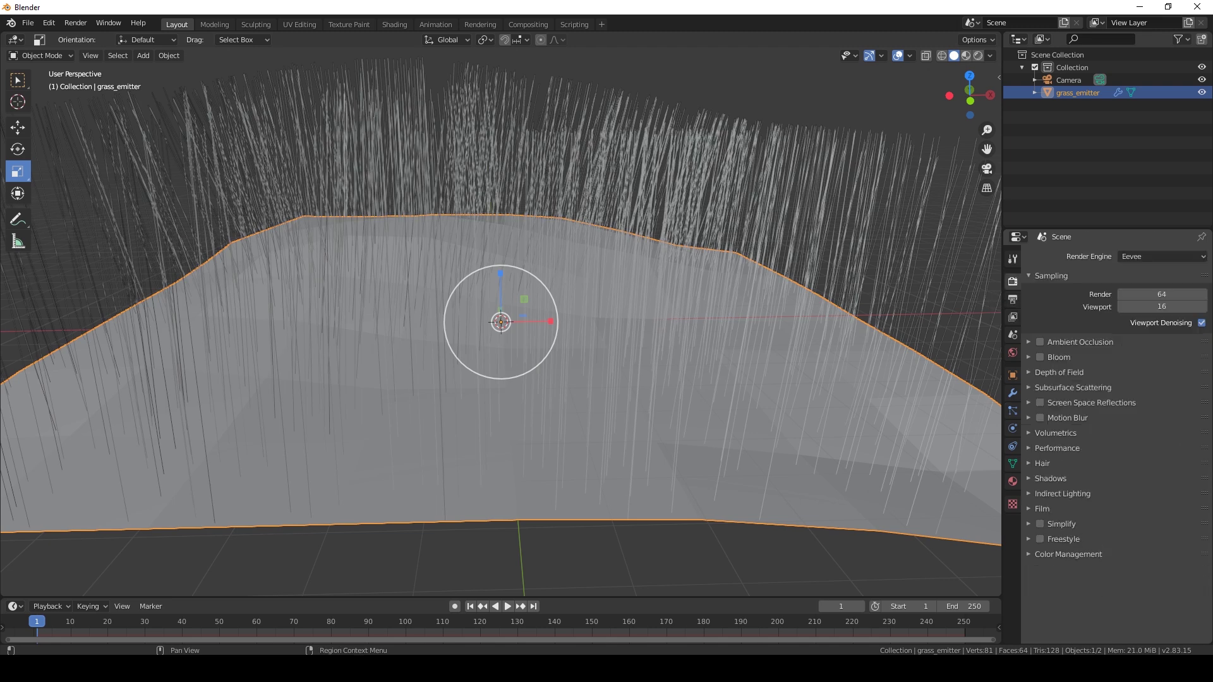
left_click(1042, 463)
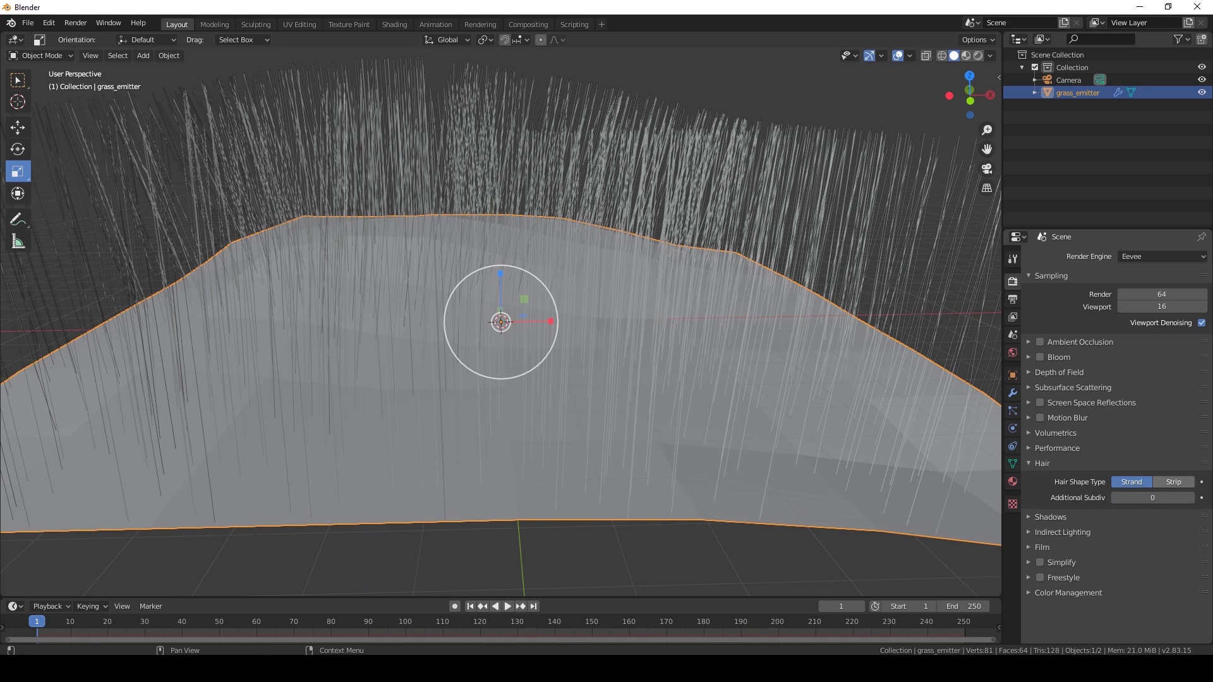
left_click(1173, 482)
mouse_move(669, 284)
middle_mouse_down()
mouse_move(637, 321)
mouse_move(635, 378)
mouse_move(648, 285)
middle_mouse_up()
middle_click_drag(568, 354, 556, 351)
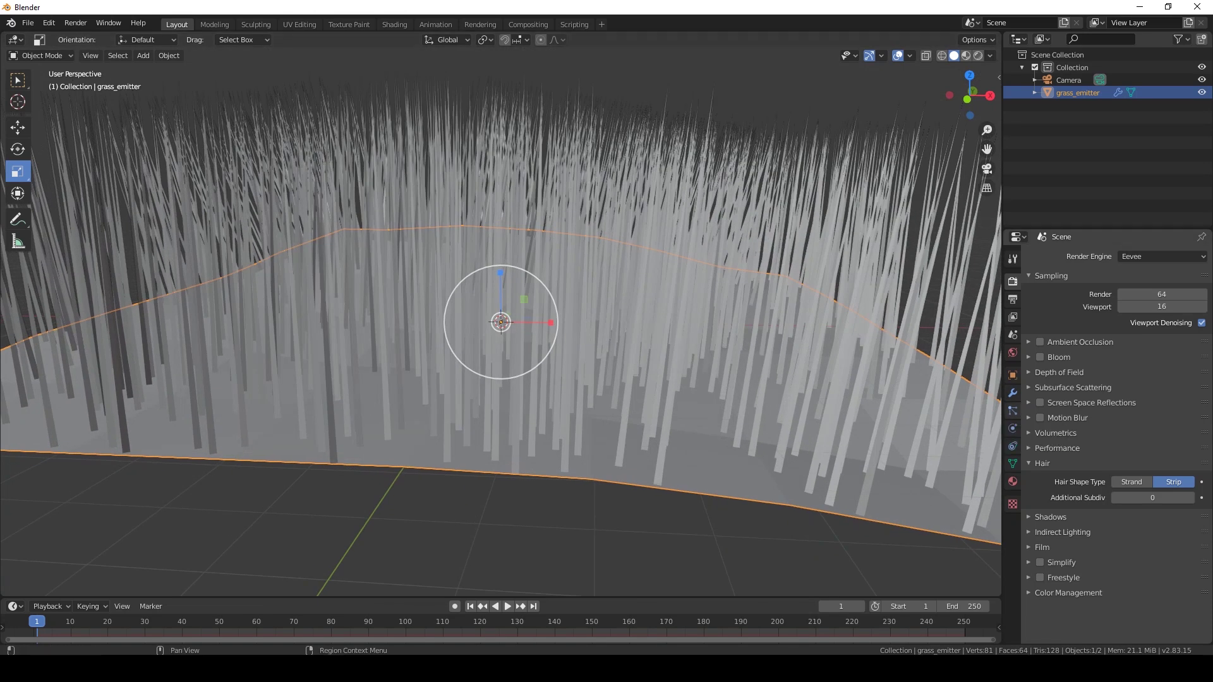
Set the hair emission number to 5000 and the segments to 2
left_click(1012, 411)
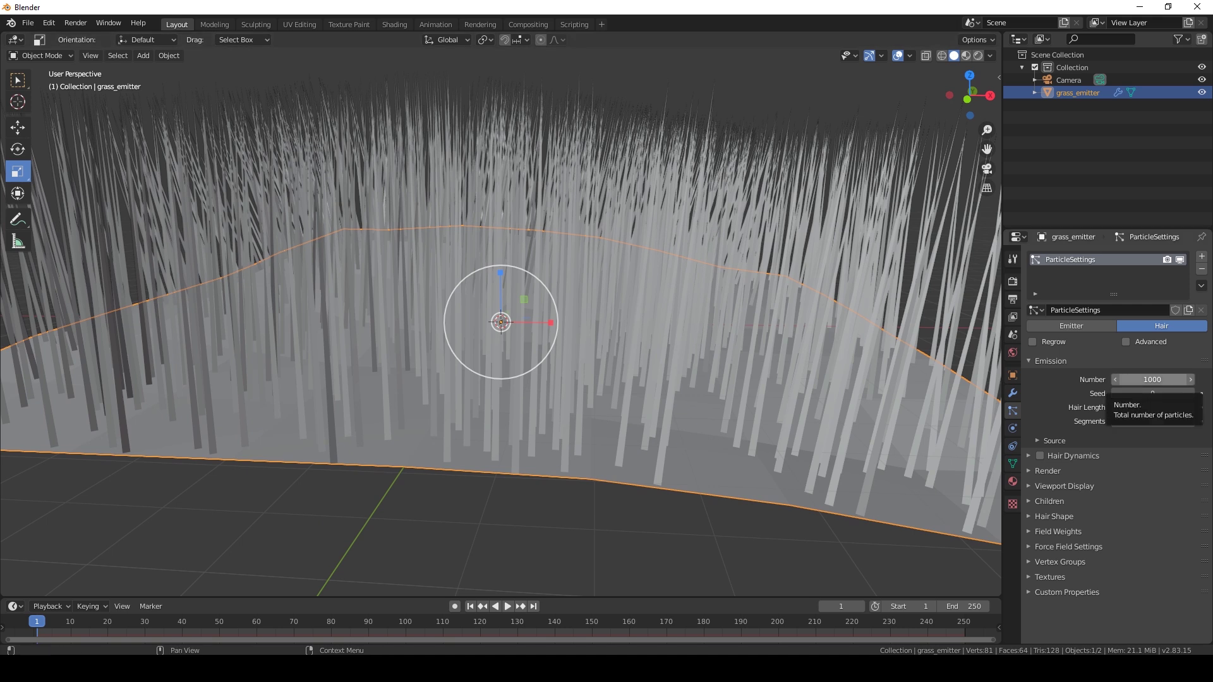
left_click(1152, 379)
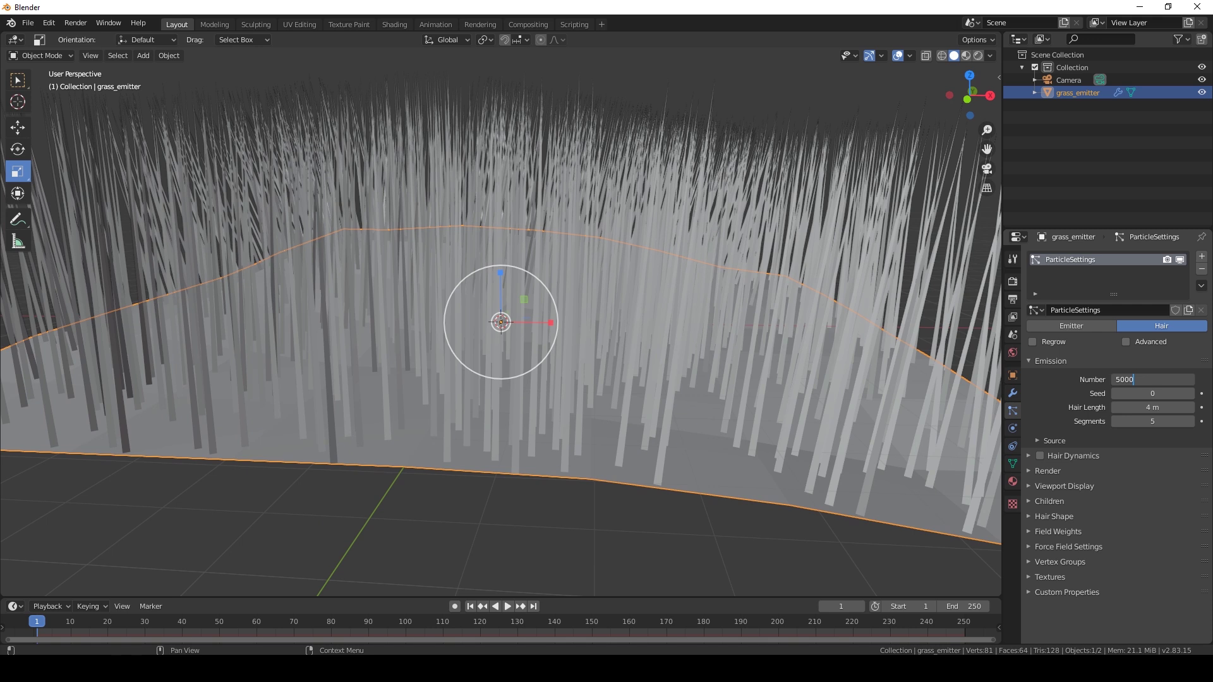
type("5000")
key("Return")
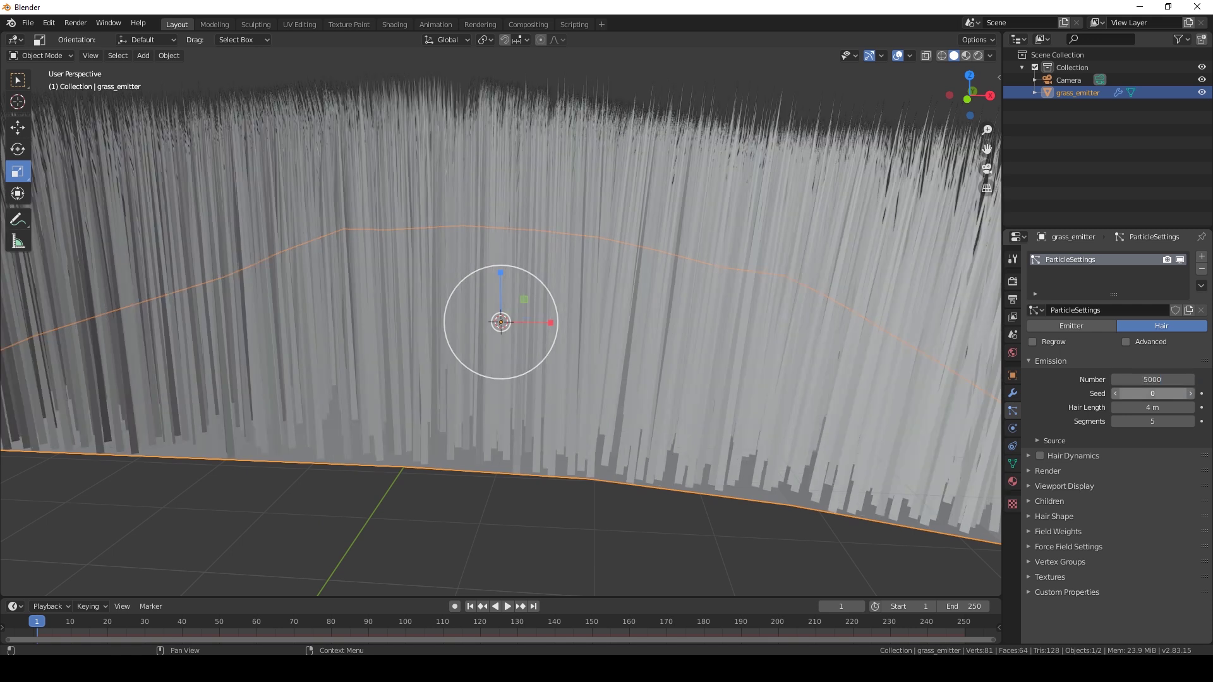
left_click(1152, 421)
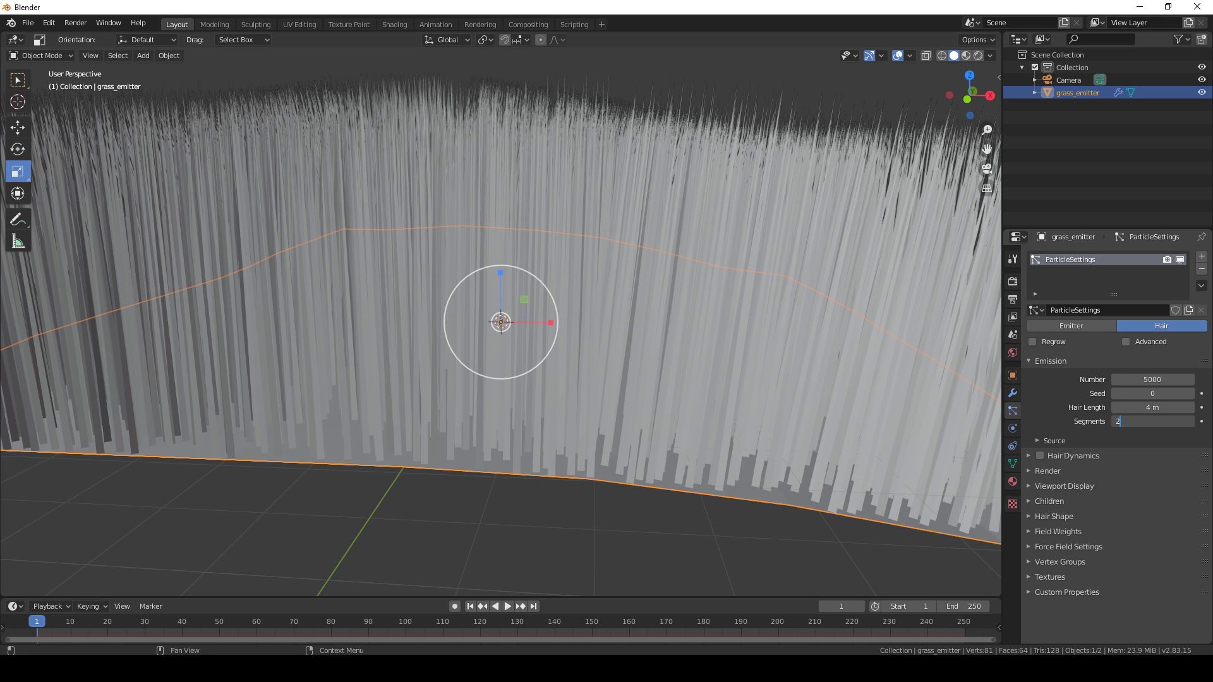
type("2")
key("Return")
Set the hair particles' render path steps to 2
left_click(1048, 471)
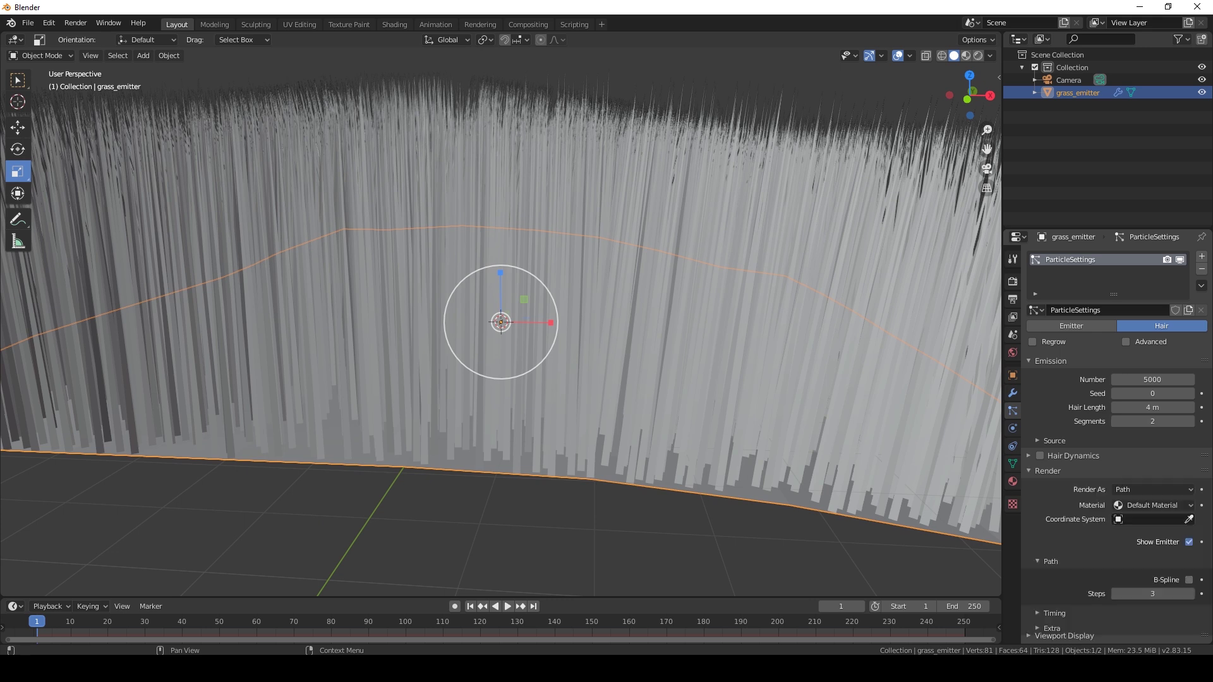
scroll(1115, 442, "down", 4)
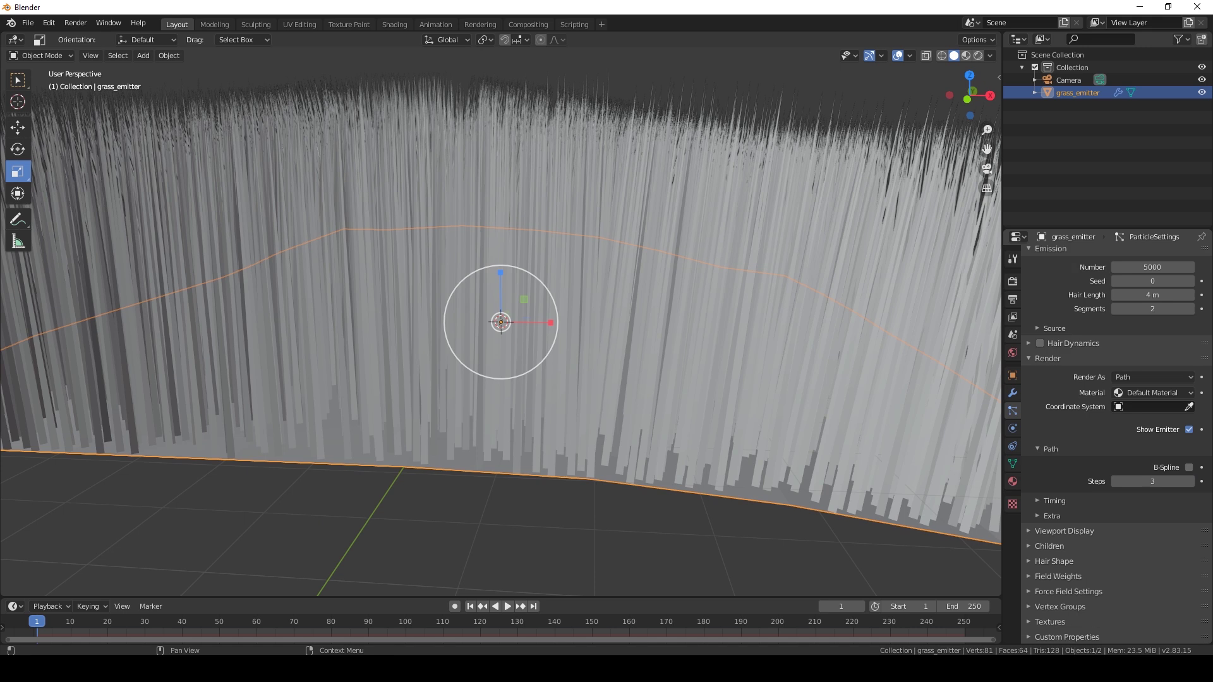
left_click(1152, 481)
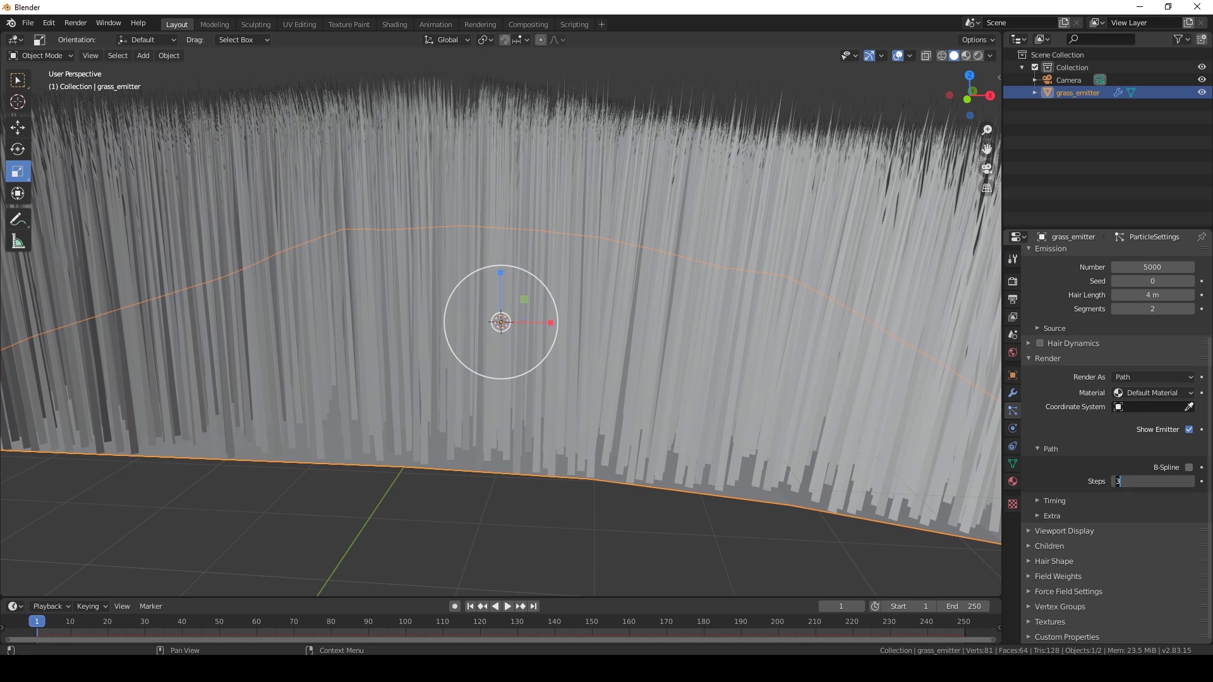
type("2")
key("Return")
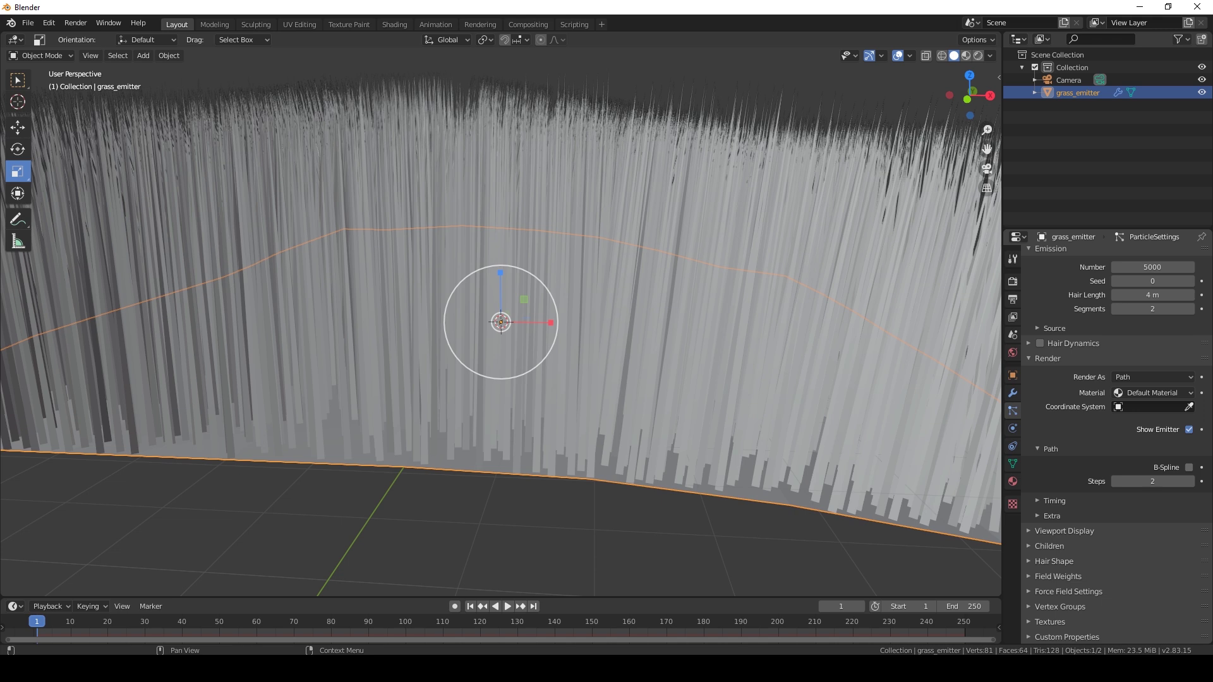
scroll(1152, 320, "up", 1)
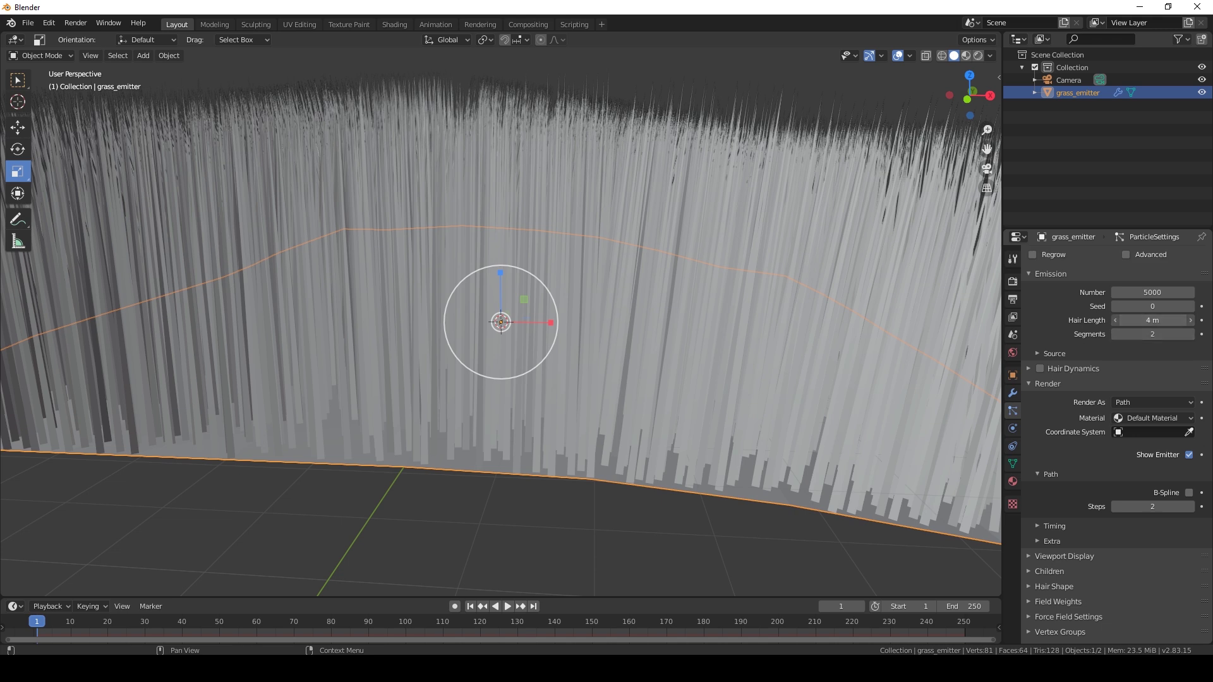
Set the hair length to 0.62 m and switch the hair particles' children to Simple
left_click_drag(1152, 321, 1087, 320)
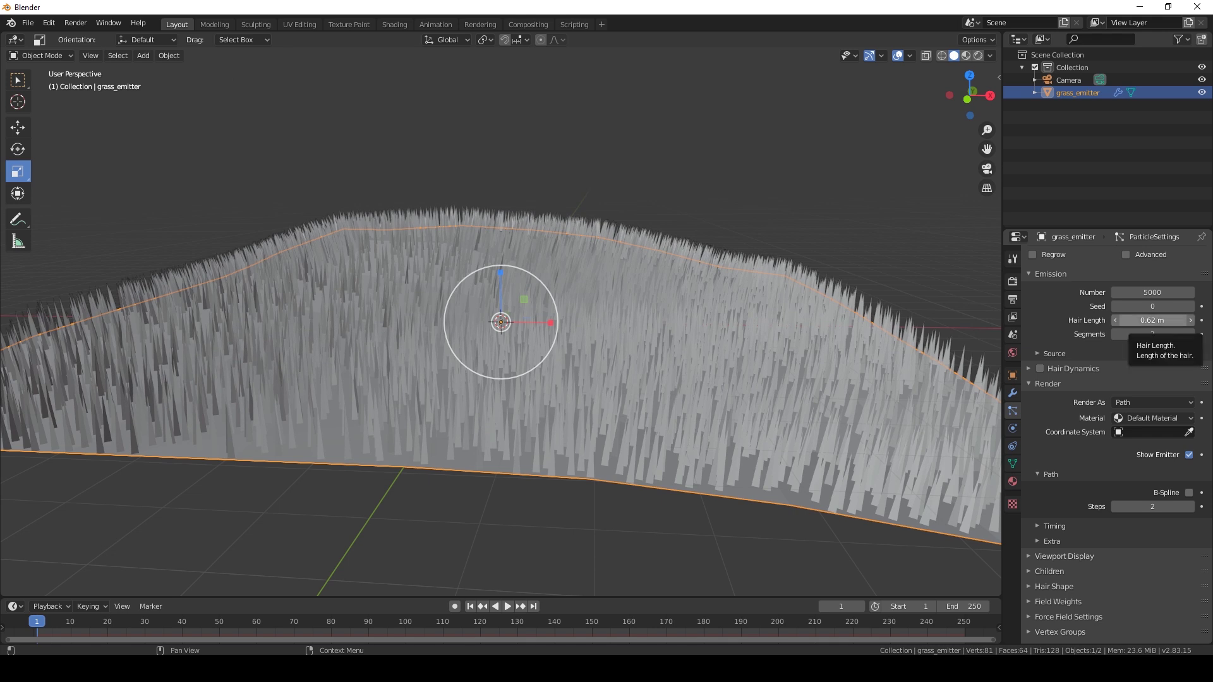
left_click(1049, 572)
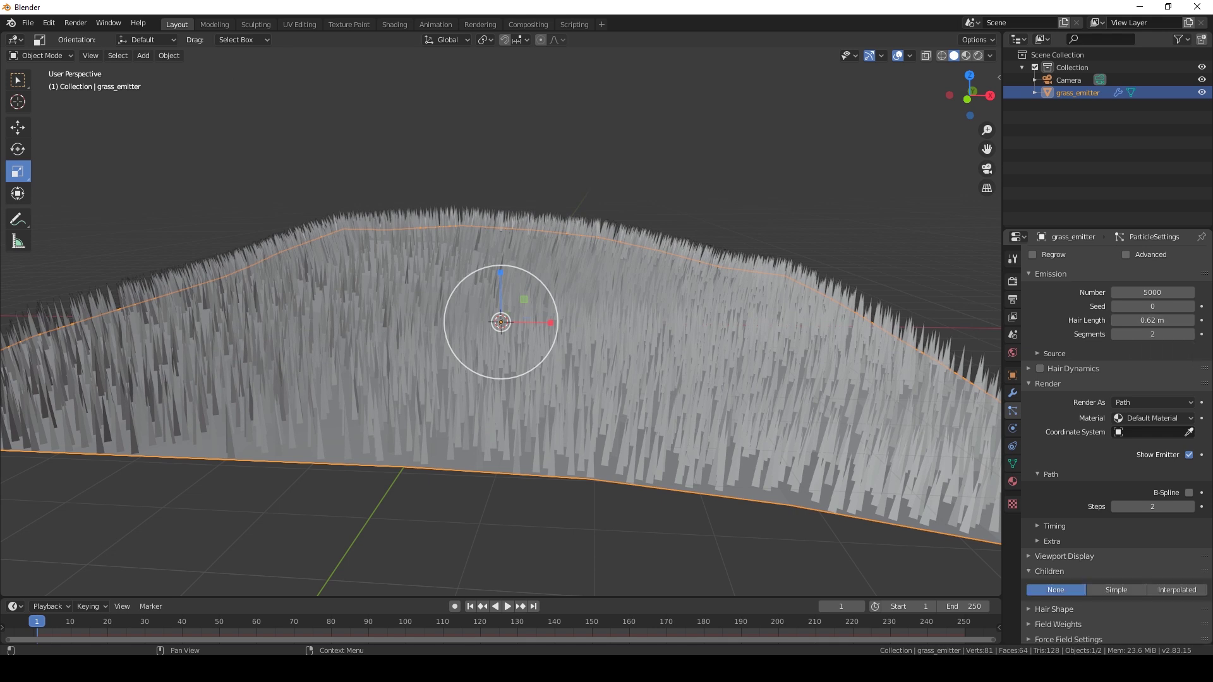
scroll(1067, 568, "down", 2)
left_click(1116, 542)
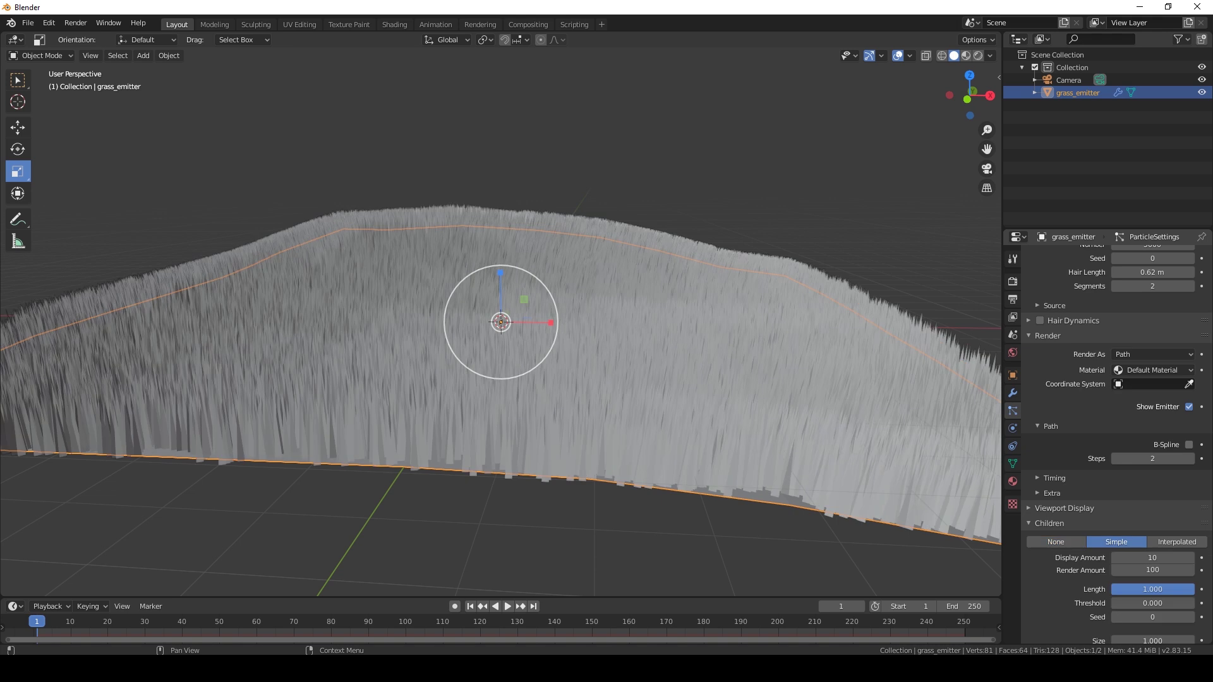
Set the hair children's clumping to a Clump of -0.507 and a Shape of -0.045
scroll(1116, 442, "down", 8)
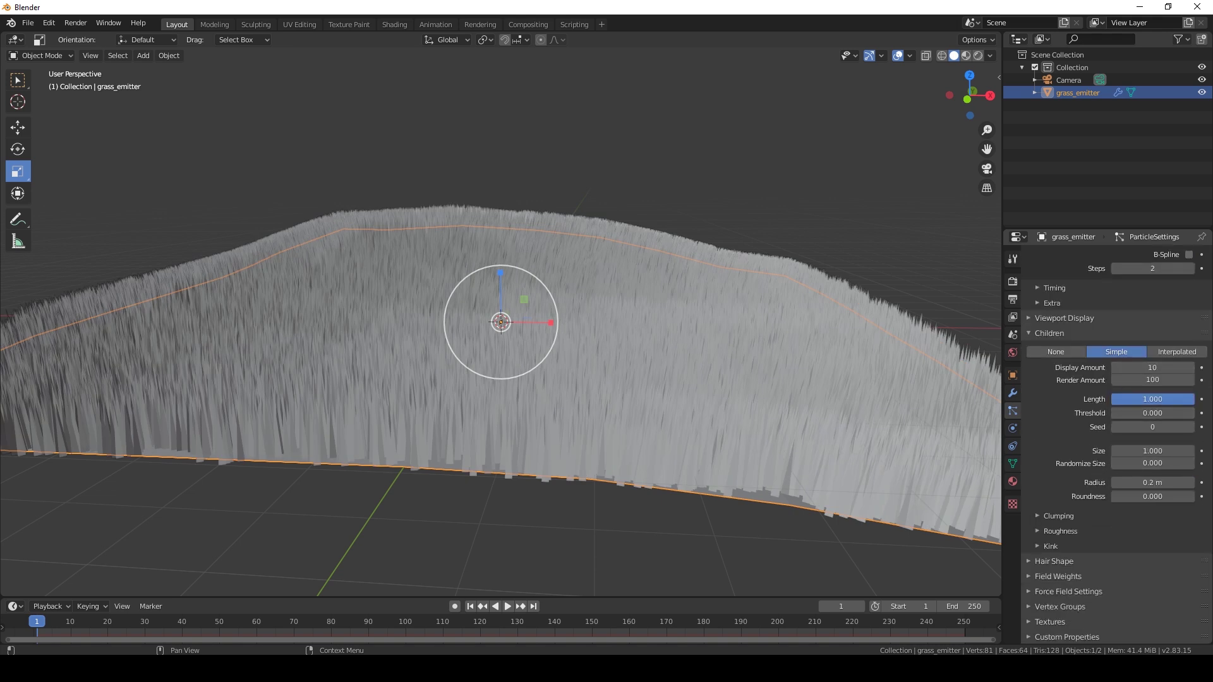
left_click(1058, 515)
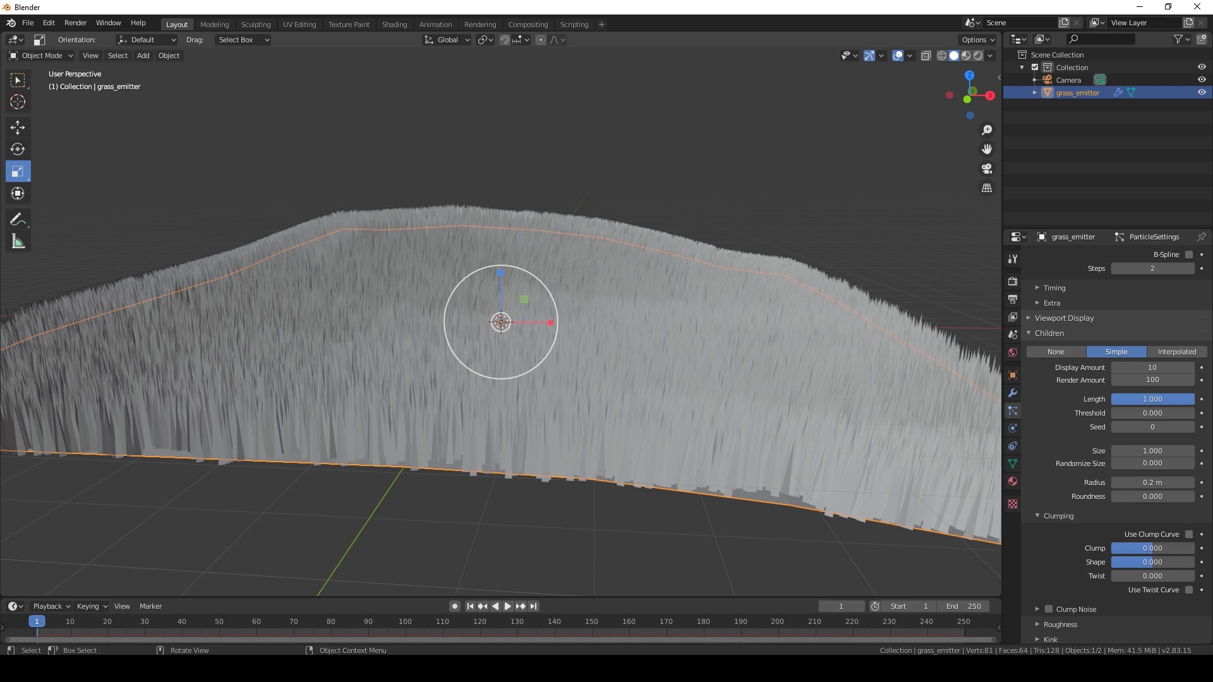
mouse_move(1144, 547)
left_mouse_down()
mouse_move(1181, 548)
mouse_move(1131, 547)
left_mouse_up()
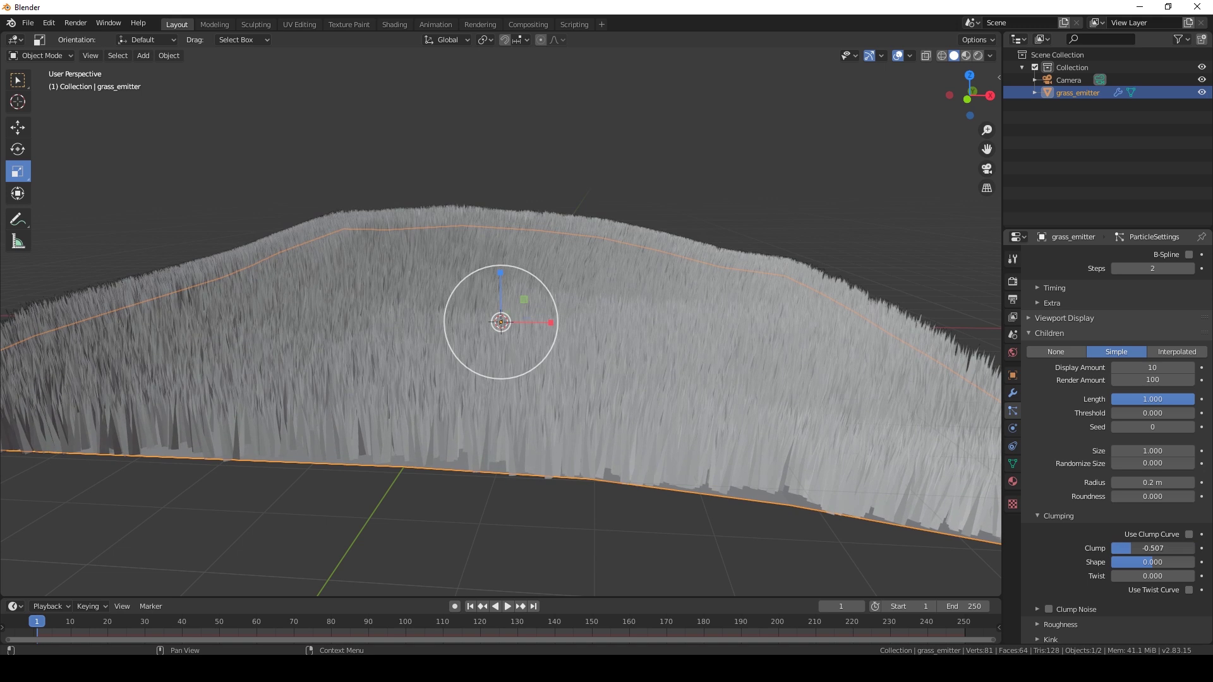
mouse_move(1147, 561)
left_mouse_down()
mouse_move(1112, 562)
mouse_move(1163, 562)
mouse_move(1143, 562)
left_mouse_up()
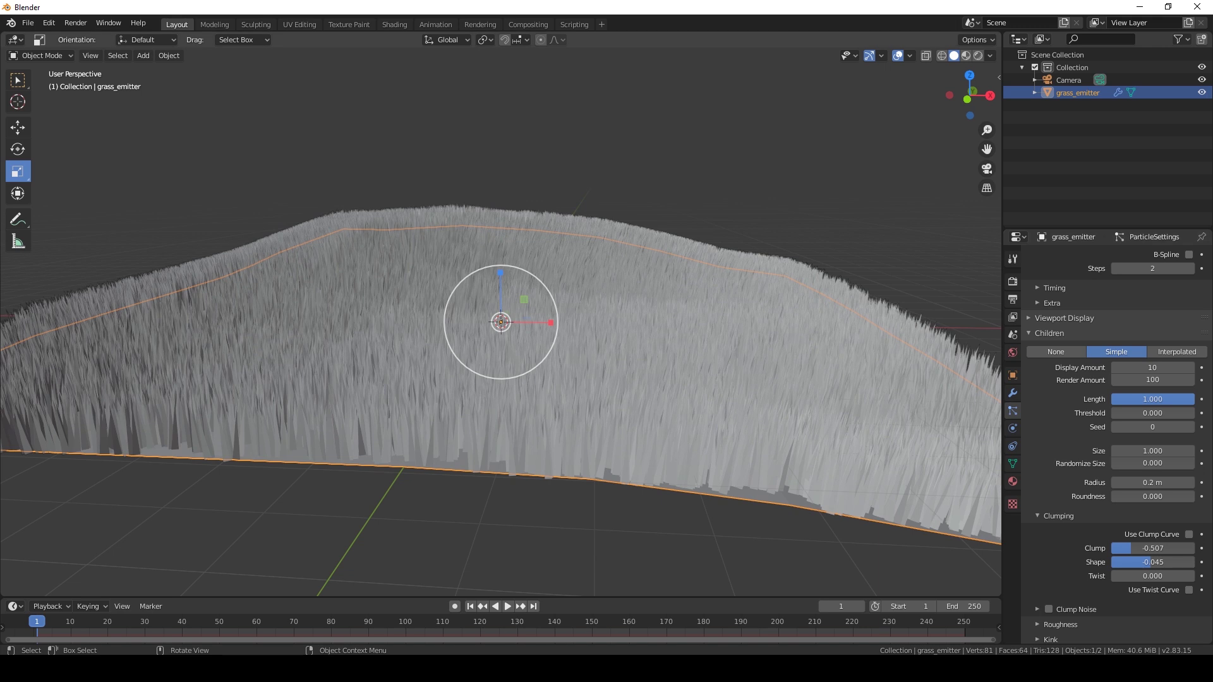
mouse_move(726, 354)
middle_mouse_down()
mouse_move(765, 391)
mouse_move(784, 442)
mouse_move(746, 344)
middle_mouse_up()
mouse_move(569, 354)
middle_mouse_down()
mouse_move(631, 391)
mouse_move(594, 411)
mouse_move(568, 360)
mouse_move(574, 341)
mouse_move(587, 344)
middle_mouse_up()
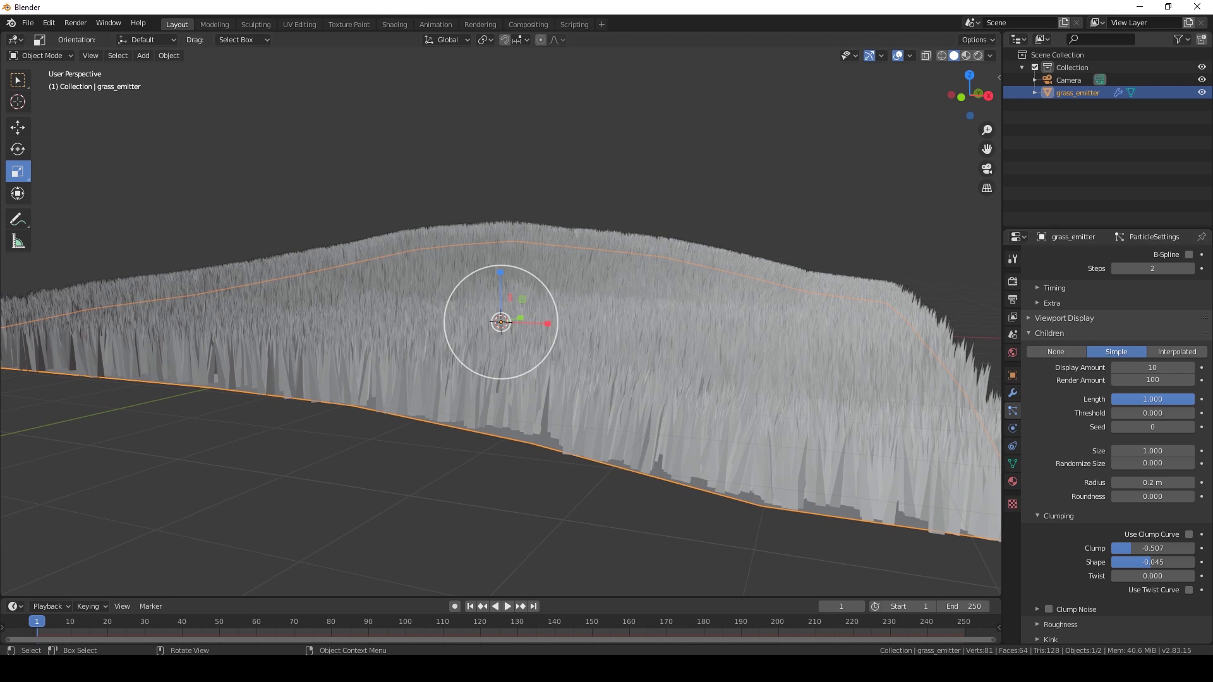
Enlarge the timeline area, change it to the Shader Editor, and create a new material for grass_emitter
left_click_drag(569, 597, 568, 415)
left_click(16, 423)
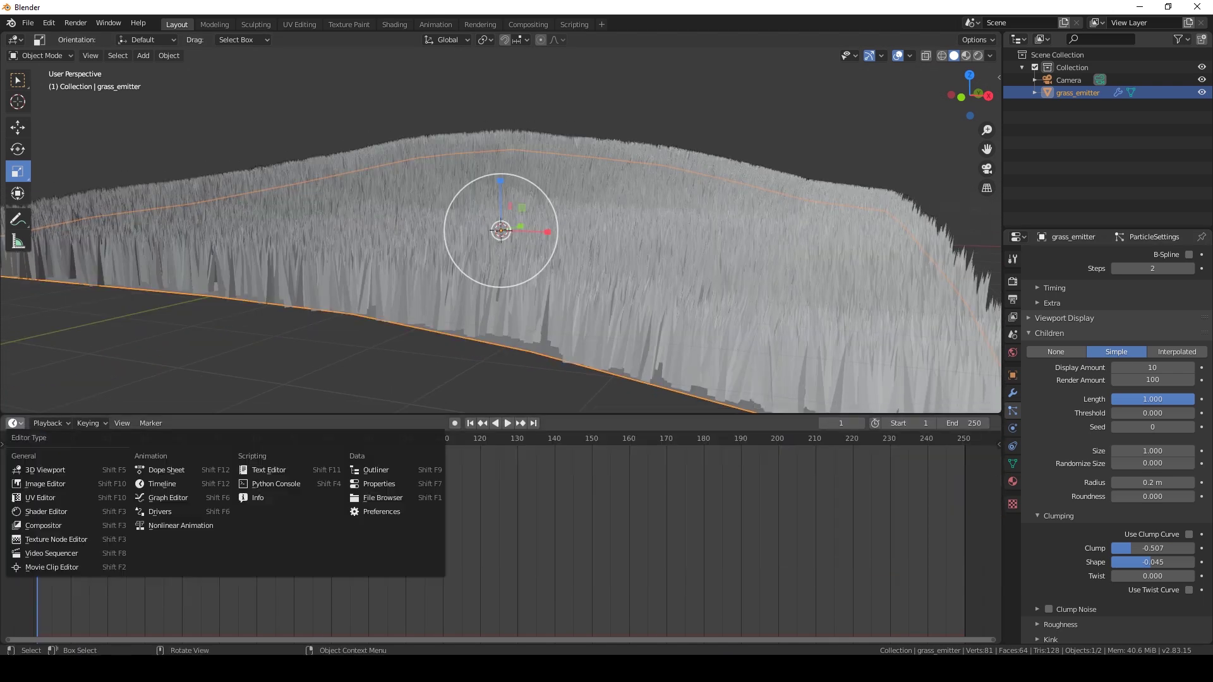
left_click(38, 512)
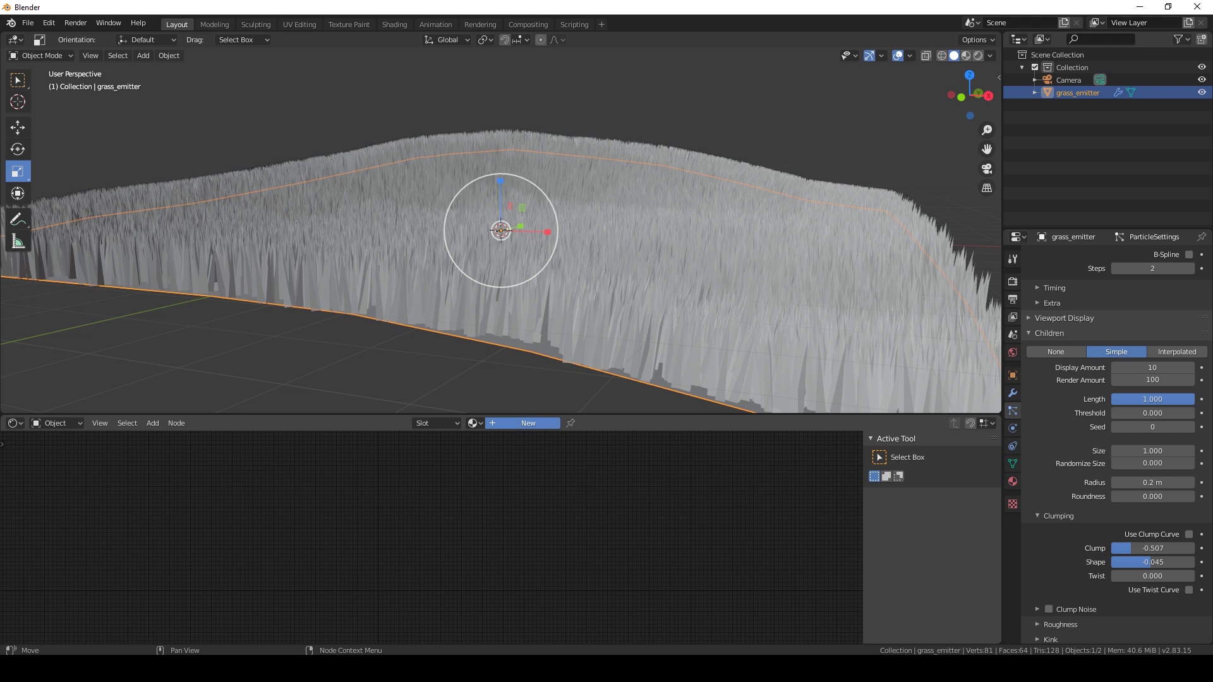
left_click(528, 423)
middle_click_drag(391, 568, 490, 554)
scroll(556, 530, "up", 9)
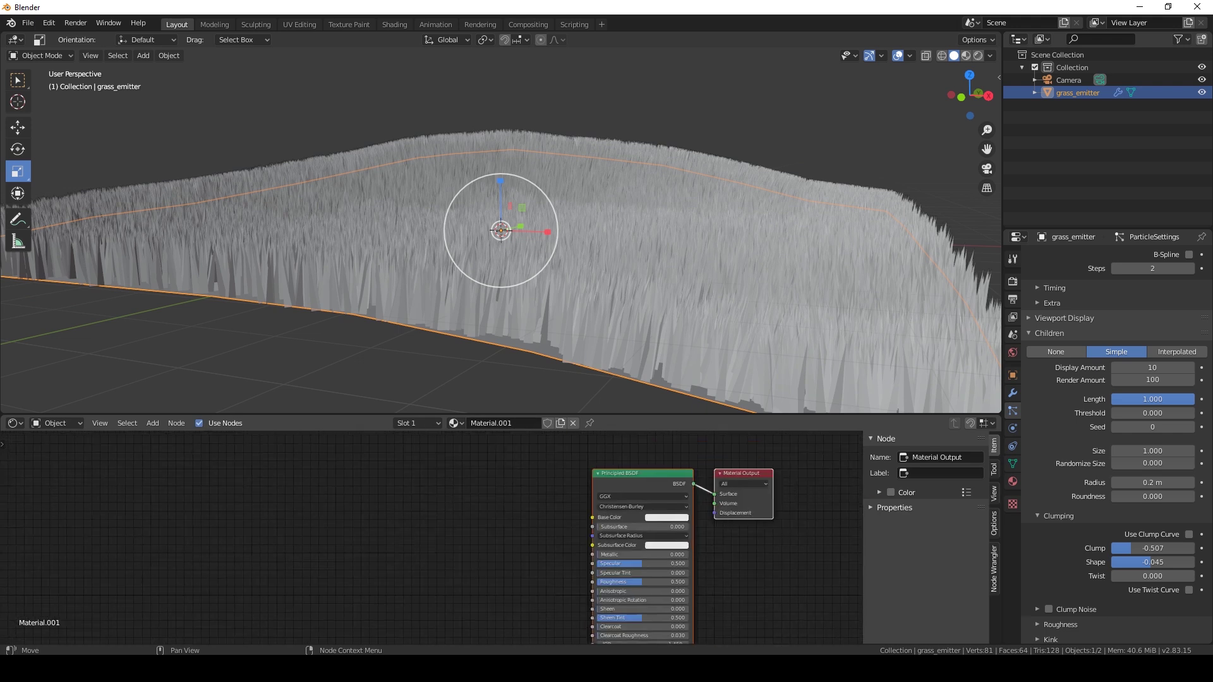
Replace the material's Principled BSDF node with an Emission shader node
left_click(642, 474)
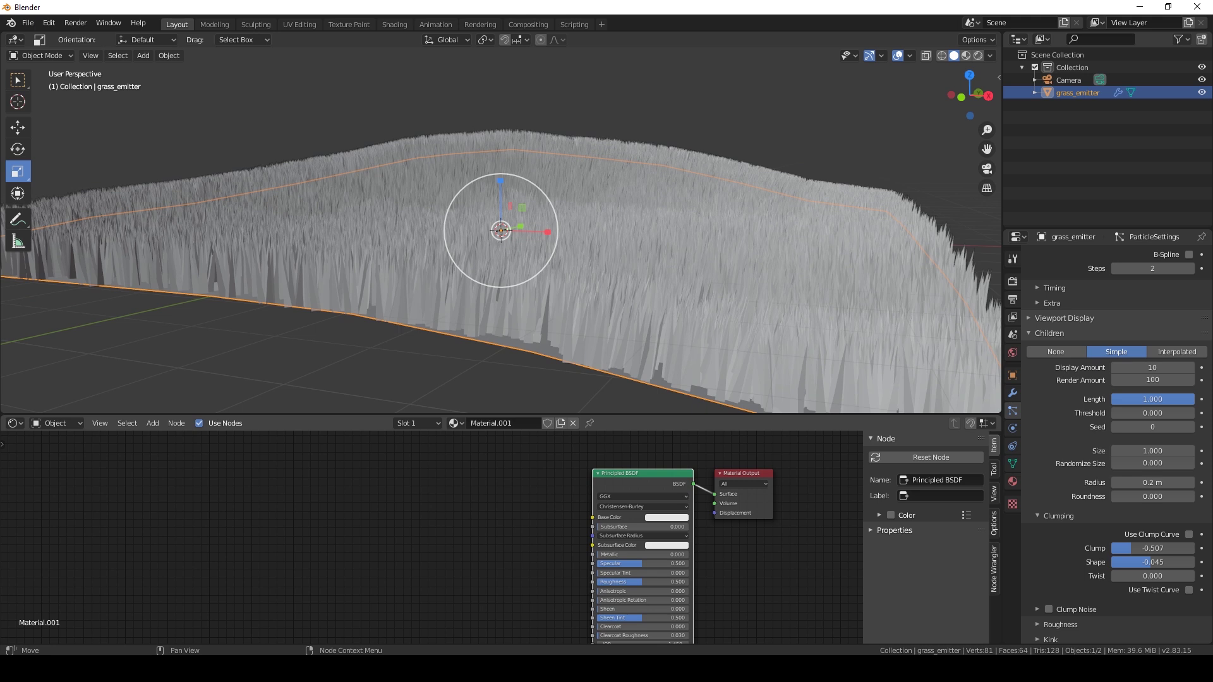
key("x")
key("a")
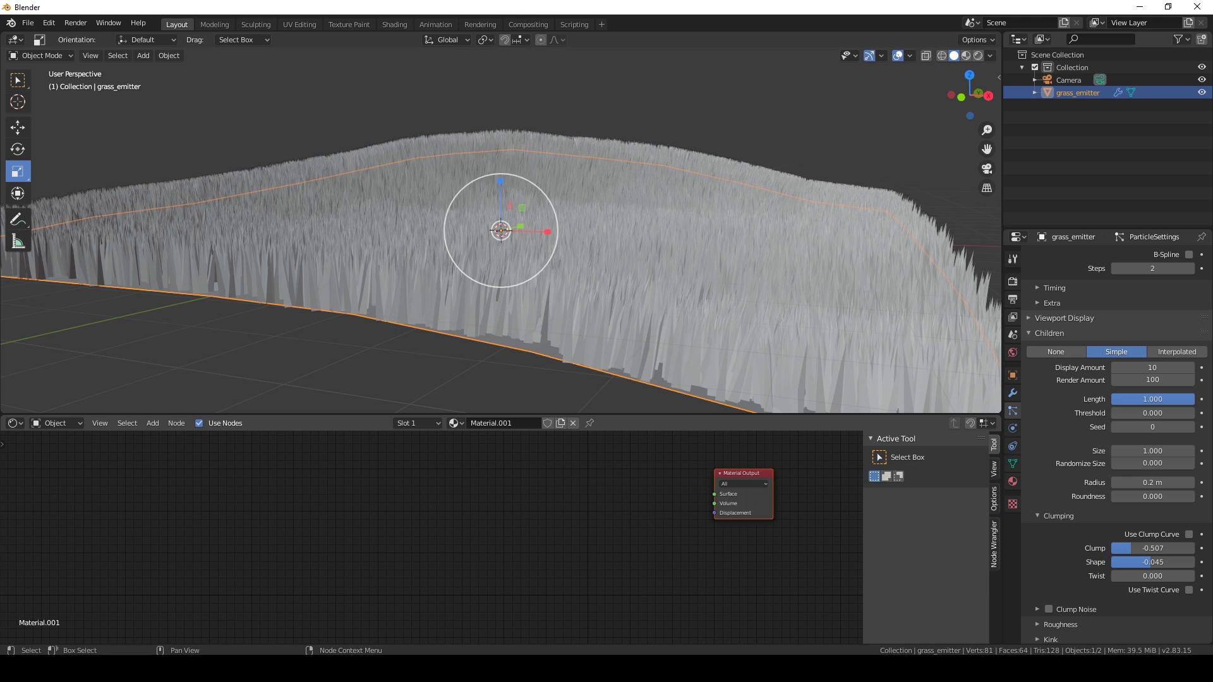
key("shift+a")
mouse_move(501, 539)
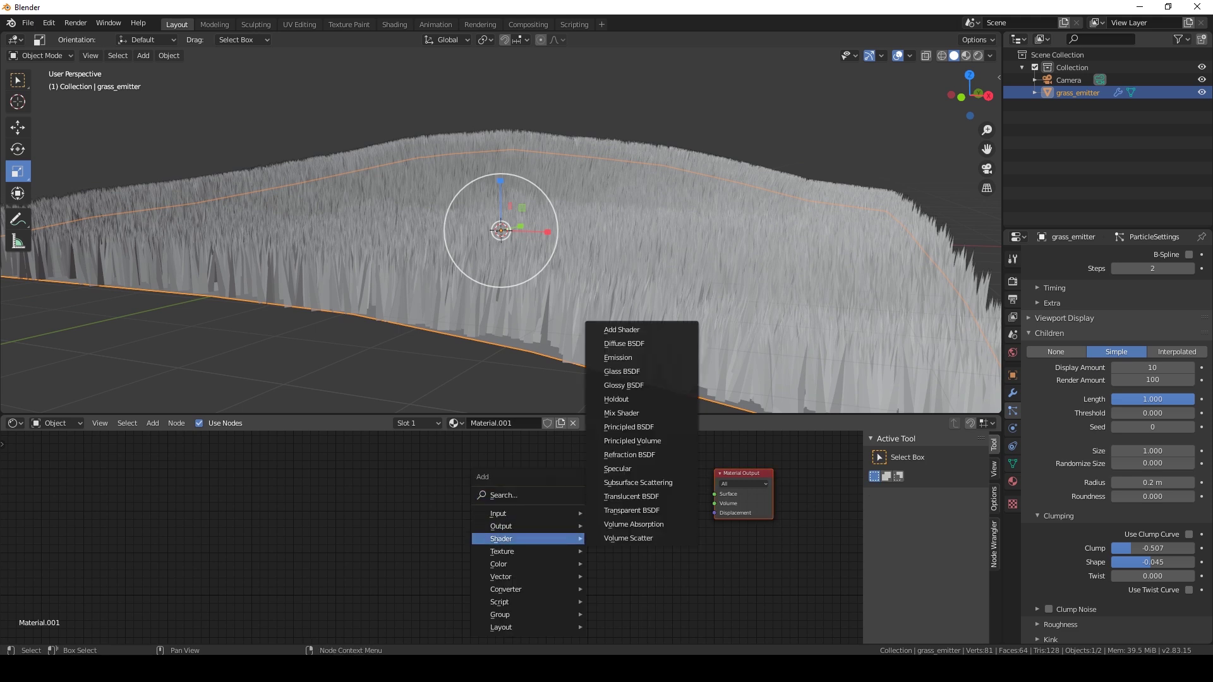
left_click(618, 357)
left_click(586, 519)
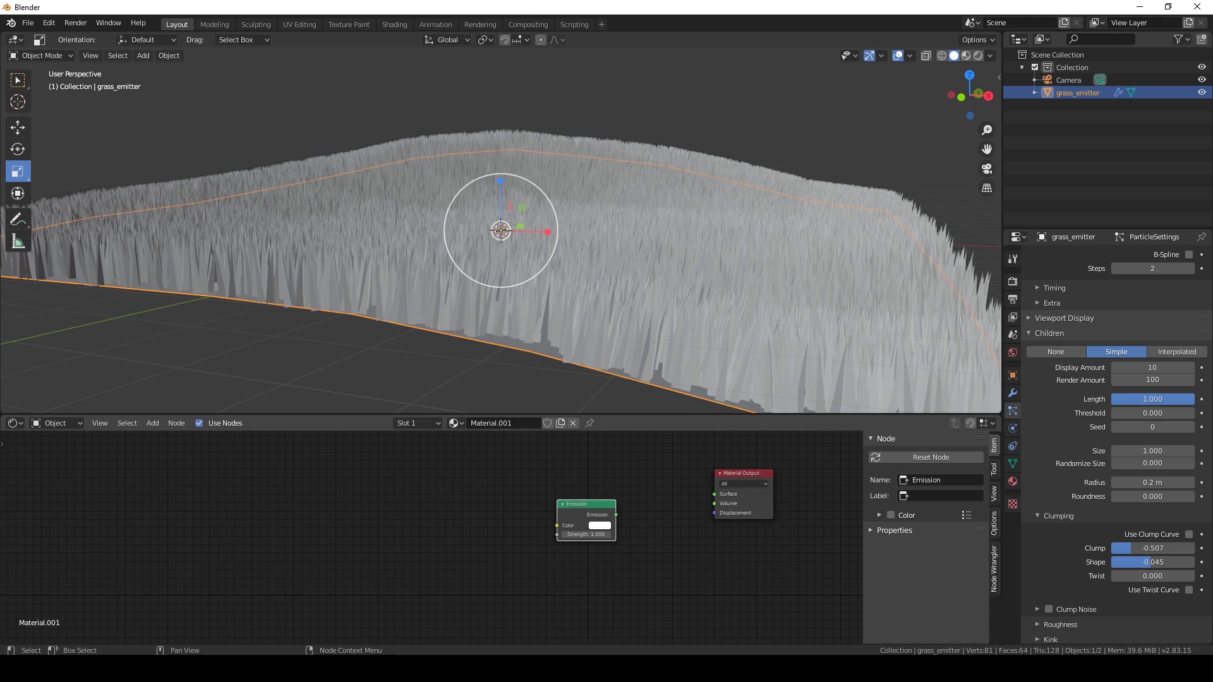
Connect the Emission output to the Material Output's Surface input and arrange the two nodes
left_click_drag(616, 514, 715, 494)
left_click_drag(582, 505, 589, 479)
mouse_move(505, 252)
middle_mouse_down()
mouse_move(515, 315)
mouse_move(585, 271)
mouse_move(508, 246)
middle_mouse_up()
left_click_drag(591, 481, 576, 520)
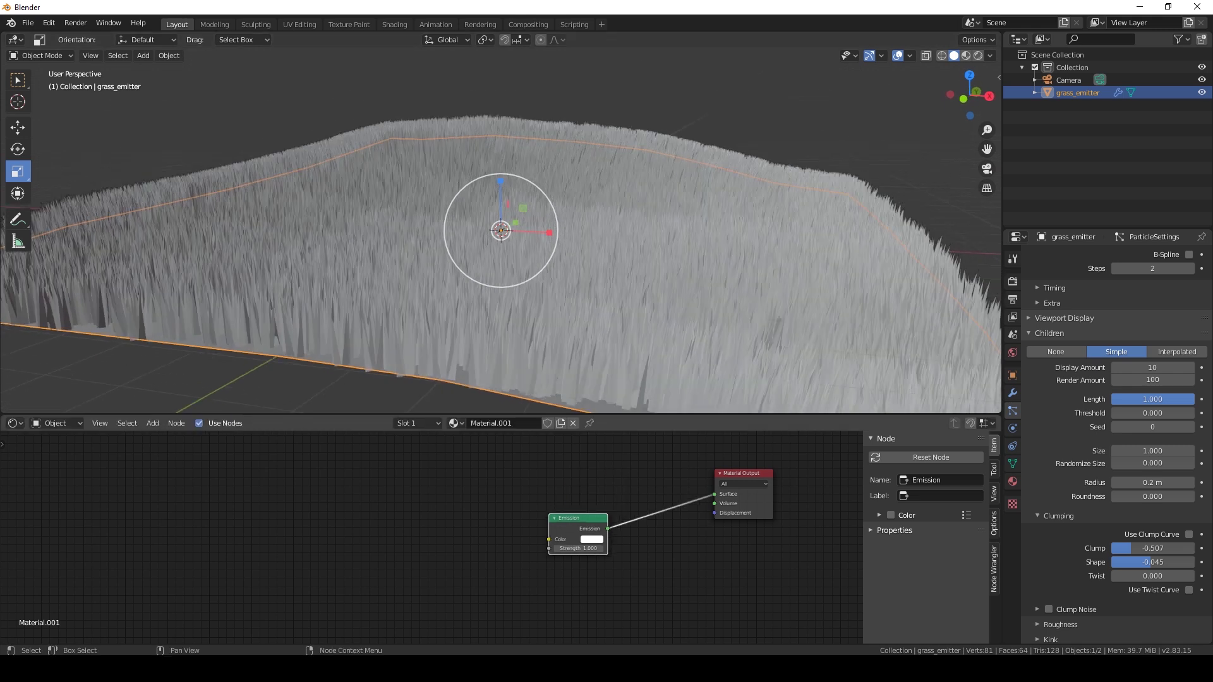
left_click_drag(740, 474, 704, 514)
left_click_drag(578, 519, 581, 495)
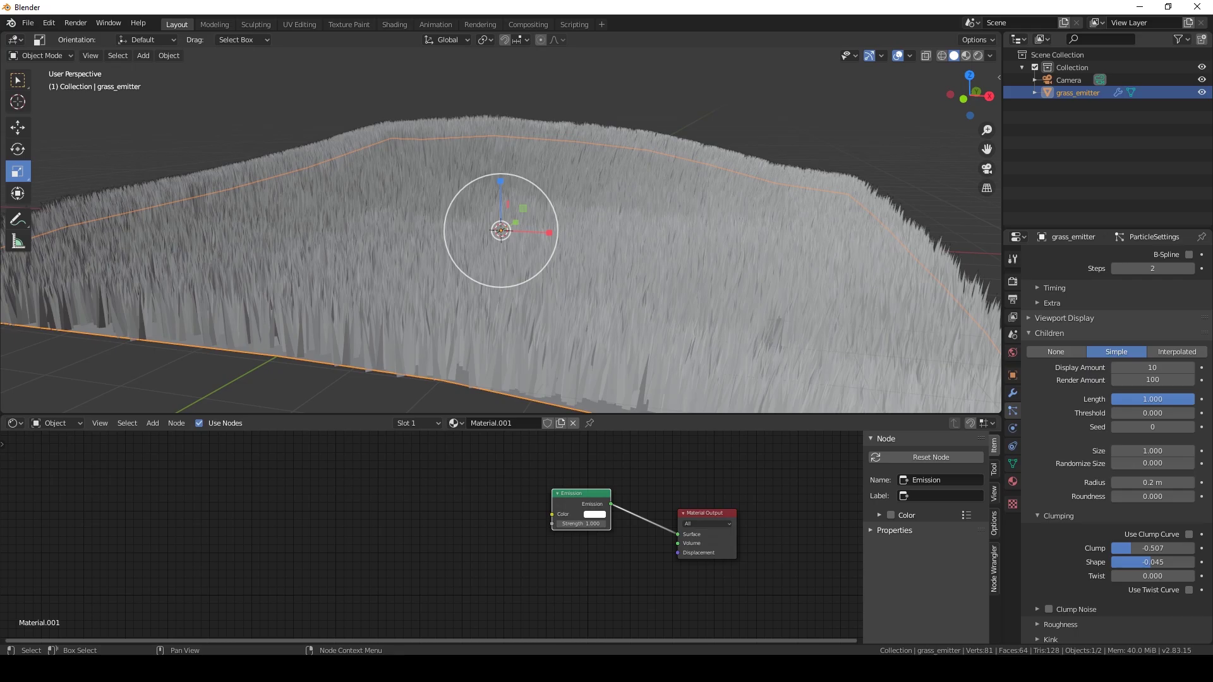
Bring the test_1 image from File Explorer's EEVEE folder into the material as the Emission color, and preview the grass in Rendered shading
key("alt+Tab")
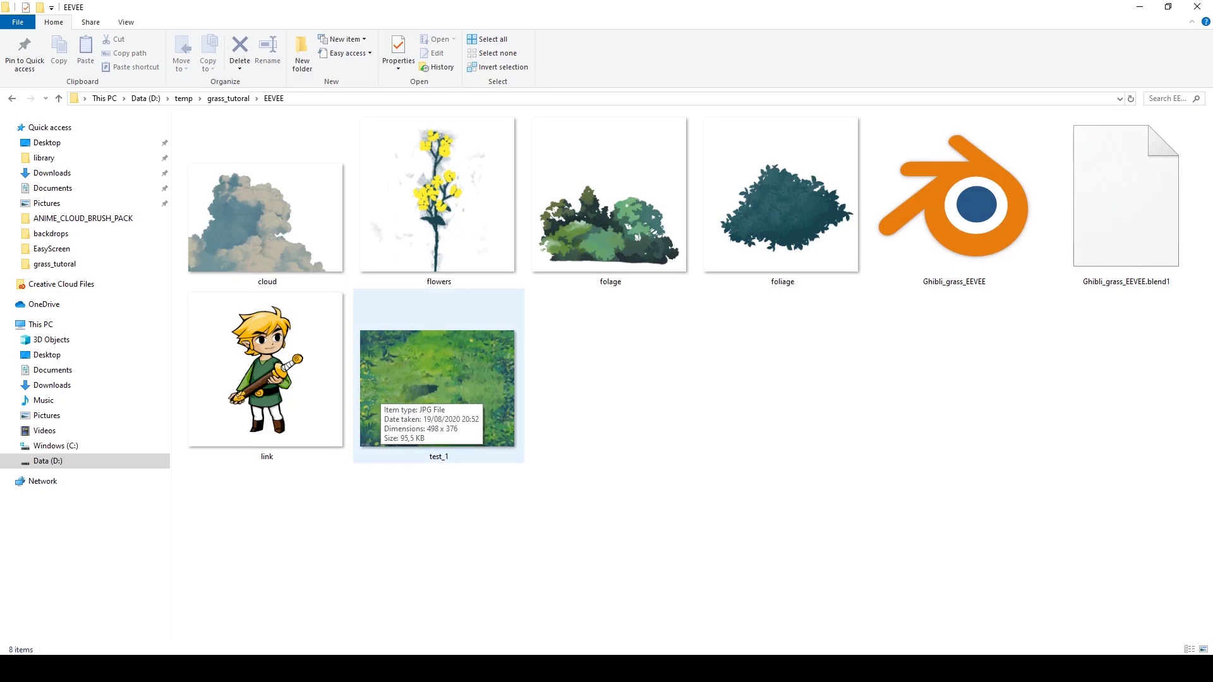
left_click(382, 391)
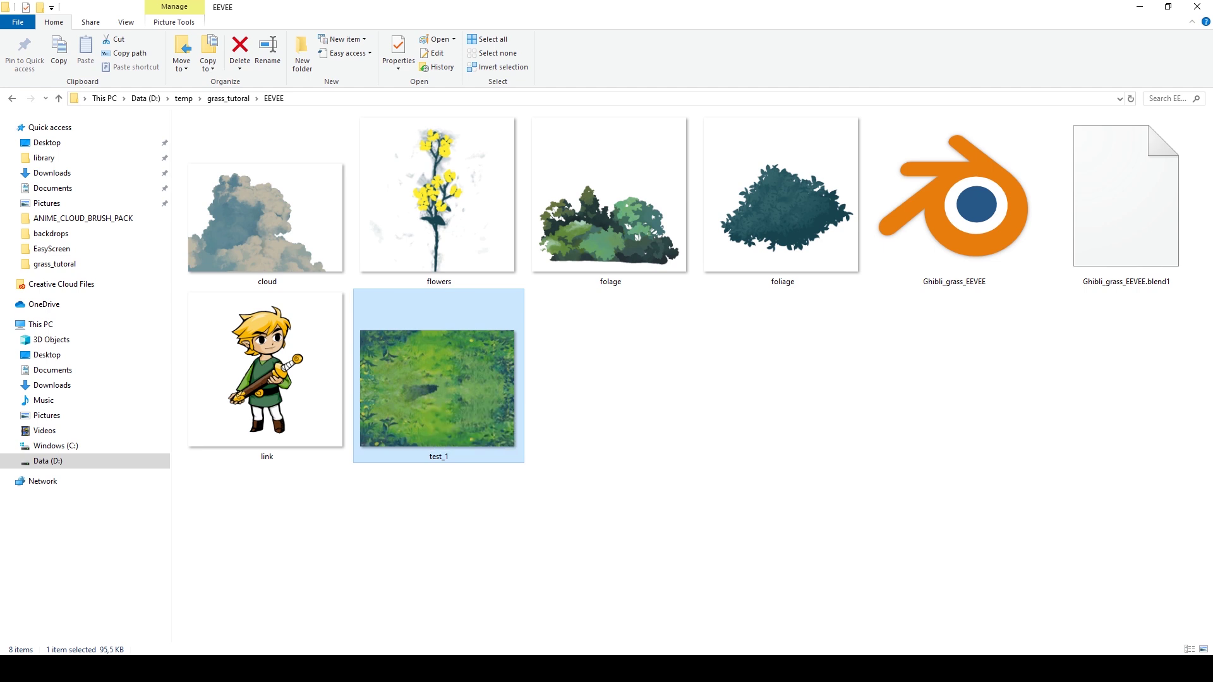
left_click_drag(420, 397, 551, 514)
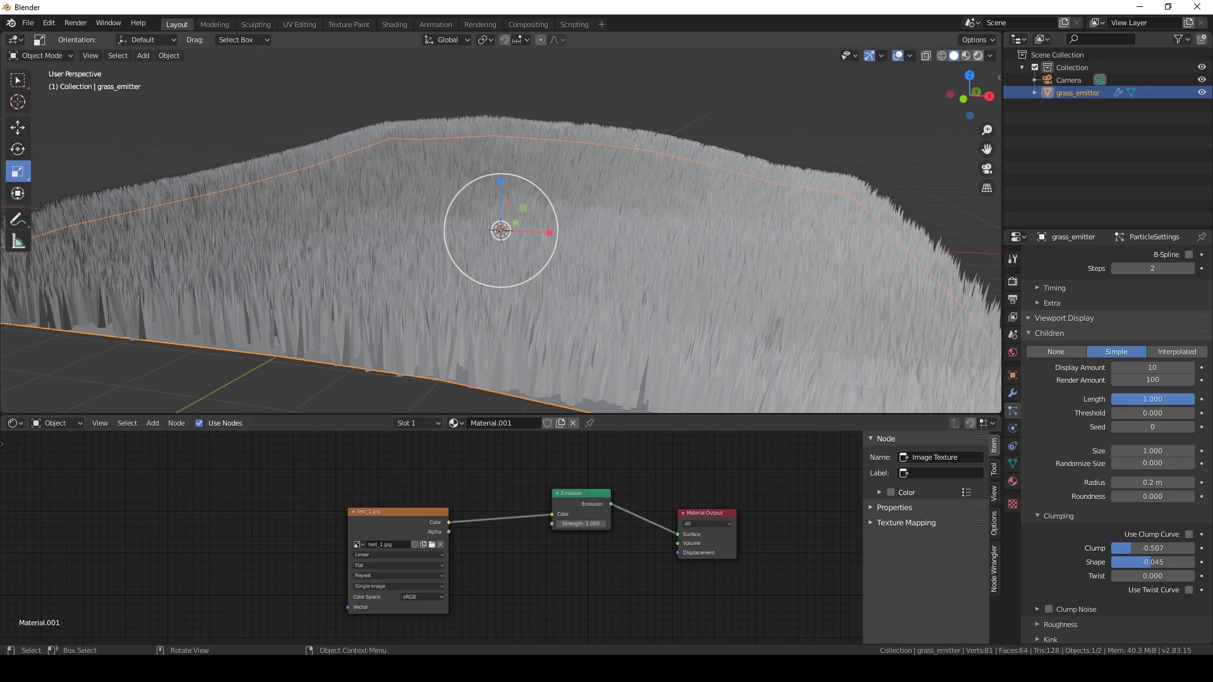
left_click(978, 55)
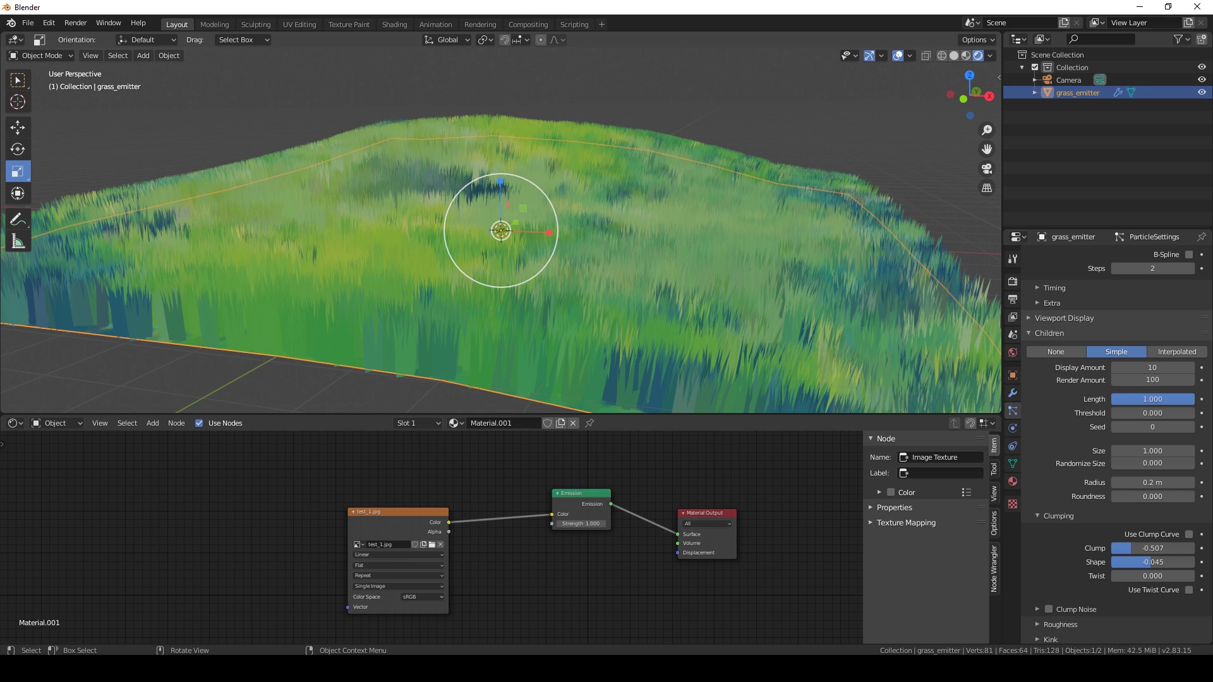
middle_click_drag(499, 253, 430, 244)
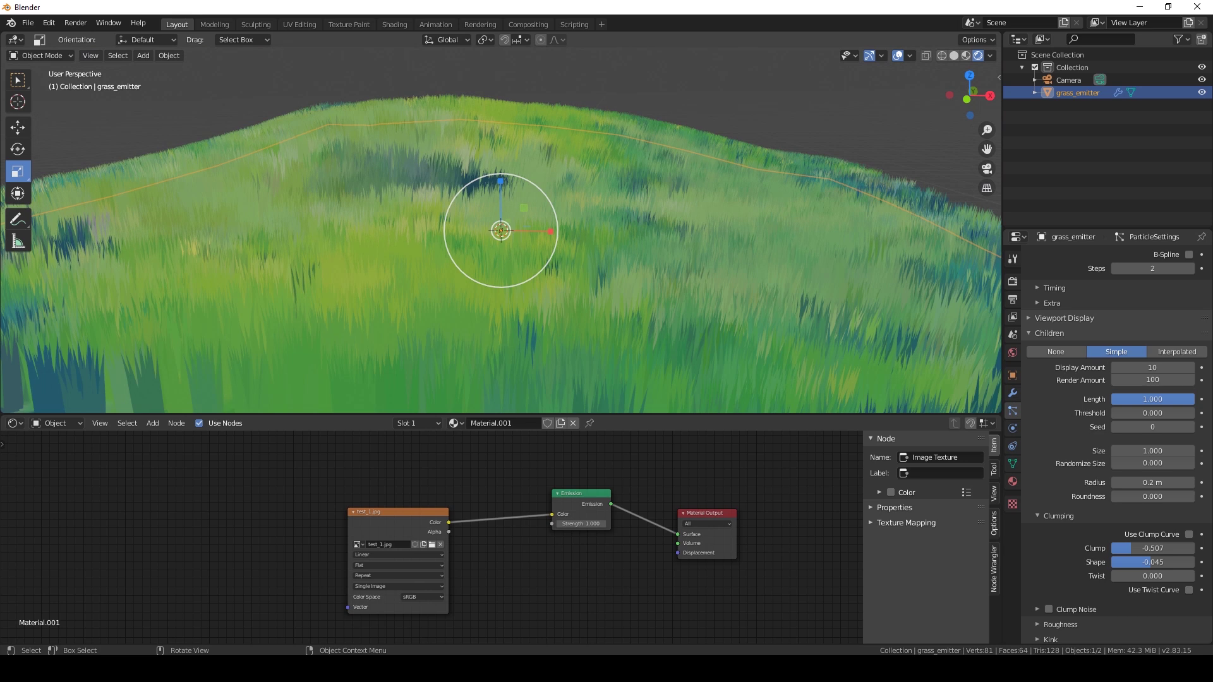
Set the Diameter Root in the particles' hair shape settings to 1.8 m
scroll(1115, 442, "down", 4)
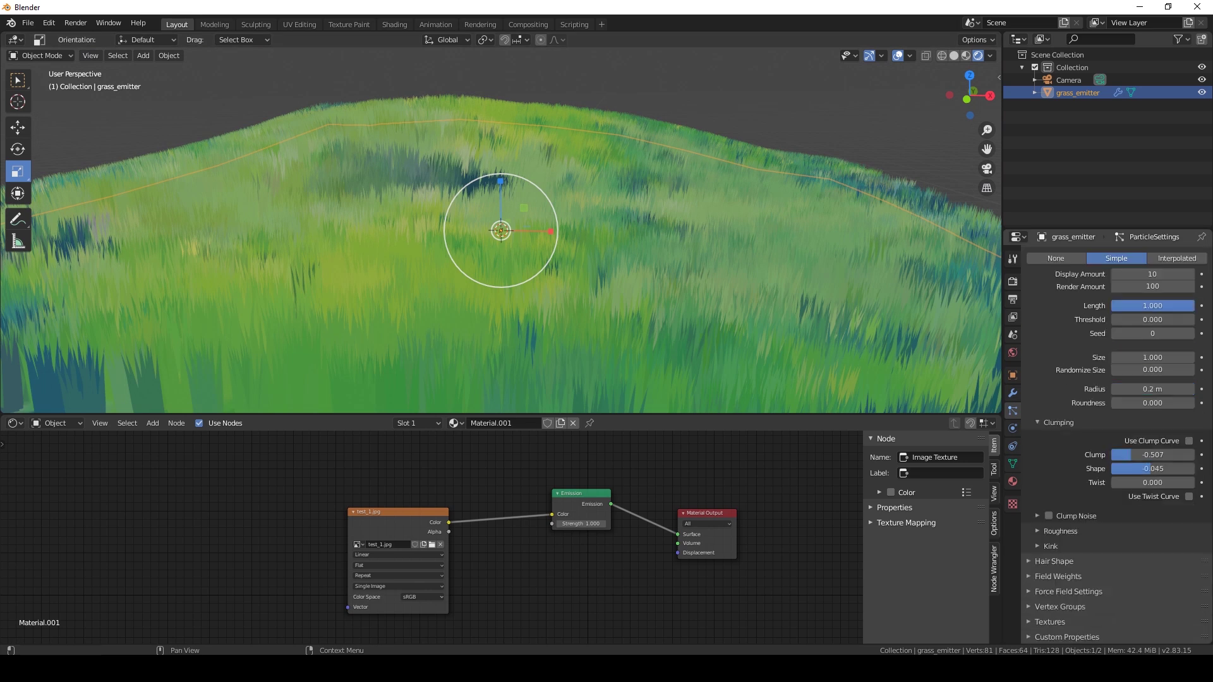
left_click(1054, 561)
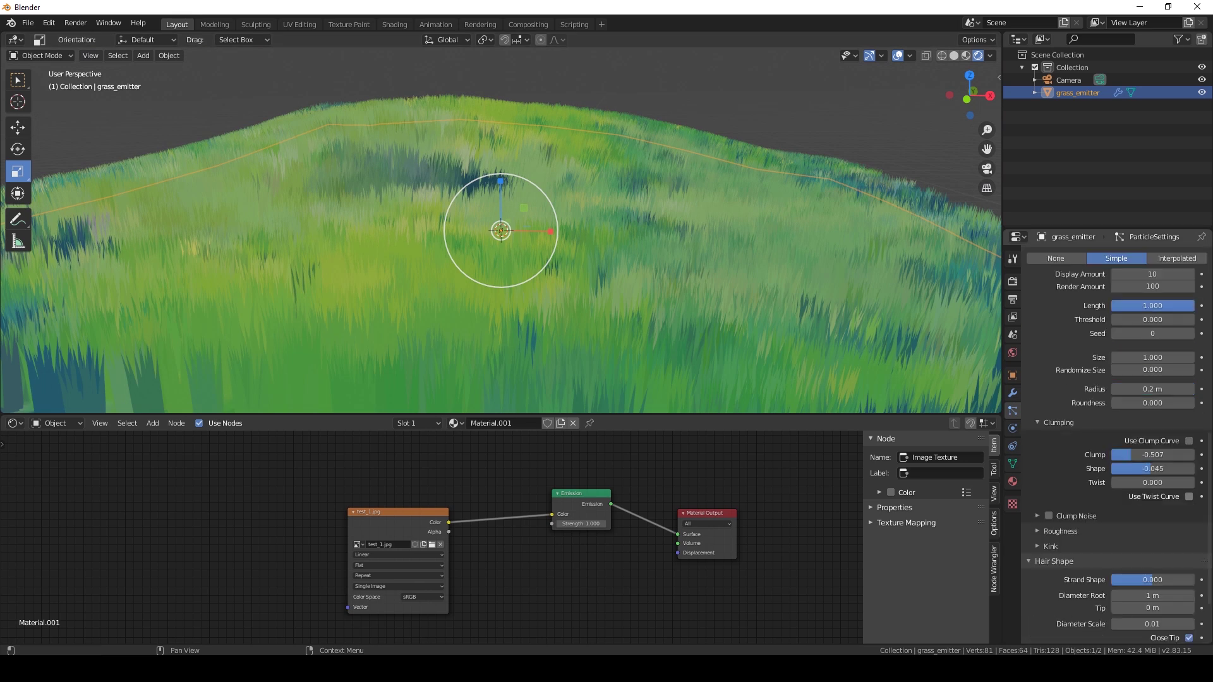
scroll(1112, 543, "down", 3)
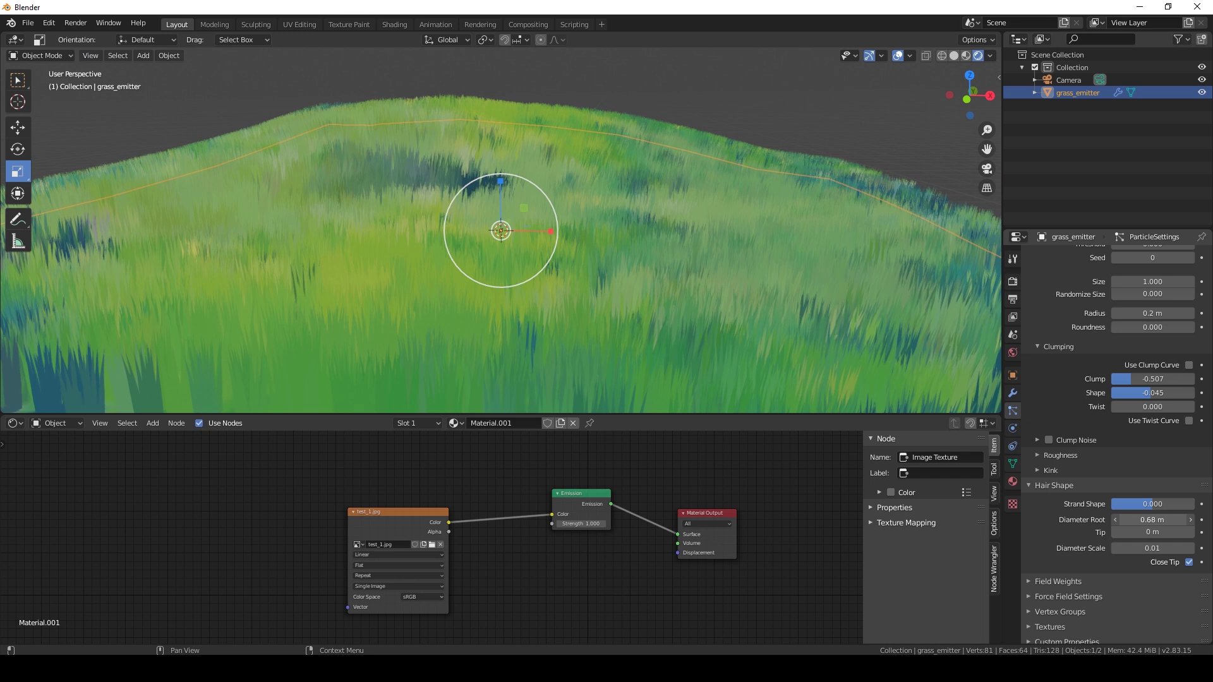
mouse_move(1152, 519)
left_mouse_down()
mouse_move(1130, 520)
mouse_move(1190, 519)
mouse_move(1162, 519)
mouse_move(1172, 519)
left_mouse_up()
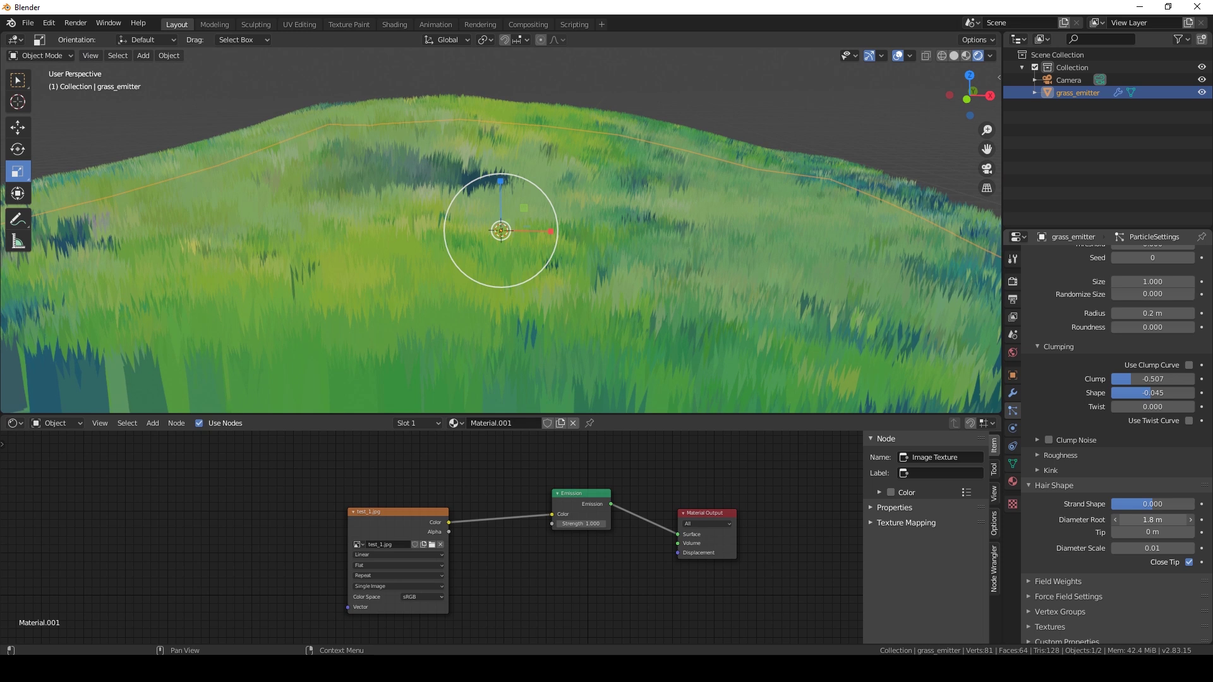
Examine the colored grass from above and from low angles, with the emitter deselected for a clear view
scroll(500, 230, "down", 5)
middle_click_drag(500, 231, 494, 277)
scroll(494, 278, "up", 5)
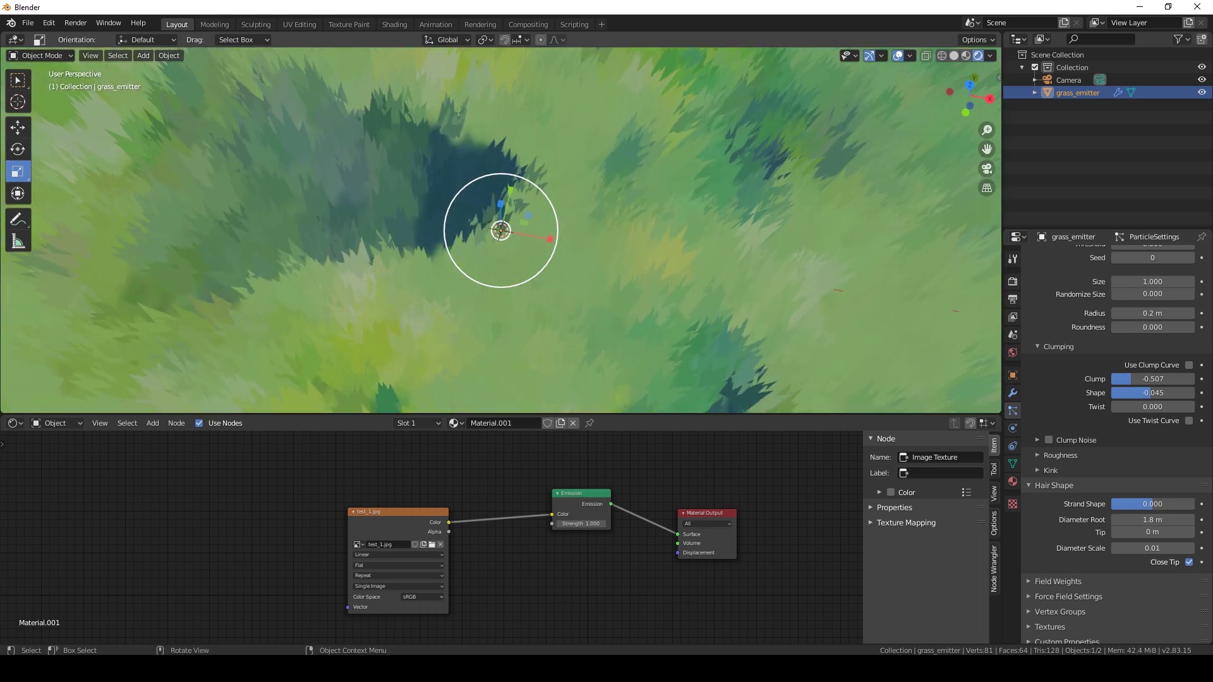
middle_click_drag(499, 354, 518, 310)
scroll(496, 285, "down", 2)
scroll(499, 310, "up", 2)
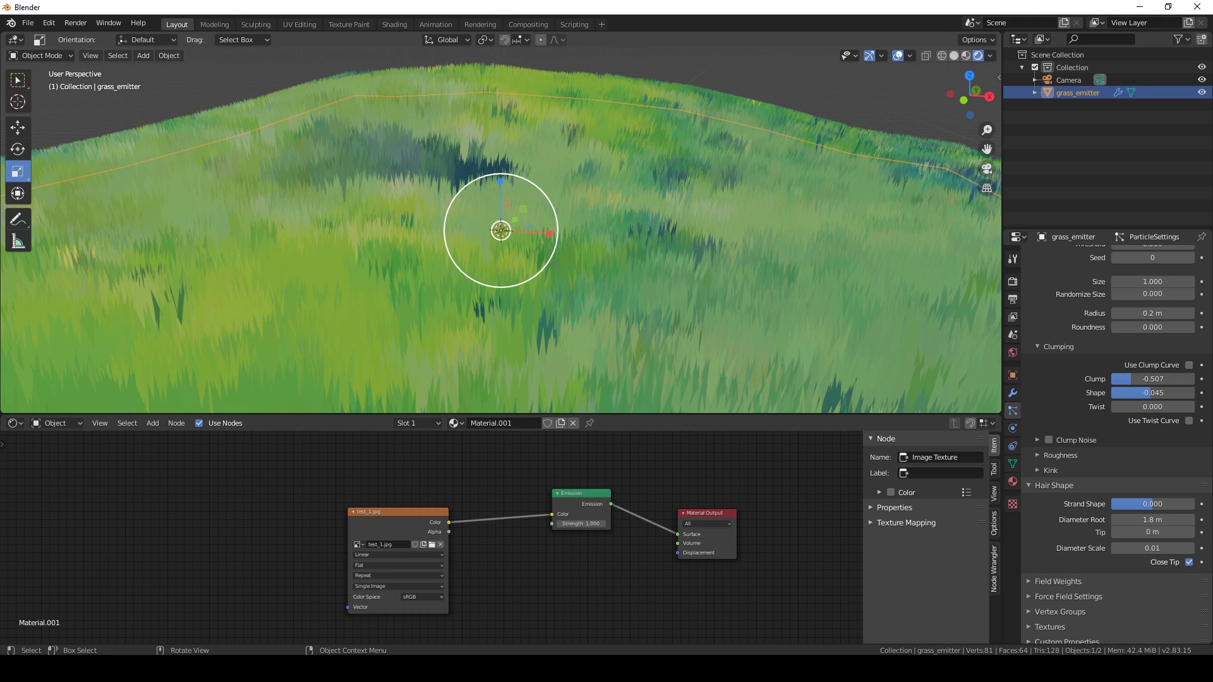
scroll(499, 271, "down", 3)
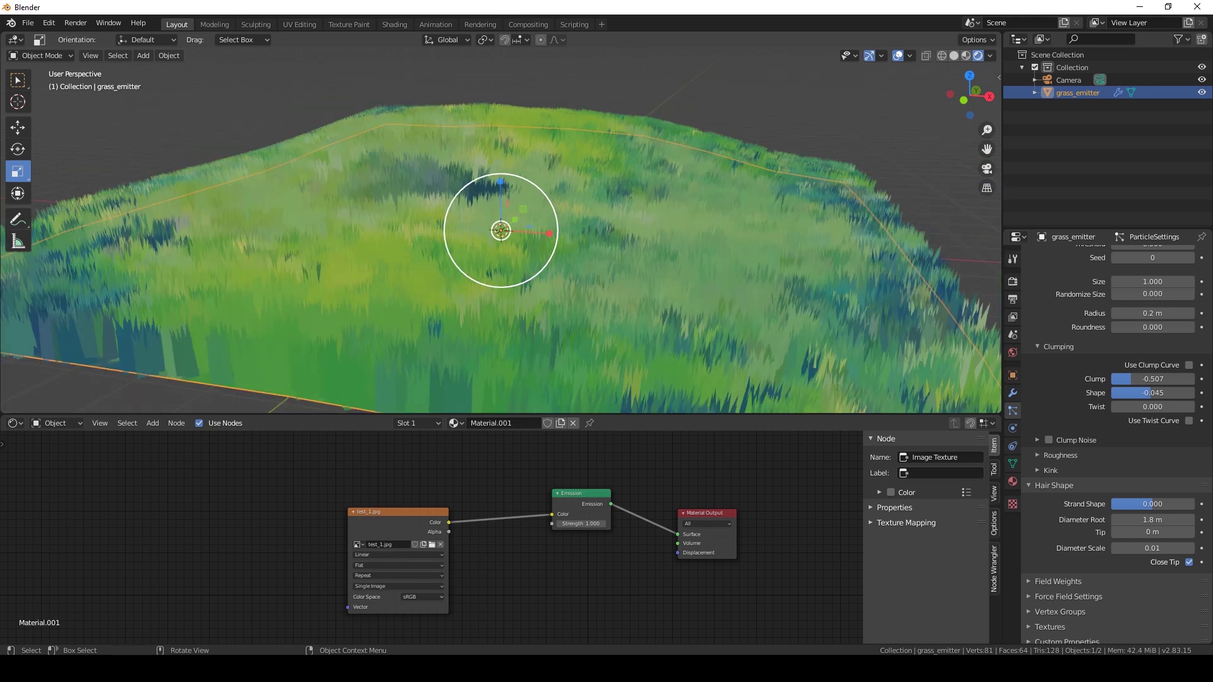
key("alt+a")
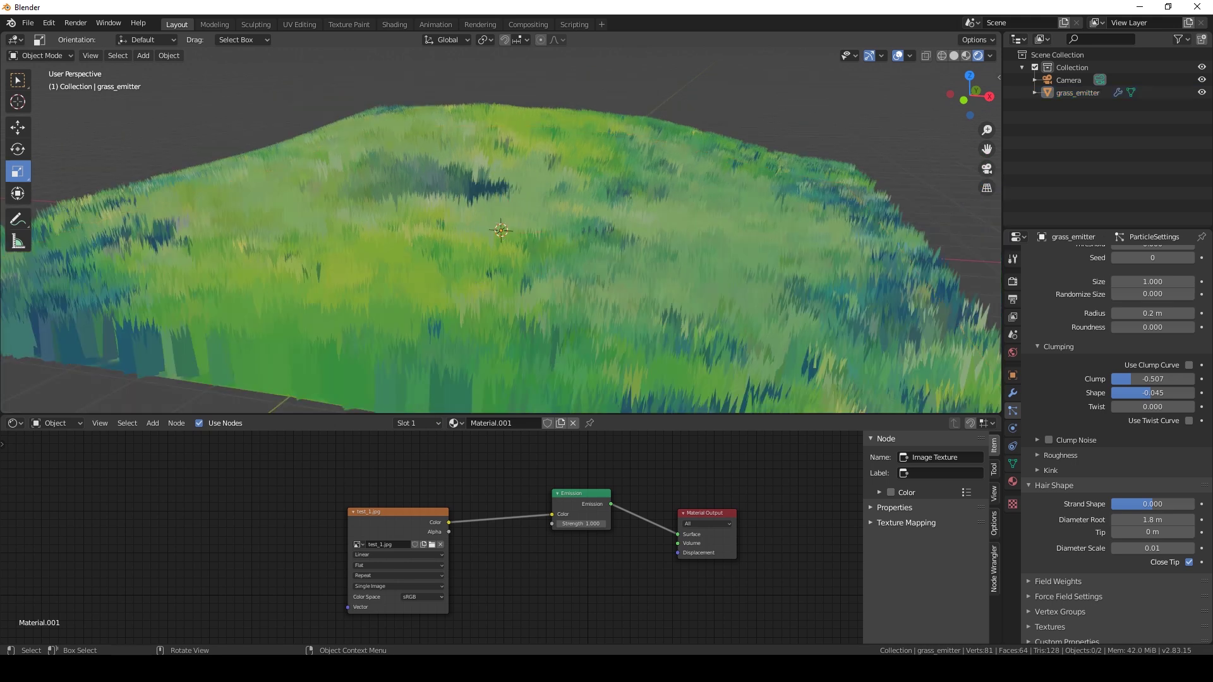
Add a second particle system to grass_emitter and set its emission number to 20
left_click(543, 290)
scroll(1099, 442, "up", 12)
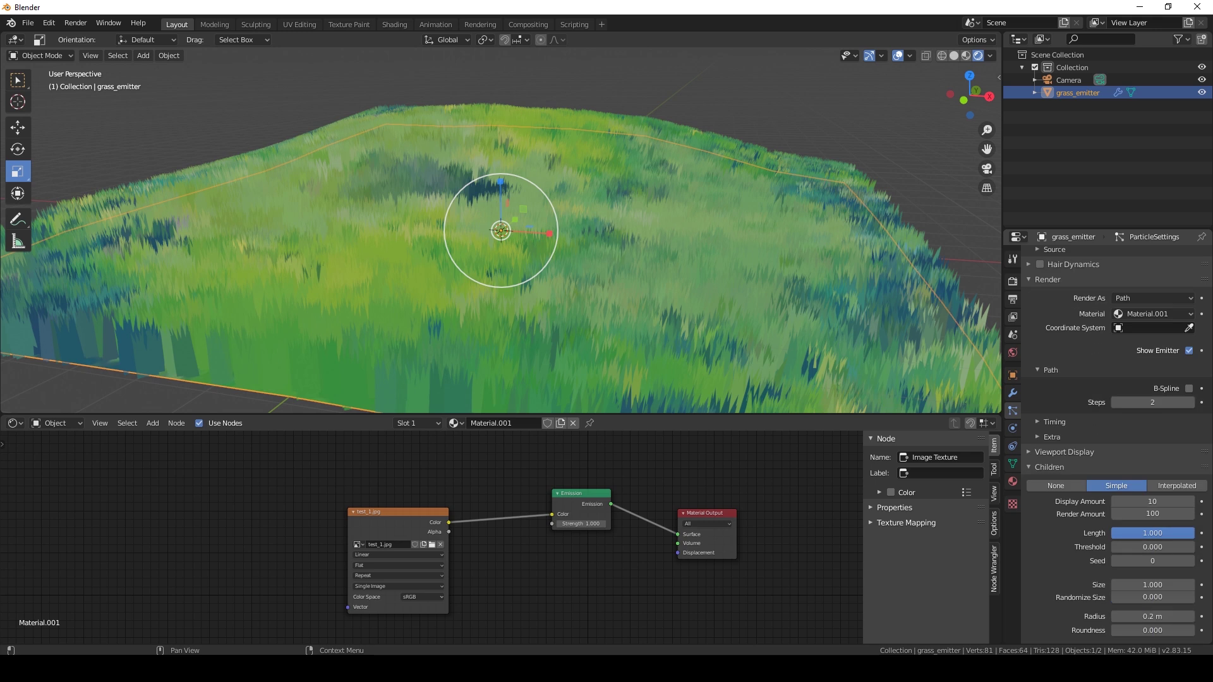
scroll(1115, 442, "up", 8)
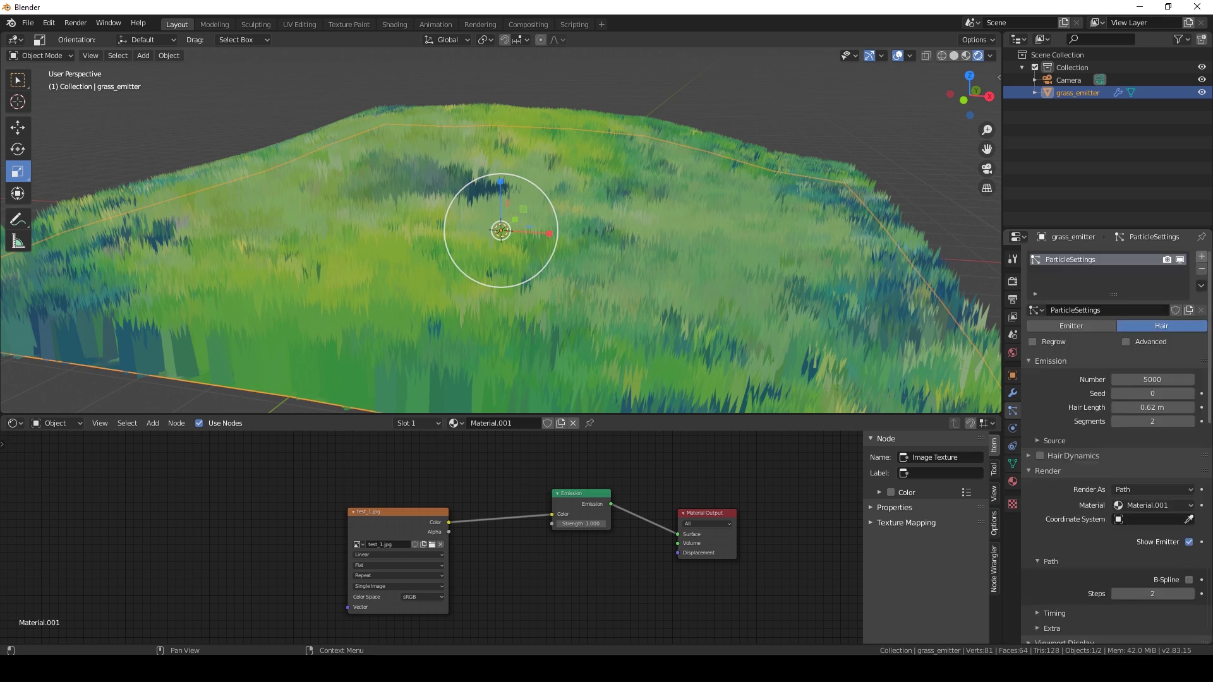
left_click(1201, 256)
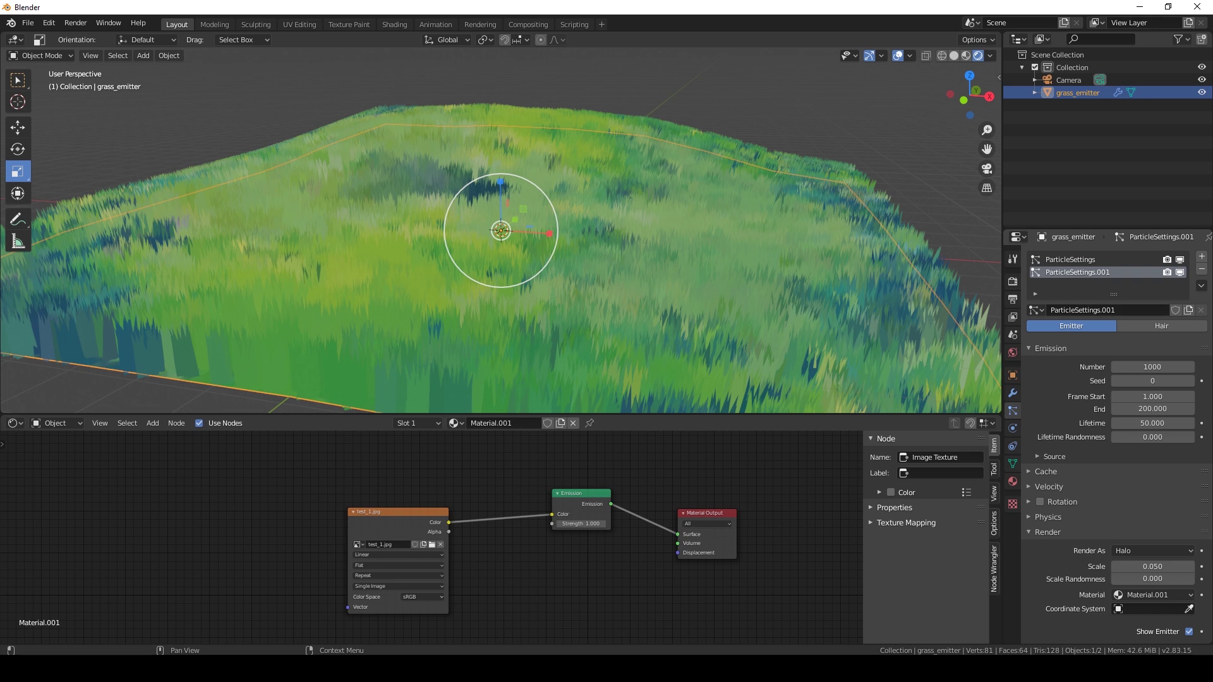
left_click(1152, 366)
type("20")
key("Return")
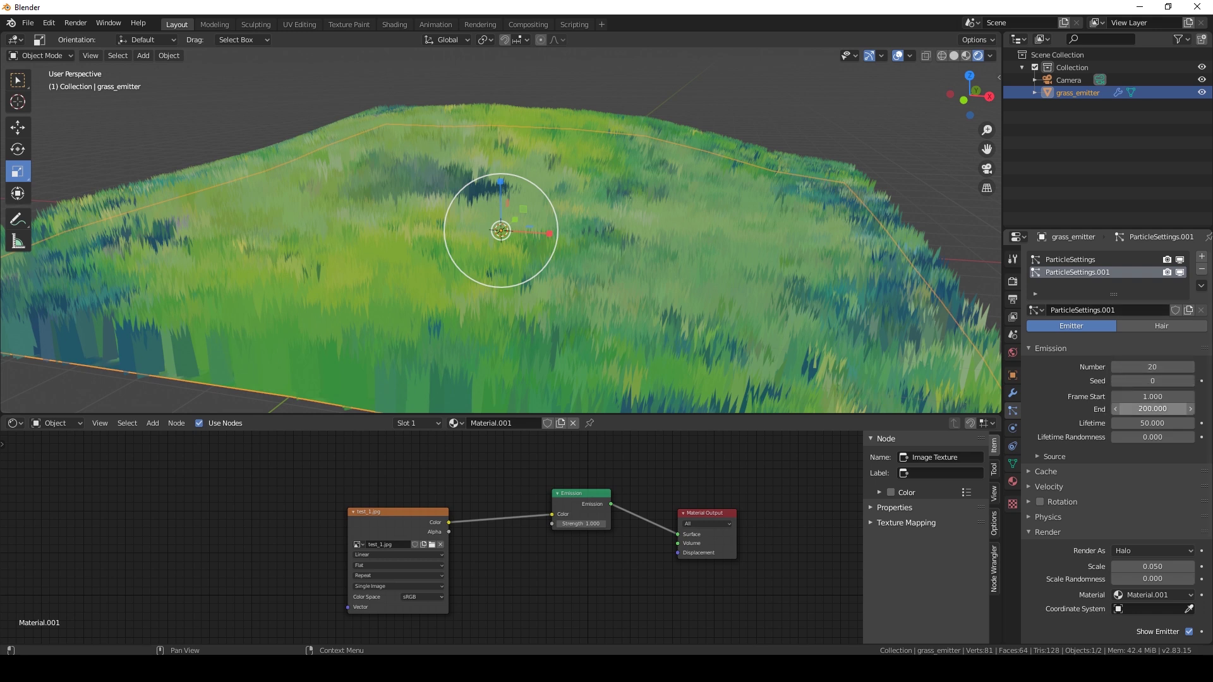
Set the second particle system's emission End to 1 and its Lifetime to 500
left_click(1152, 409)
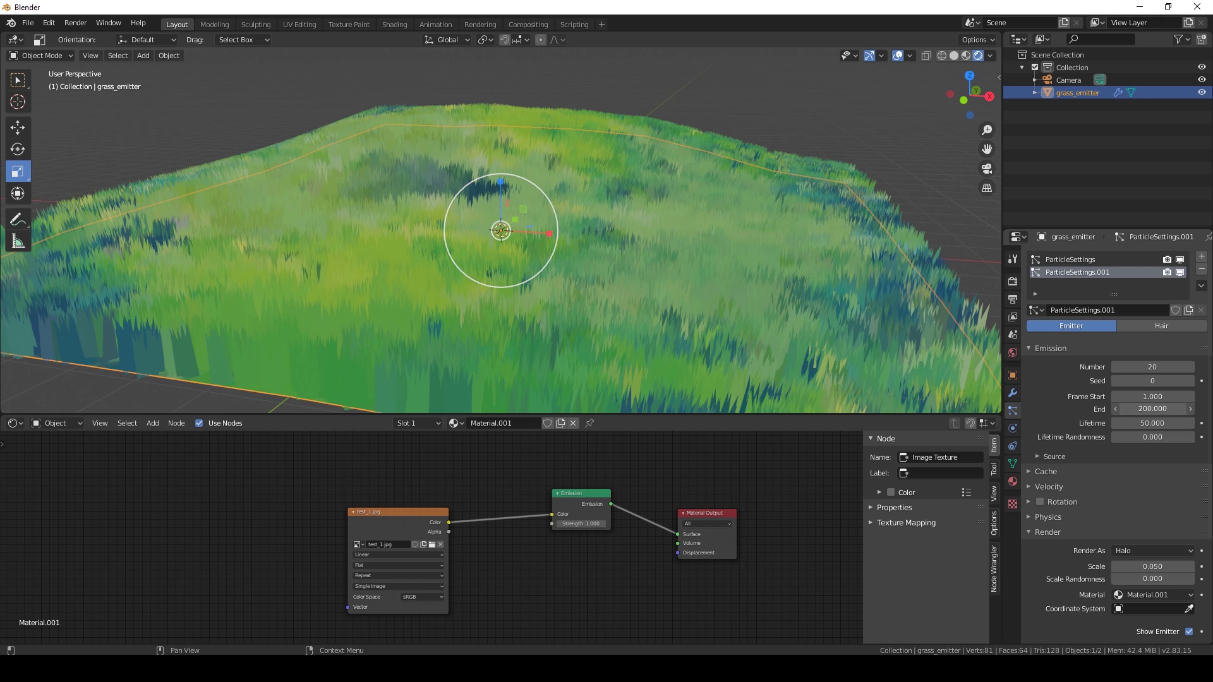
type("1")
key("Return")
left_click(1152, 422)
type("500")
key("Return")
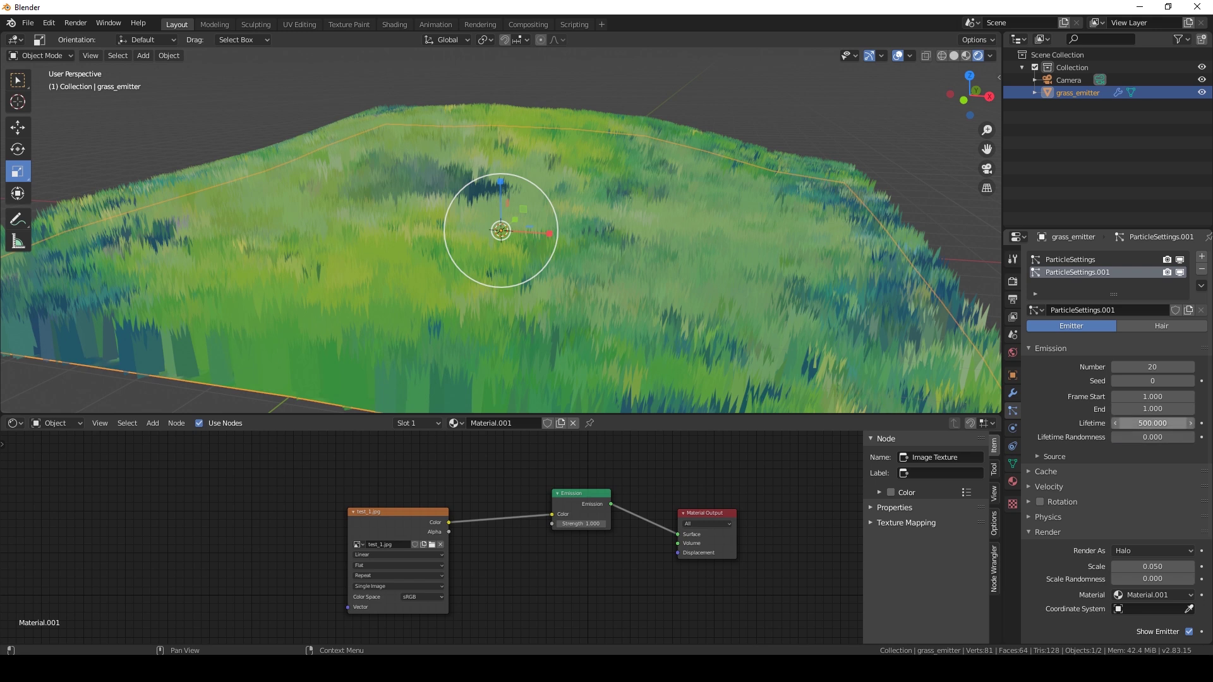
scroll(1152, 422, "down", 5)
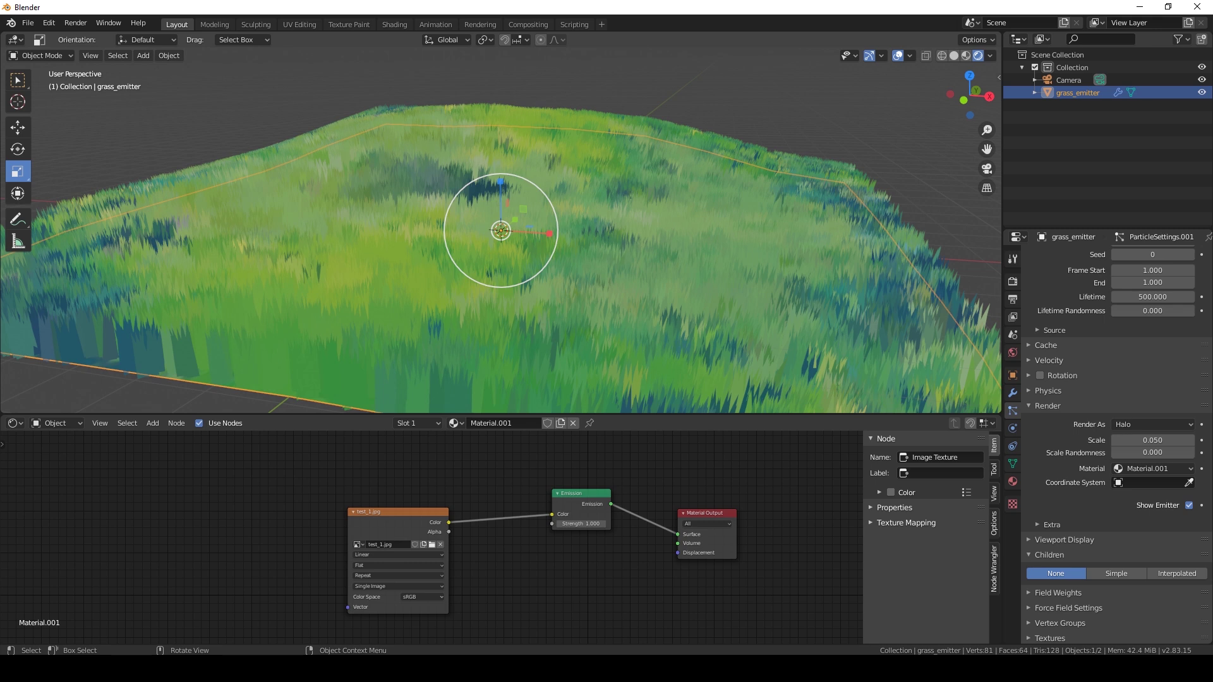
Deselect the emitter, add a mesh plane at the hill's centre, raise it above the grass and rotate it upright
key("alt+a")
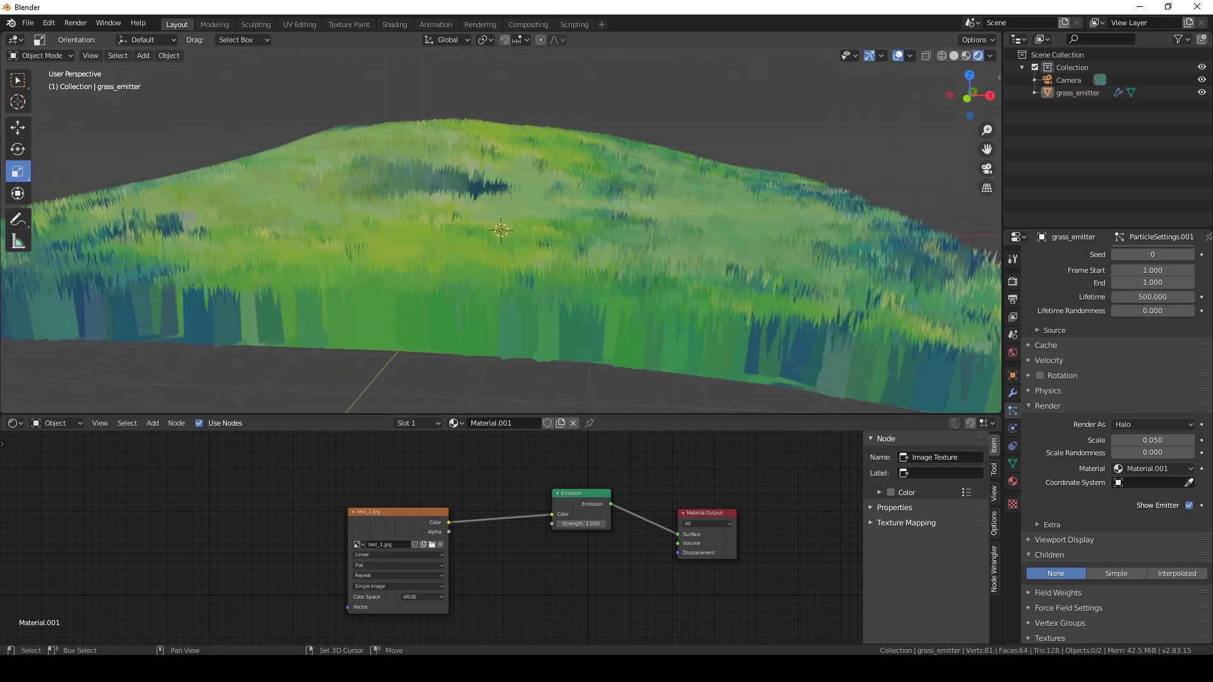
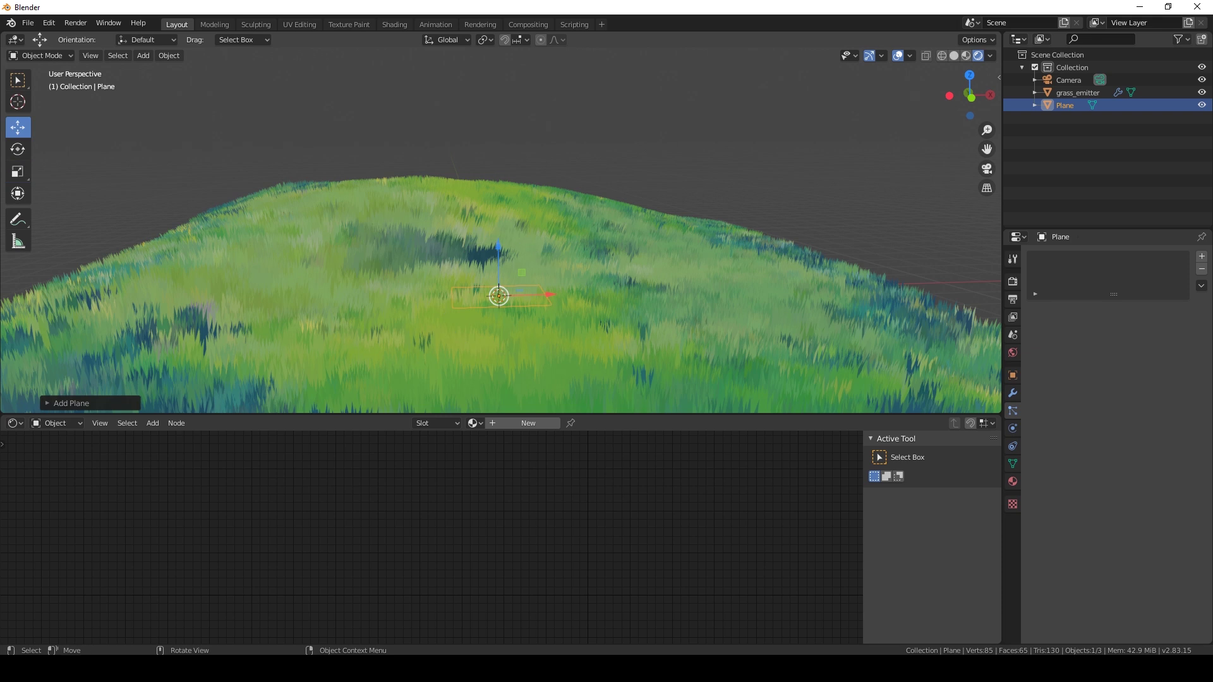
left_click_drag(498, 246, 502, 293)
left_click(18, 149)
left_click_drag(519, 188, 525, 192)
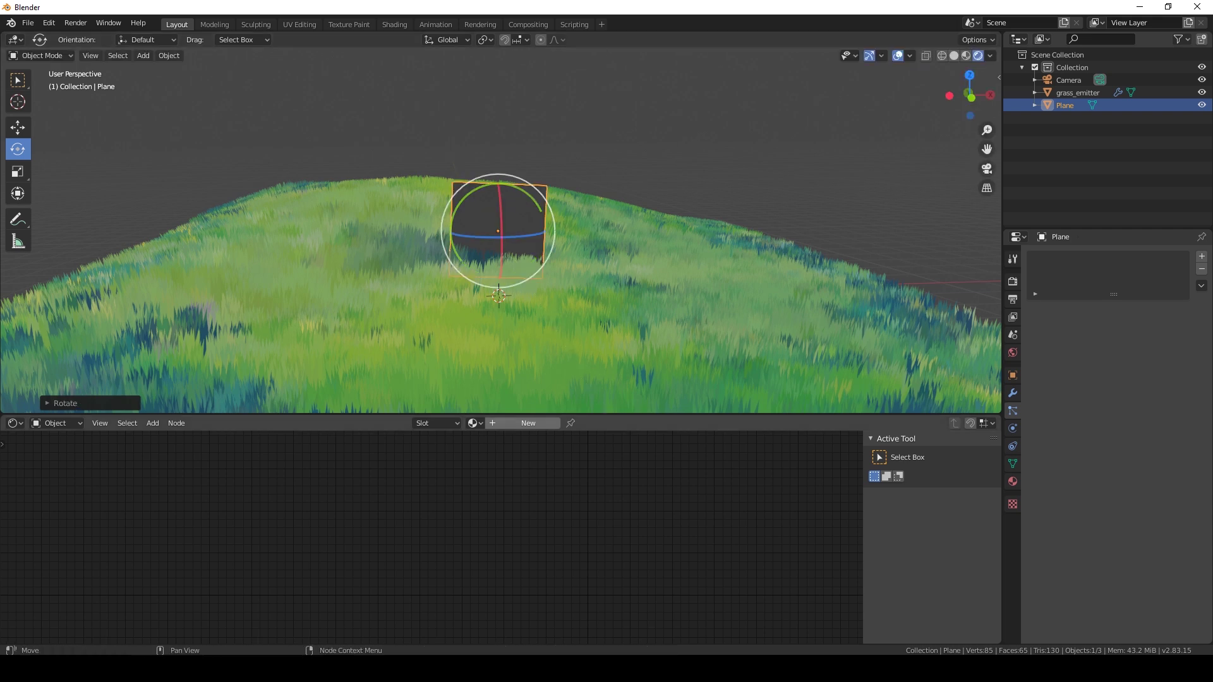
Give the upright plane a new material and delete its Principled BSDF node
left_click(524, 423)
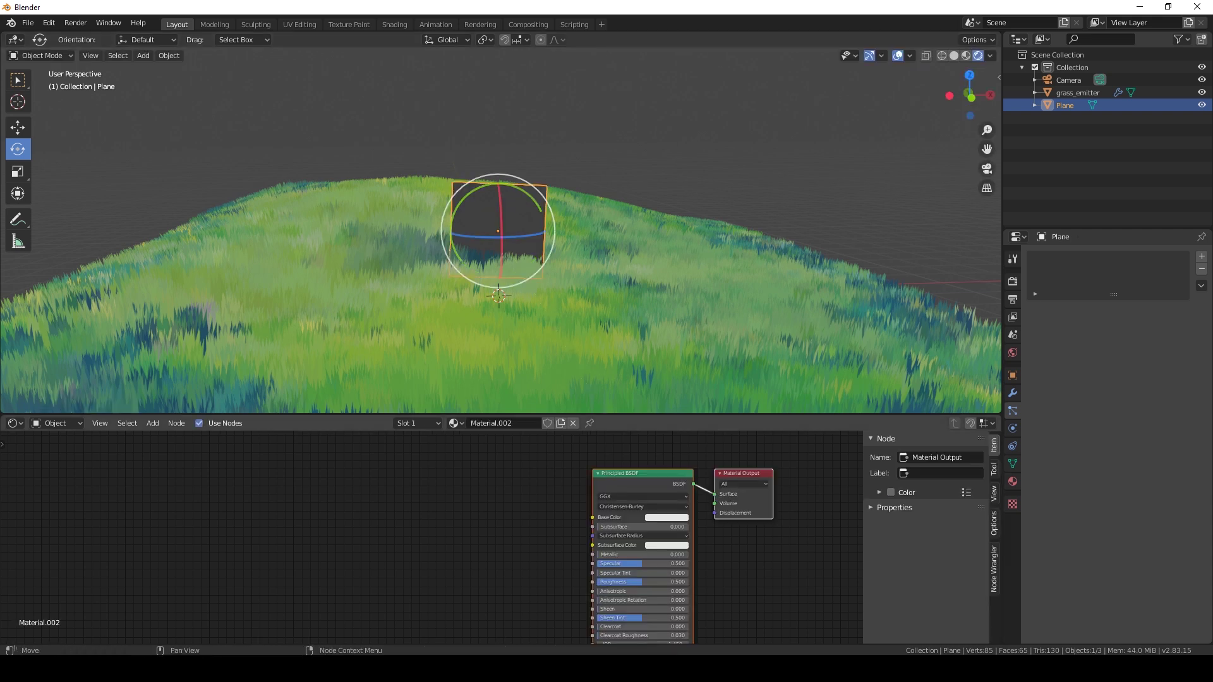
left_click(638, 479)
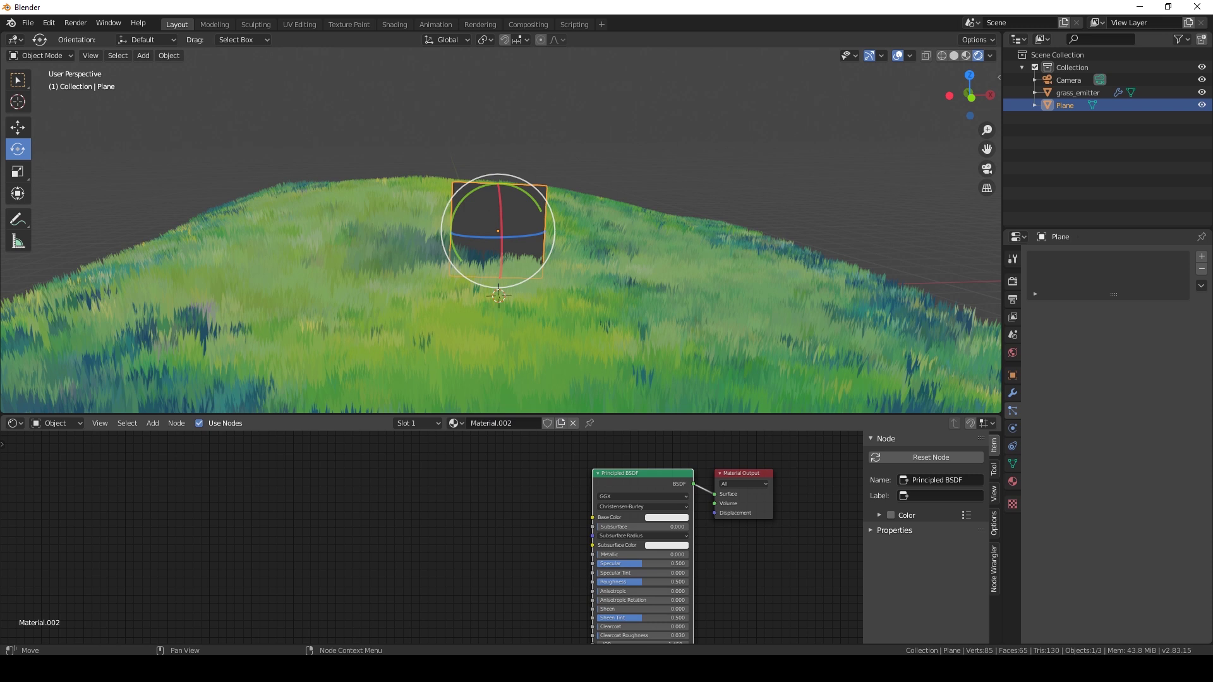
key("x")
middle_click_drag(464, 516, 497, 509)
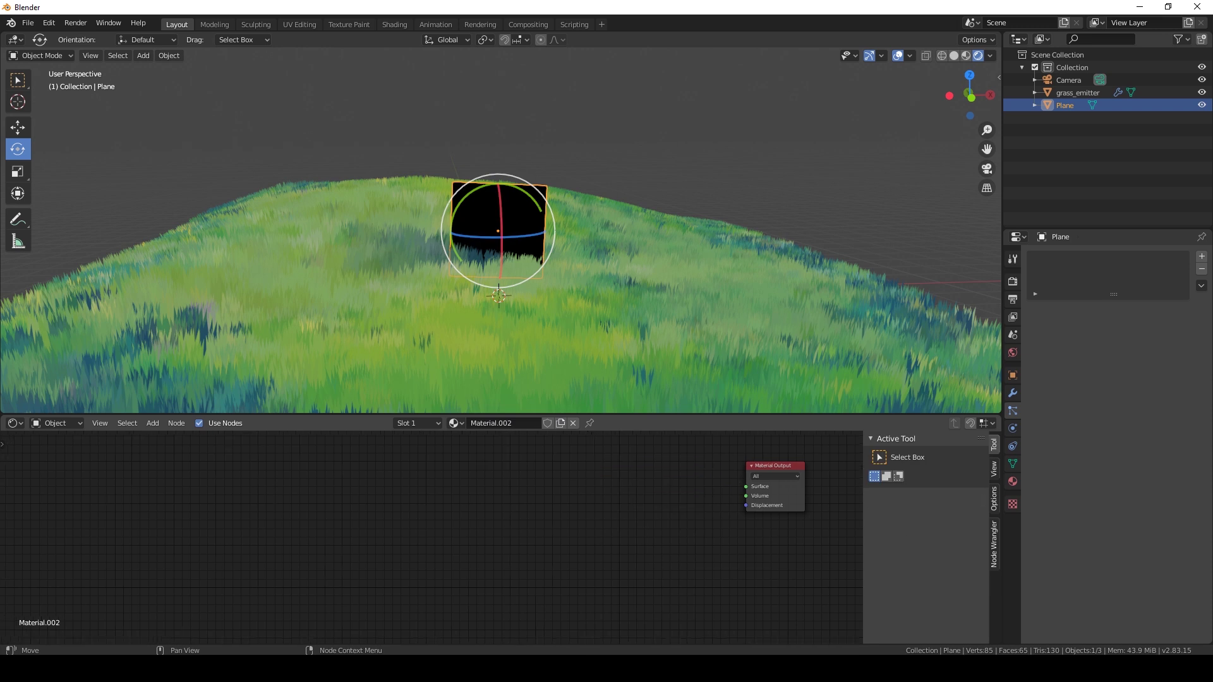
Add an Emission shader and a Transparent BSDF shader to the plane's material
key("shift+a")
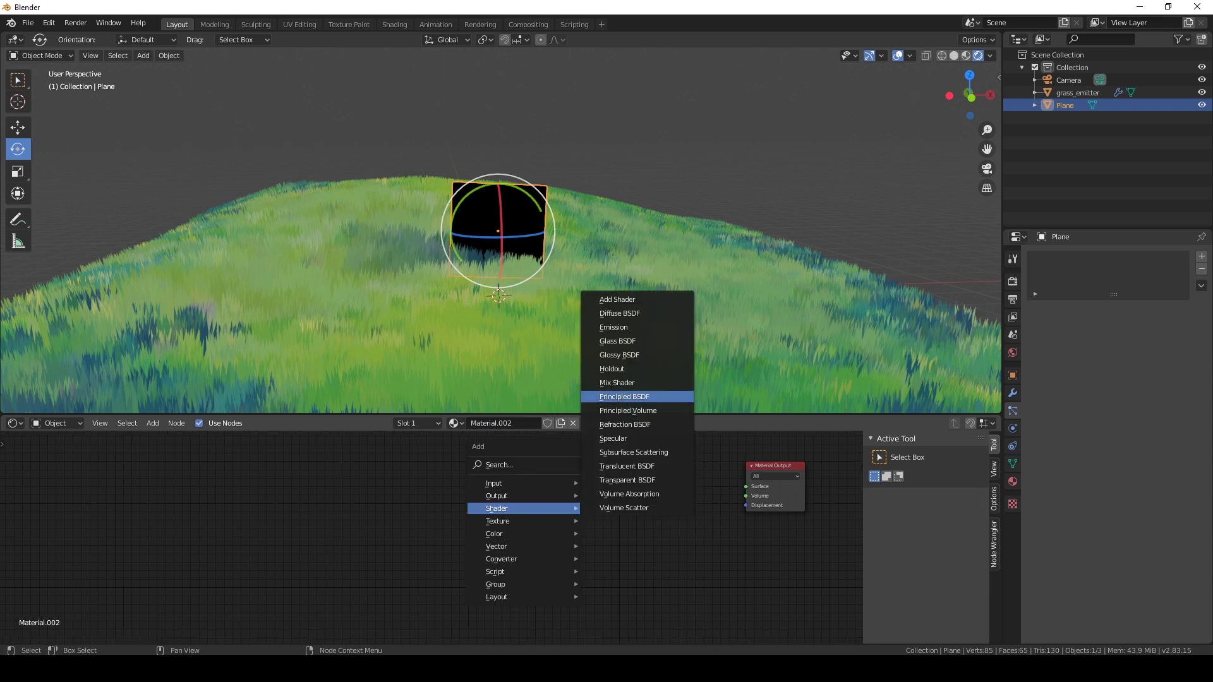
left_click(614, 327)
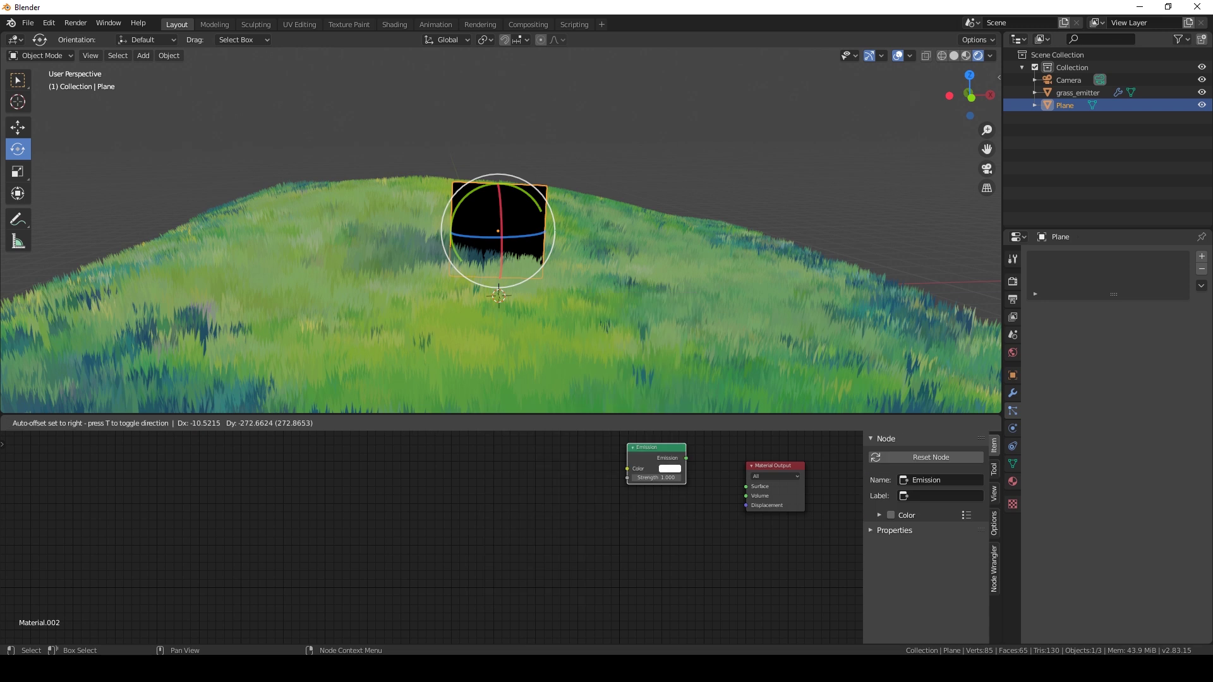
left_click(597, 467)
key("shift+a")
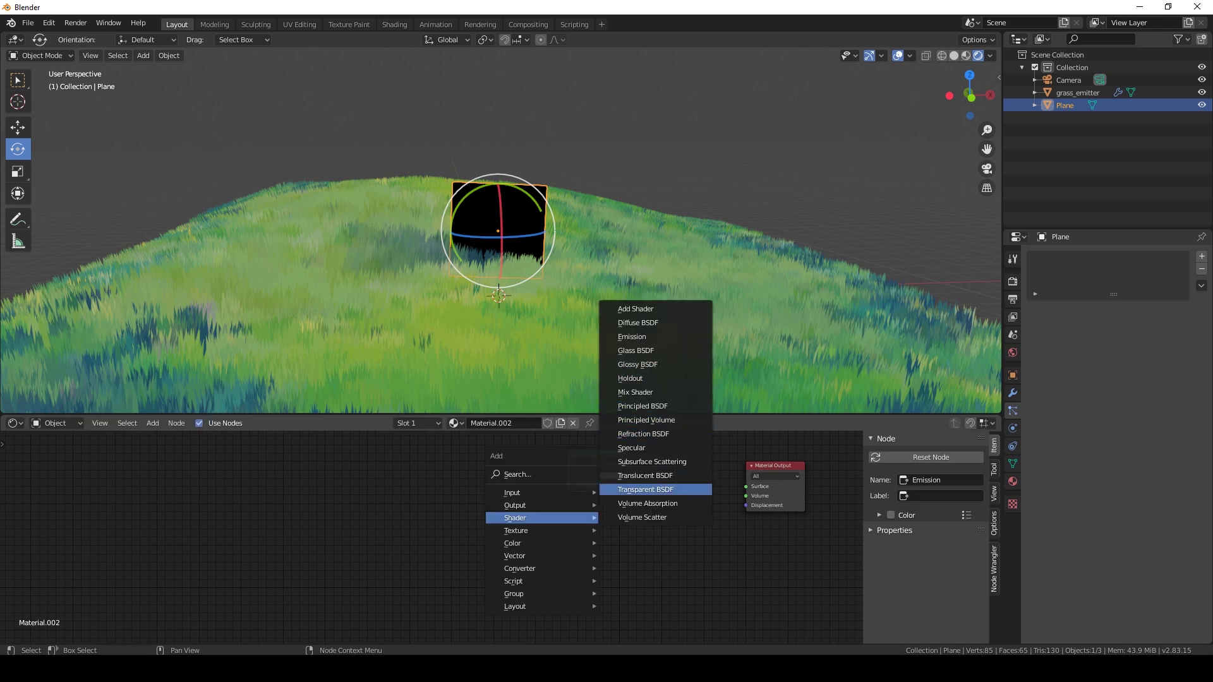
left_click(645, 489)
left_click(589, 550)
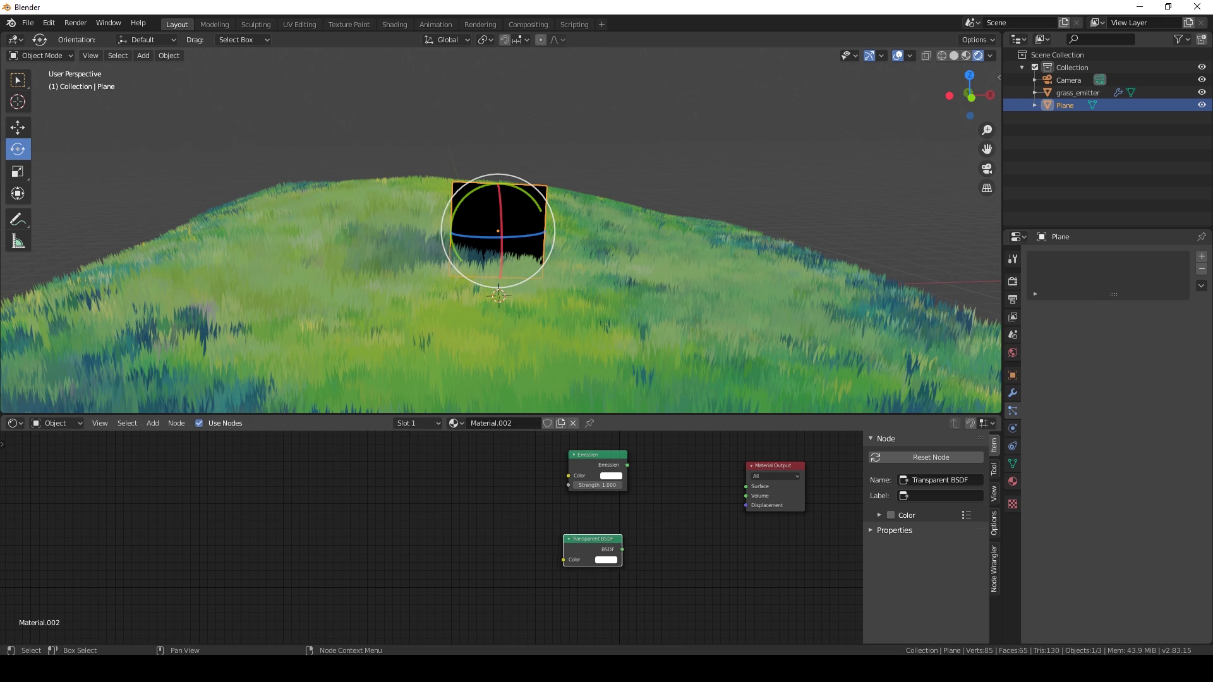
Combine the Emission and Transparent BSDF shaders through a Mix Shader and connect it to the Material Output's Surface
key("shift+a")
mouse_move(585, 510)
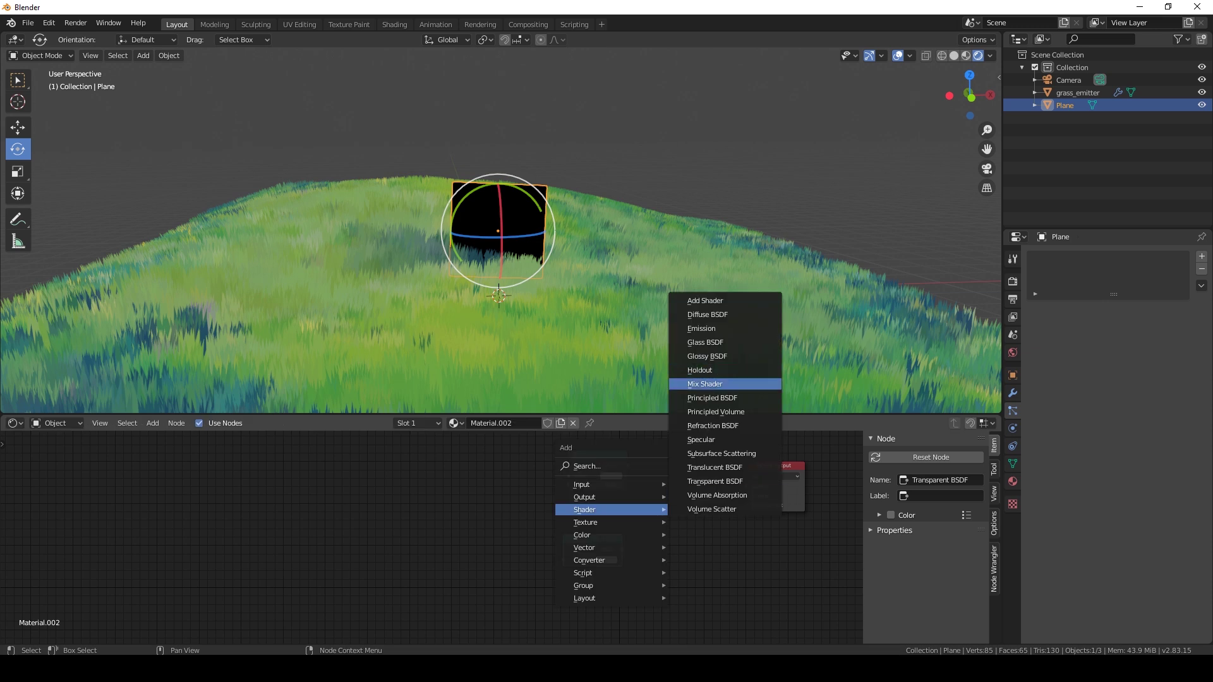
left_click(705, 383)
left_click(684, 489)
mouse_move(596, 455)
left_mouse_down()
mouse_move(569, 468)
mouse_move(655, 506)
left_mouse_up()
mouse_move(622, 550)
left_mouse_down()
mouse_move(656, 515)
mouse_move(564, 530)
left_mouse_up()
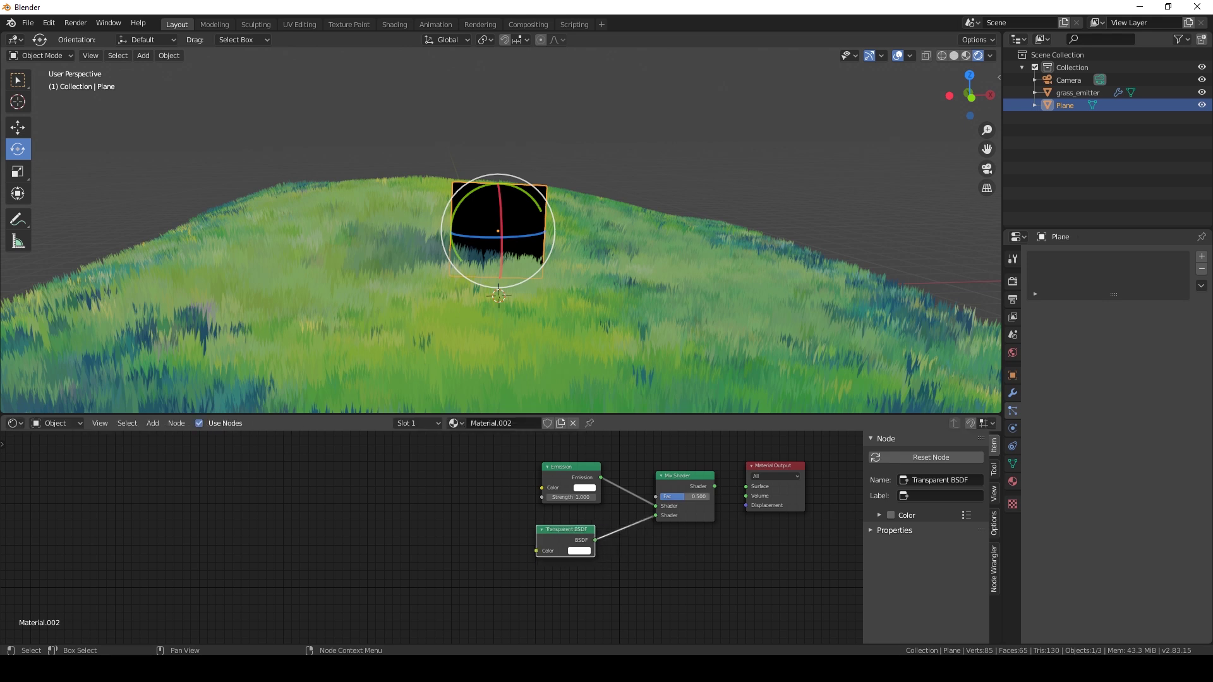
left_click_drag(714, 486, 746, 486)
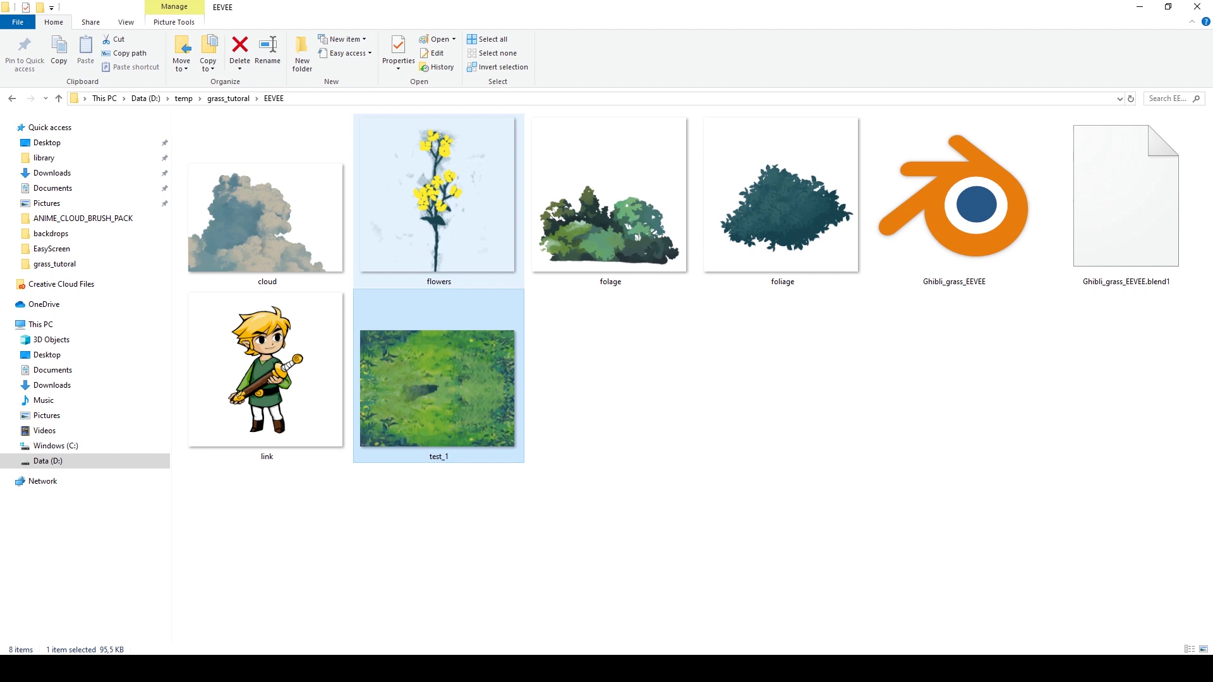
Bring the flowers image from File Explorer into the material, linking its Color to Emission and its Alpha to the Mix Shader's Fac
left_click(438, 201)
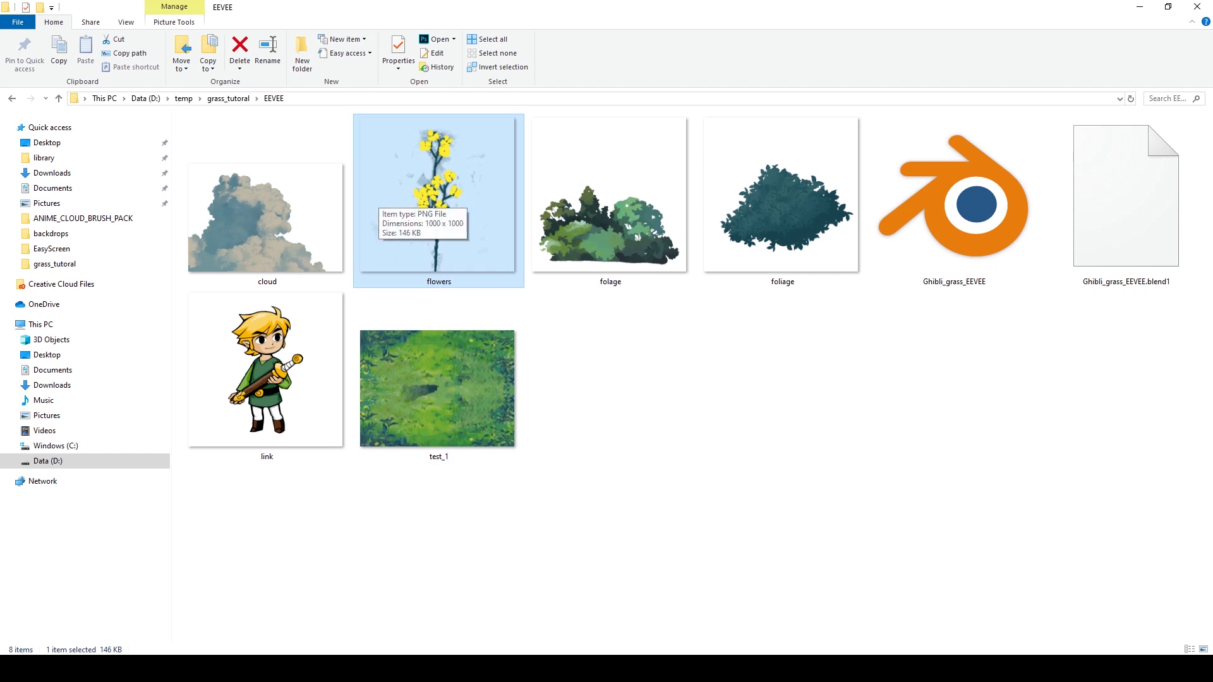
left_click_drag(382, 199, 319, 606)
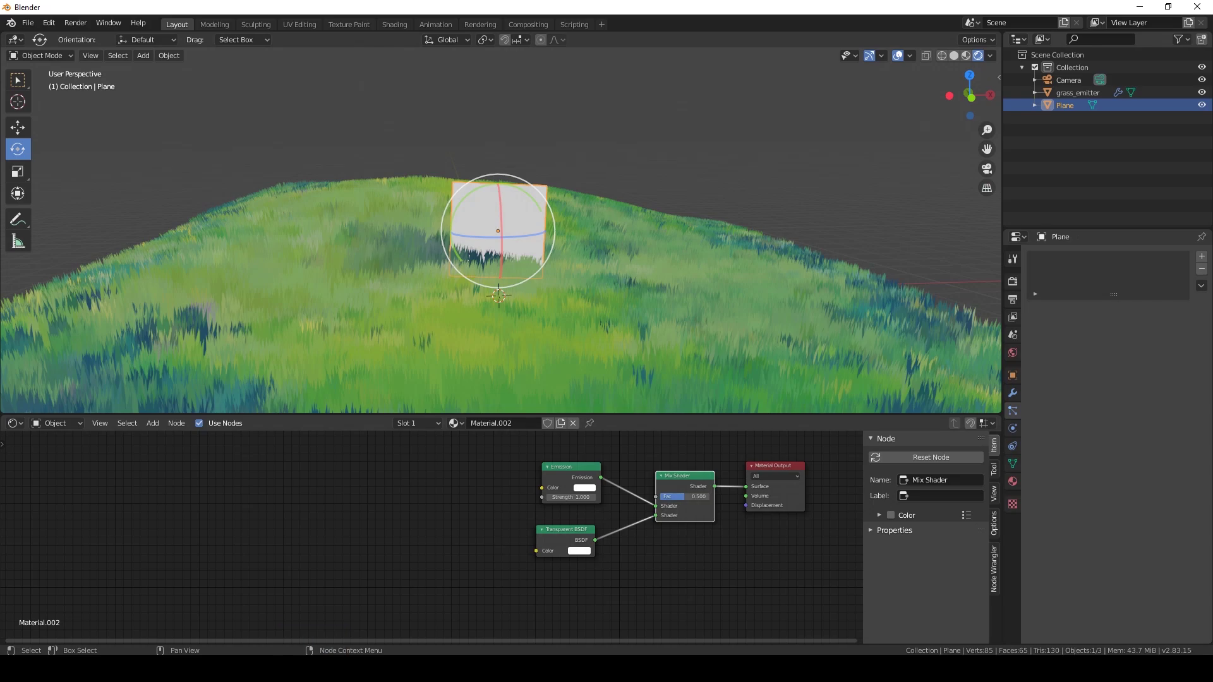
left_click_drag(313, 670, 542, 487)
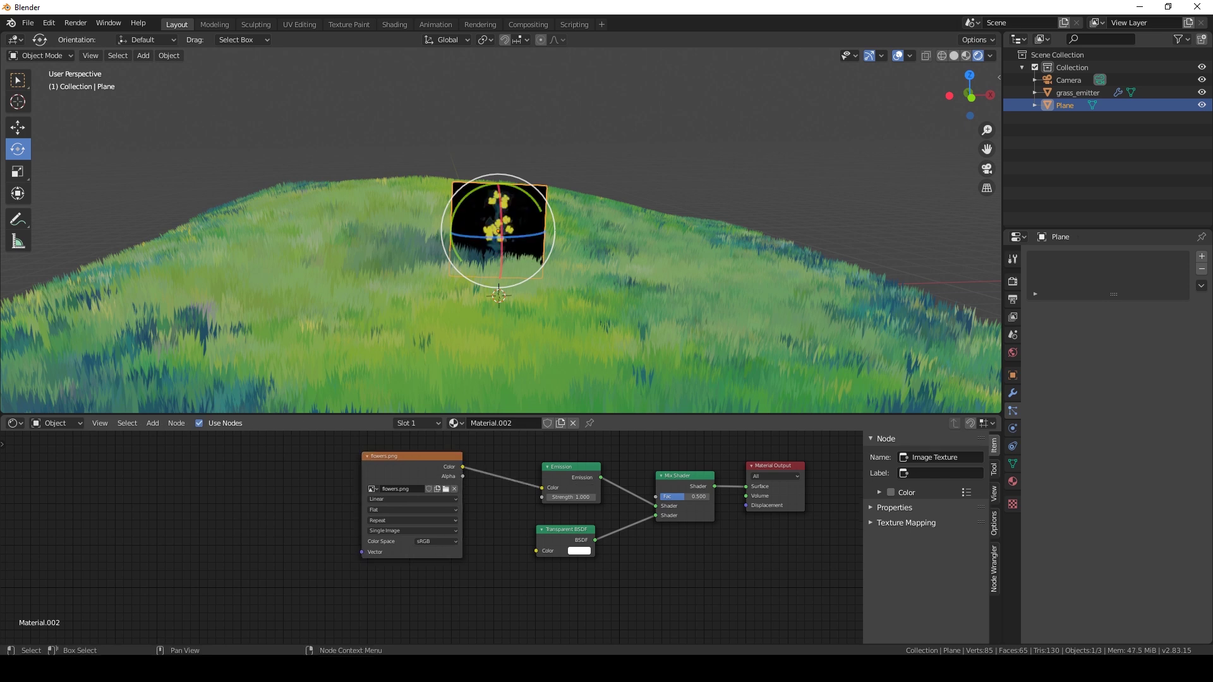
left_click_drag(463, 476, 655, 496)
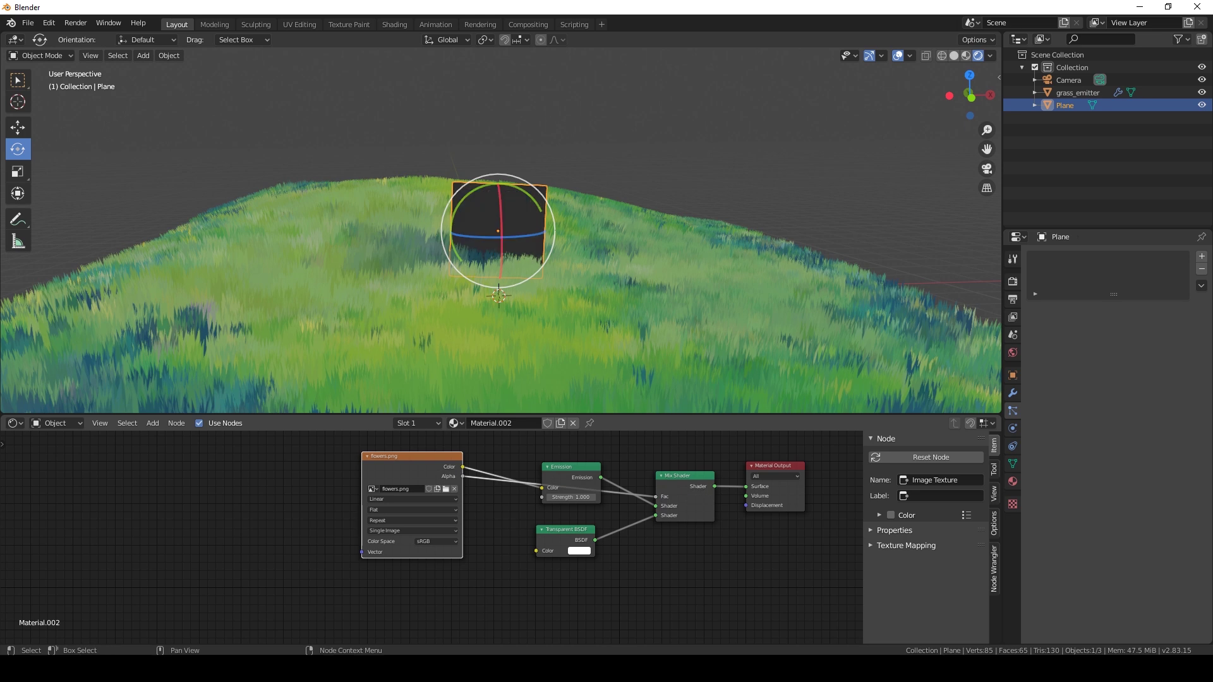
left_click_drag(414, 456, 349, 476)
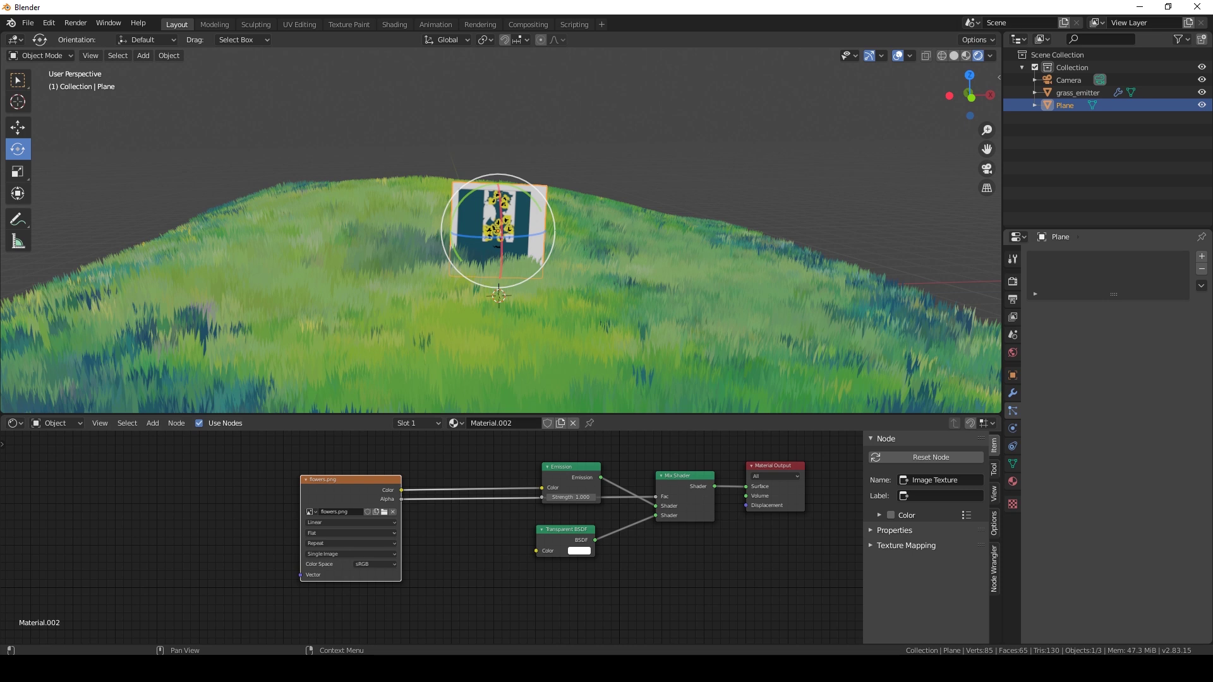
Set both the Blend Mode and the Shadow Mode of the plane's material to Alpha Clip
left_click(1013, 481)
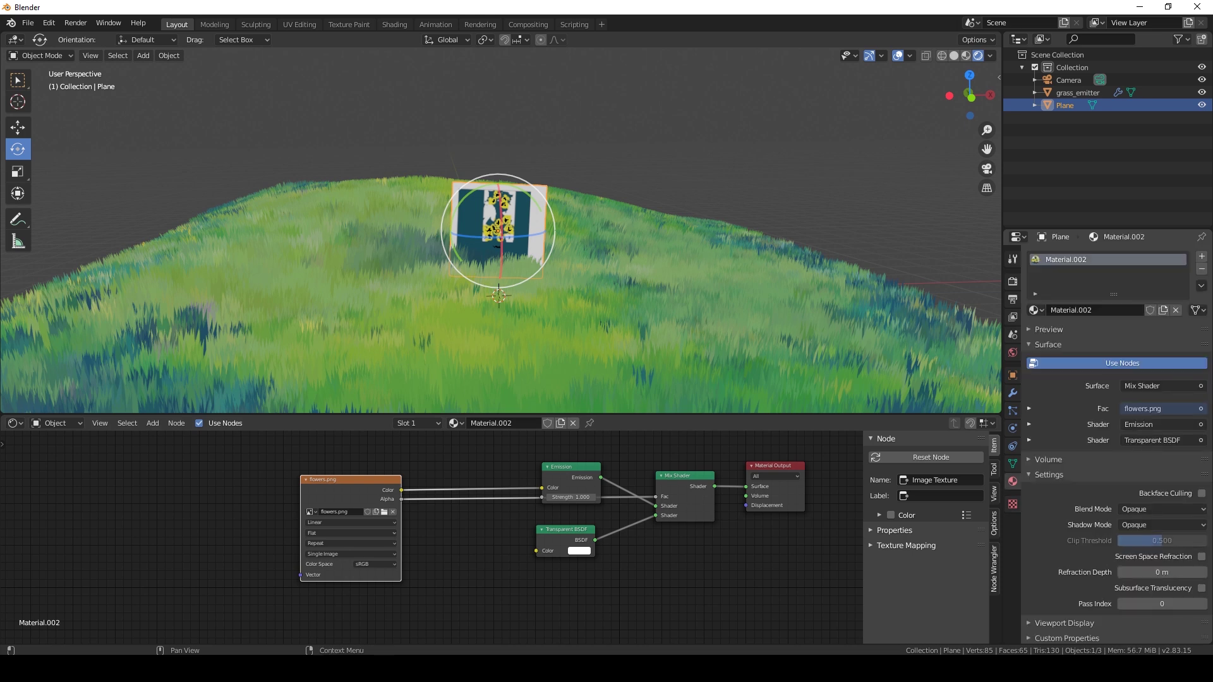
scroll(1116, 454, "down", 2)
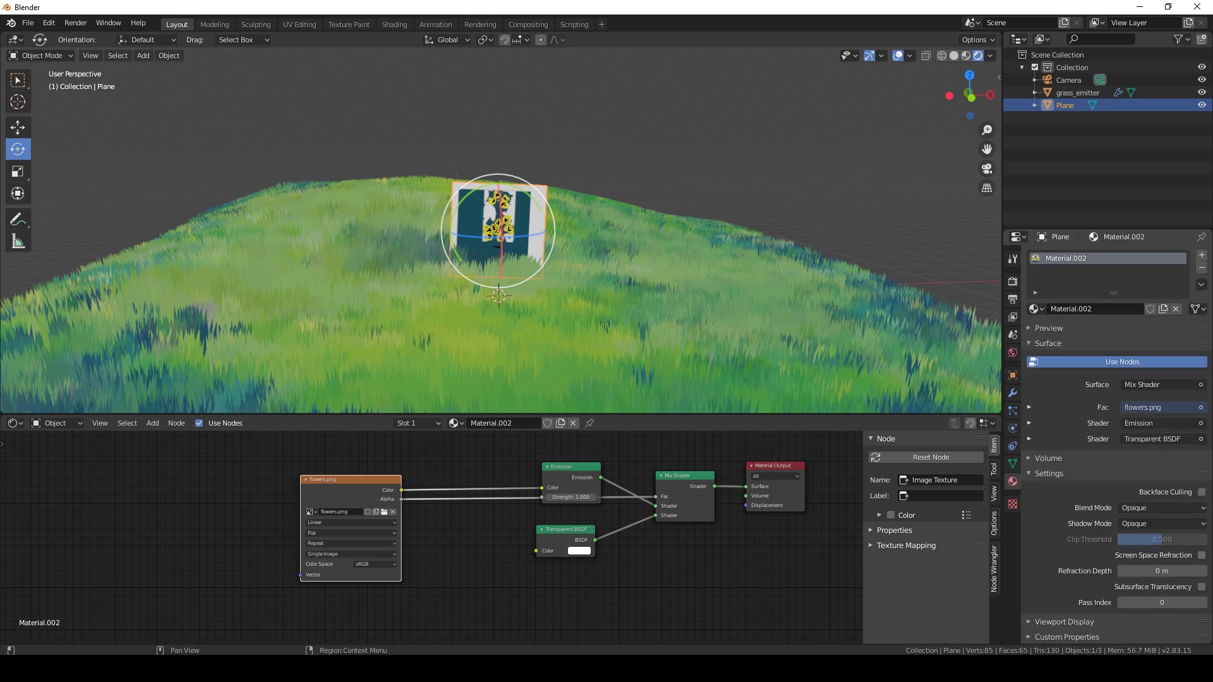
left_click(1156, 508)
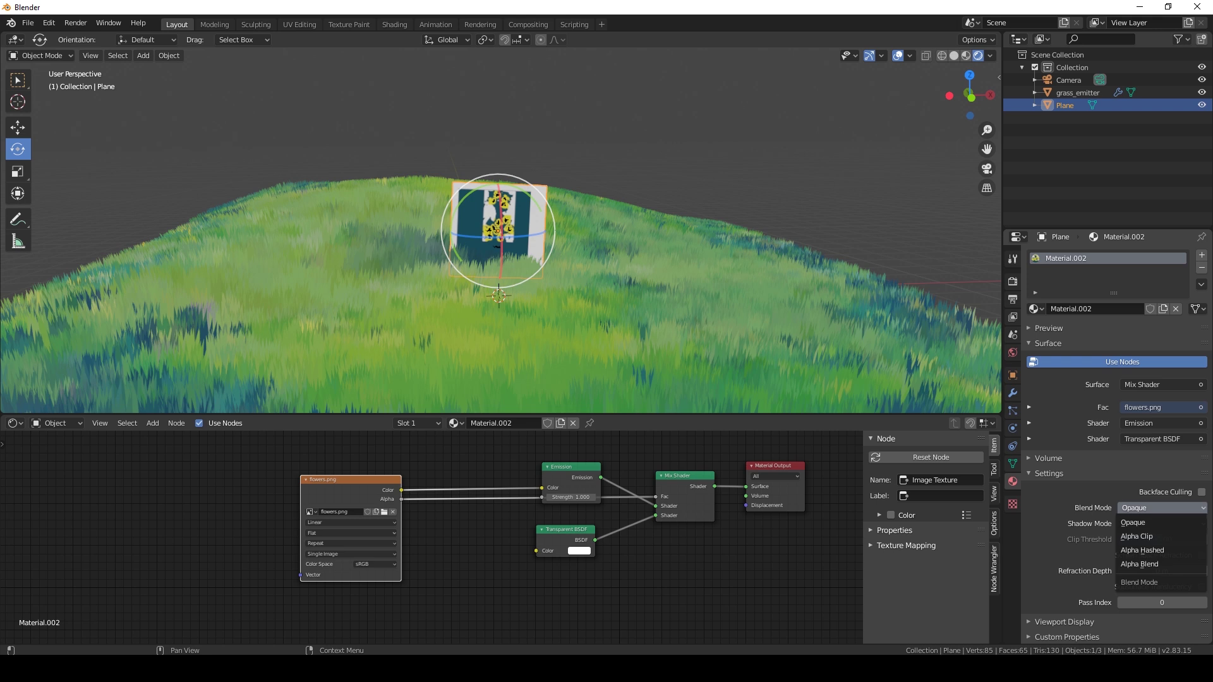
key("Escape")
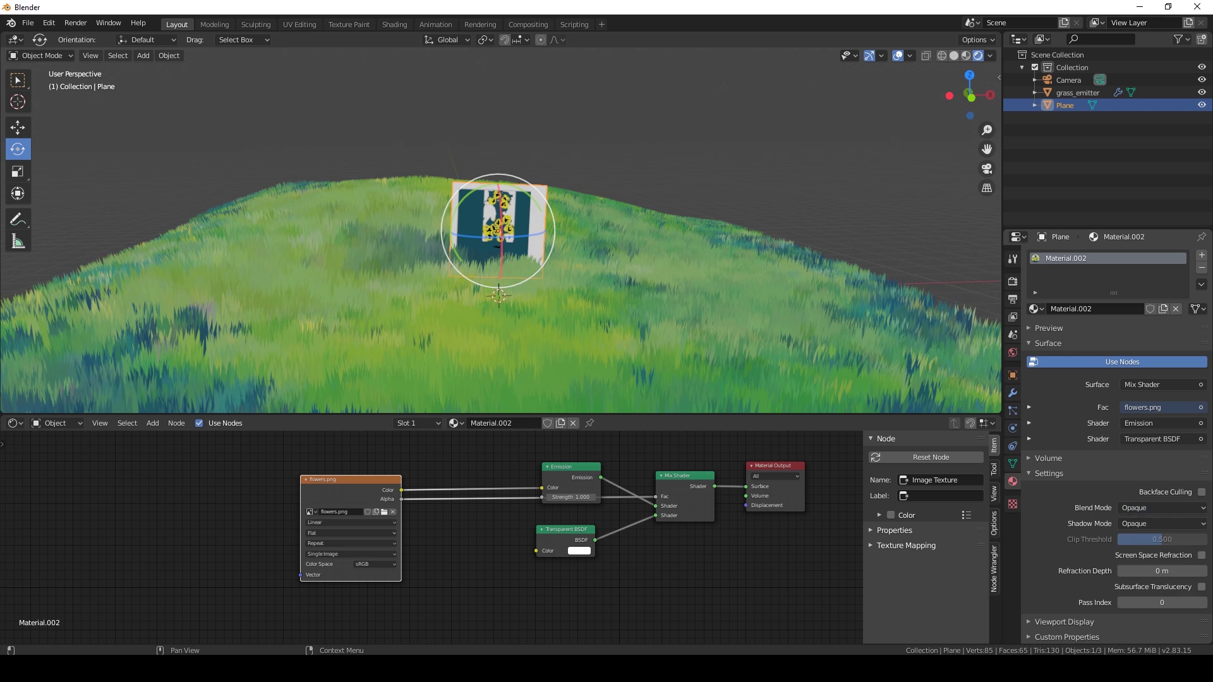
left_click(1156, 508)
left_click(1161, 536)
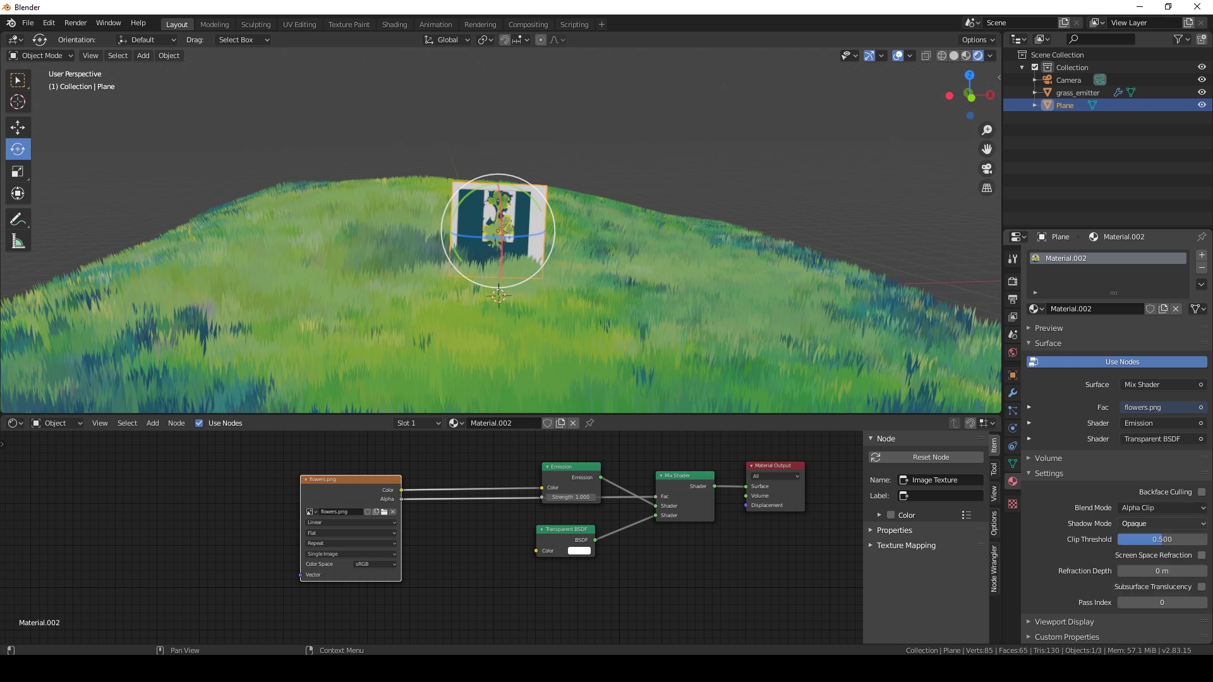
left_click(1162, 524)
left_click(1161, 566)
Insert an Invert node between the flowers image's Alpha and the Mix Shader's Fac
left_click_drag(350, 480, 315, 485)
key("shift+a")
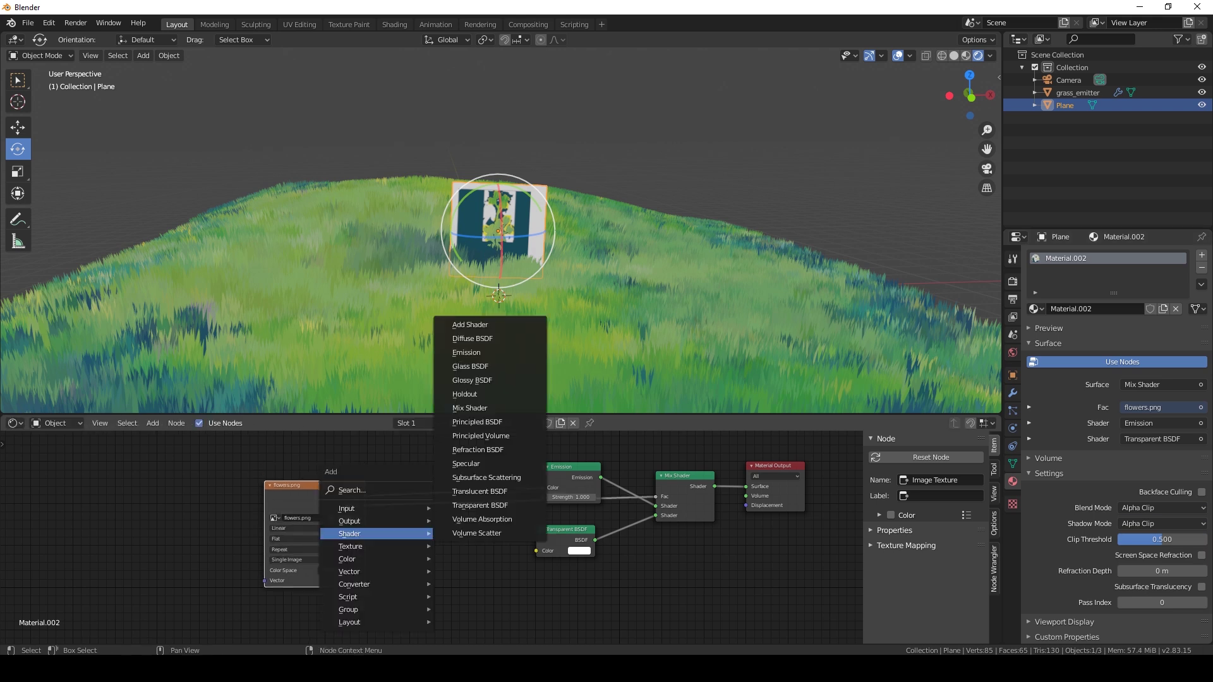
mouse_move(366, 559)
left_click(461, 516)
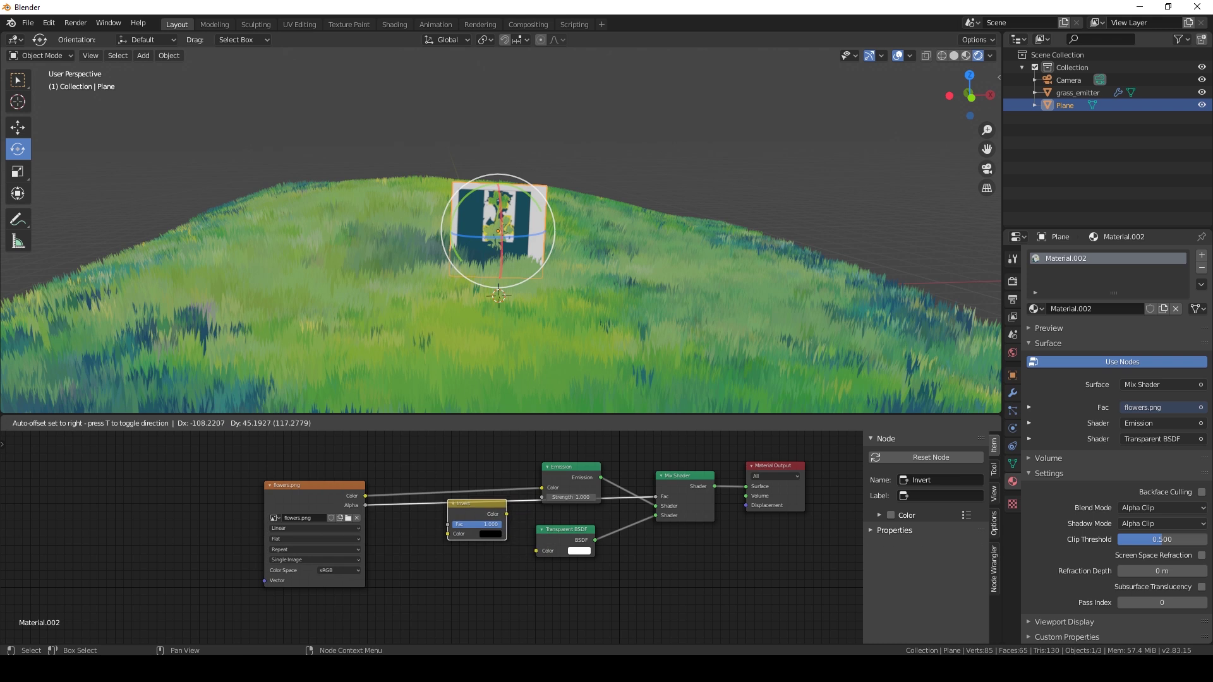
left_click(475, 519)
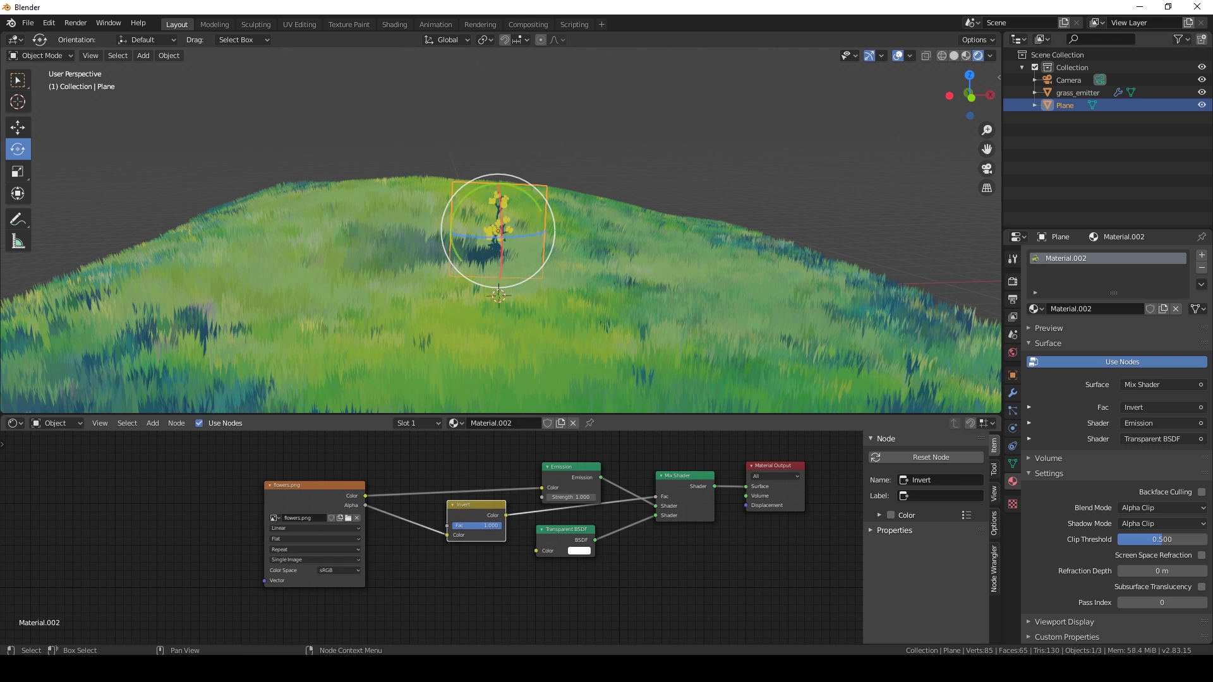
Move the flower plane along the Y axis toward the far side of the hill and check its placement
middle_click_drag(341, 305, 352, 239)
scroll(355, 325, "up", 4)
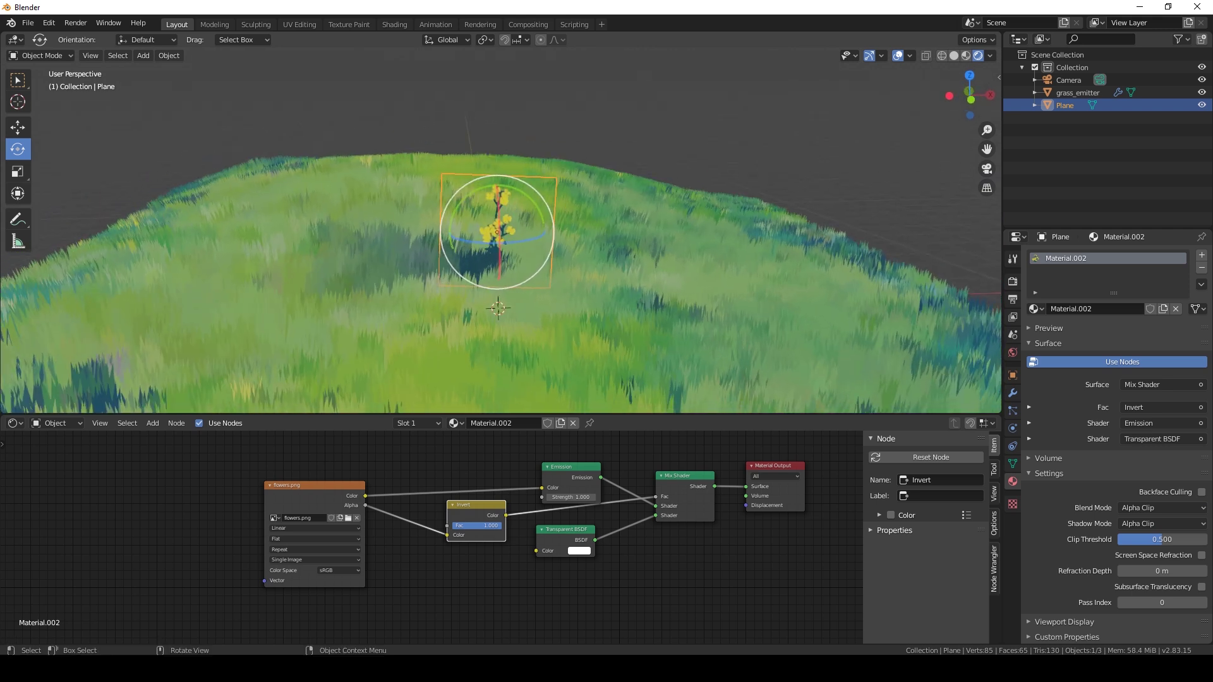
left_click(18, 128)
middle_click_drag(166, 305, 273, 344)
left_click_drag(465, 225, 372, 206)
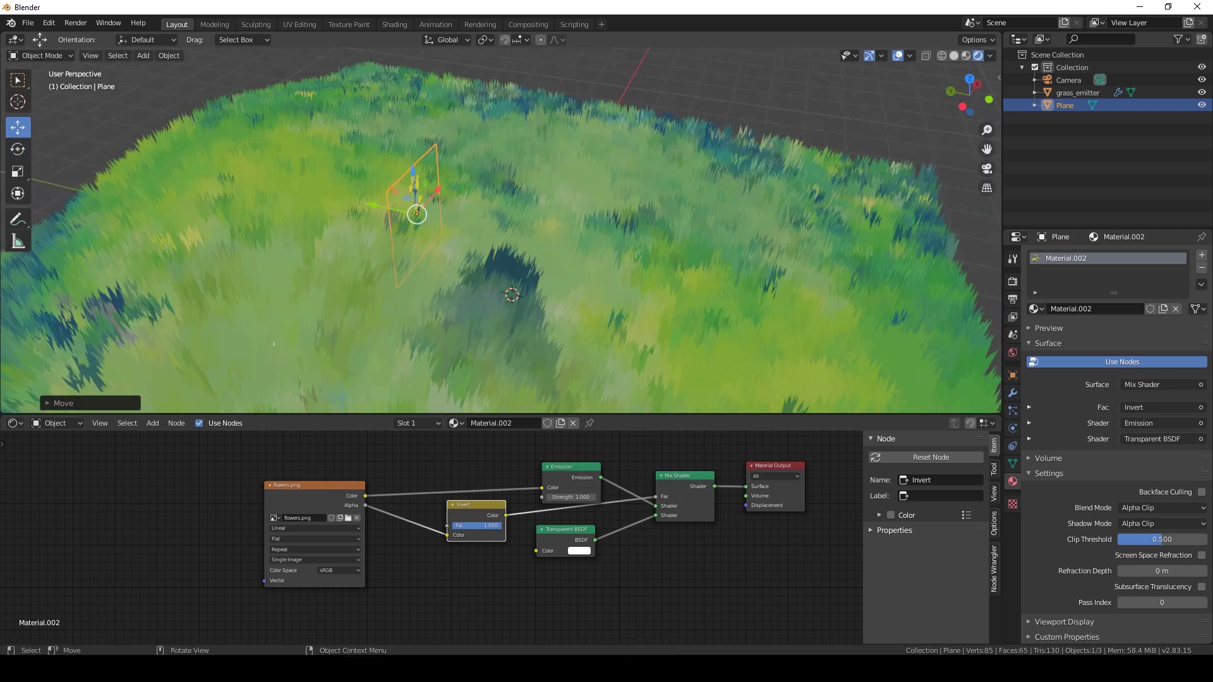
middle_click_drag(515, 305, 409, 266)
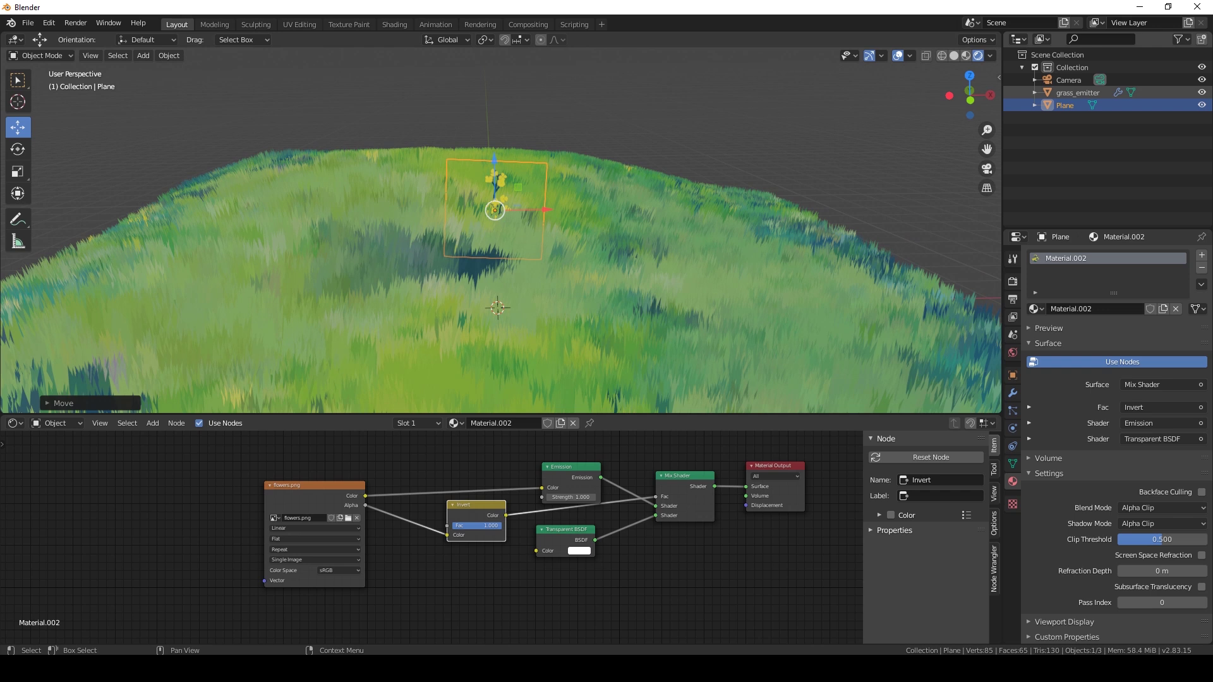
Render the grass emitter's second particle system as Object, using the flower plane as the Instance Object
left_click(1078, 93)
left_click(1013, 410)
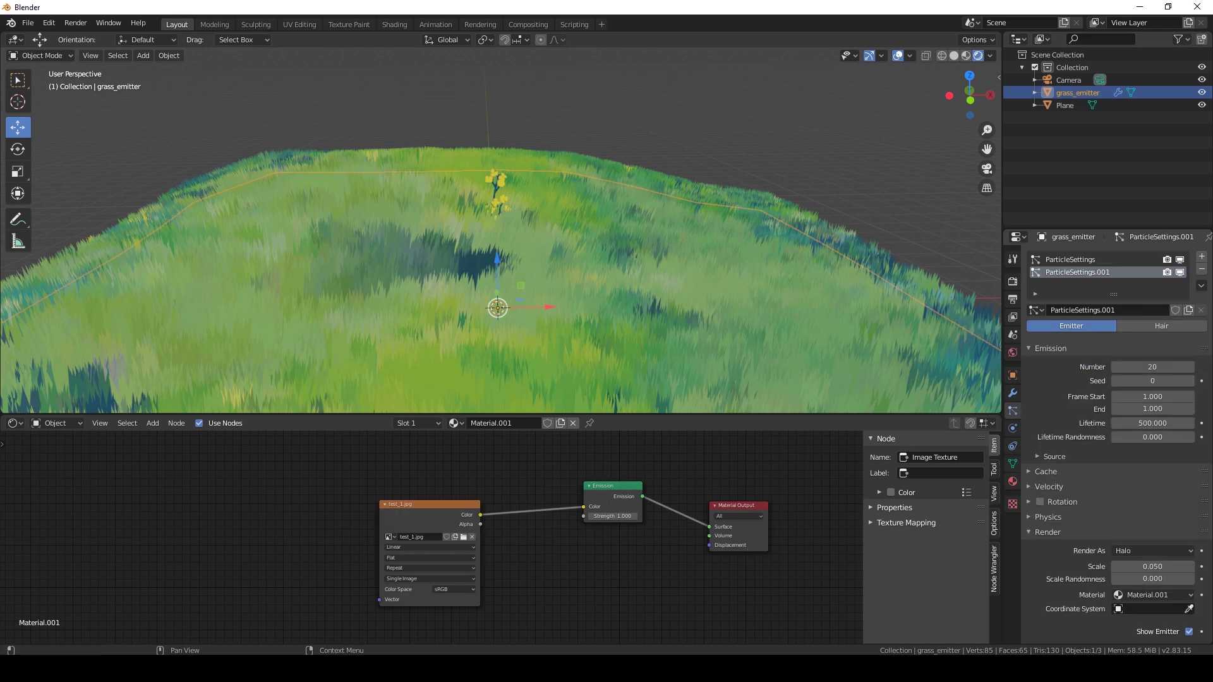
scroll(1114, 442, "down", 5)
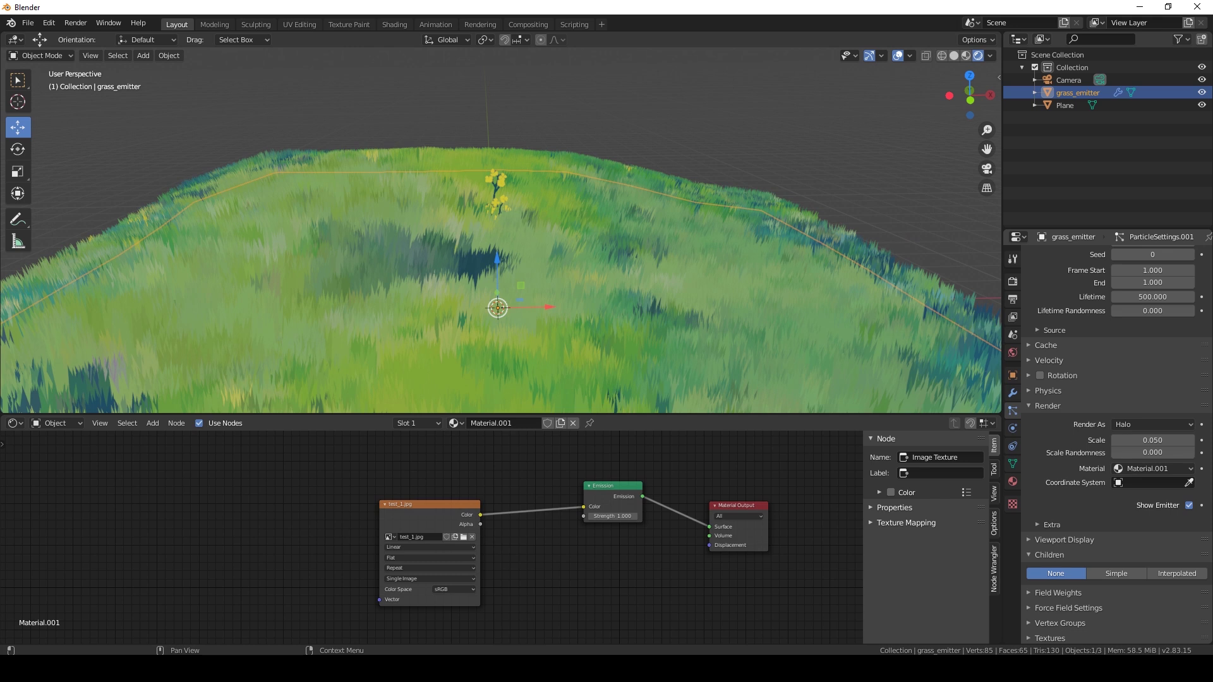
left_click(1153, 424)
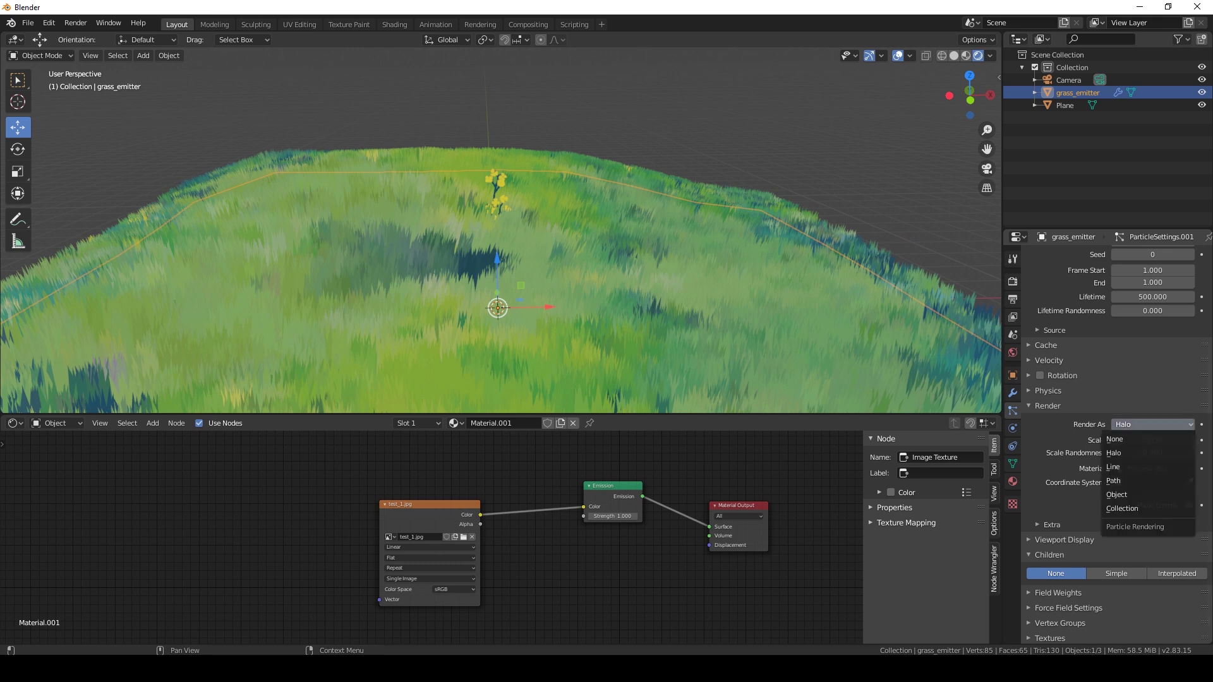
left_click(1116, 494)
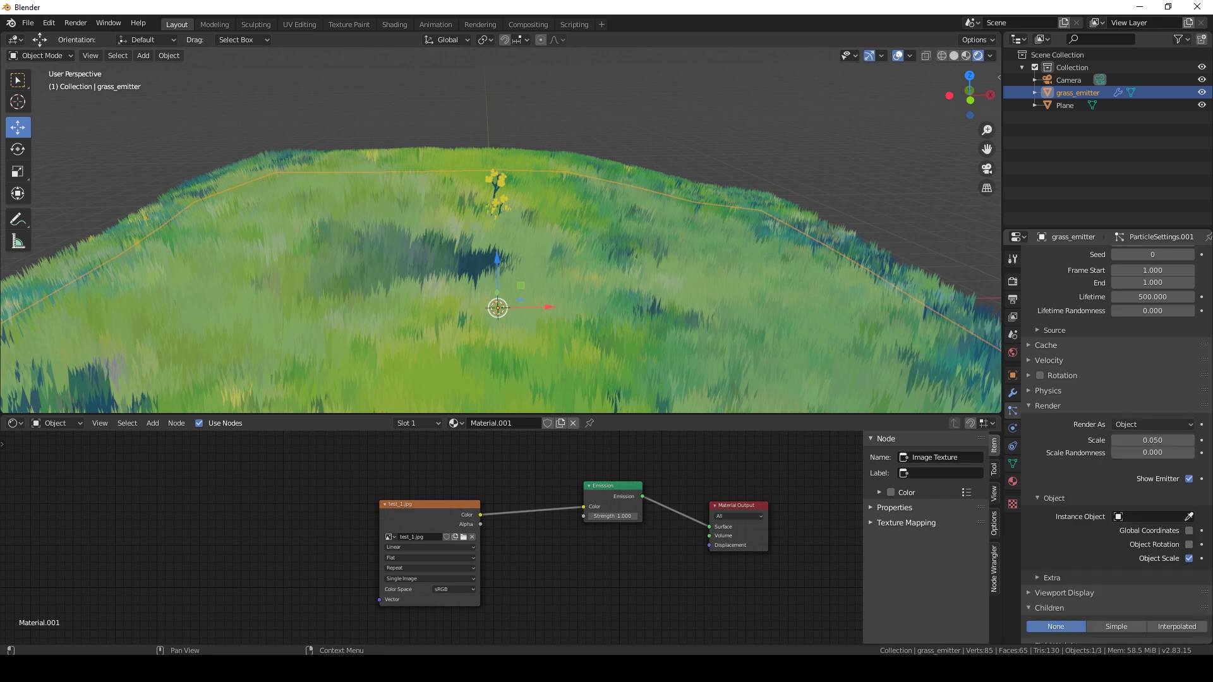
left_click(1189, 517)
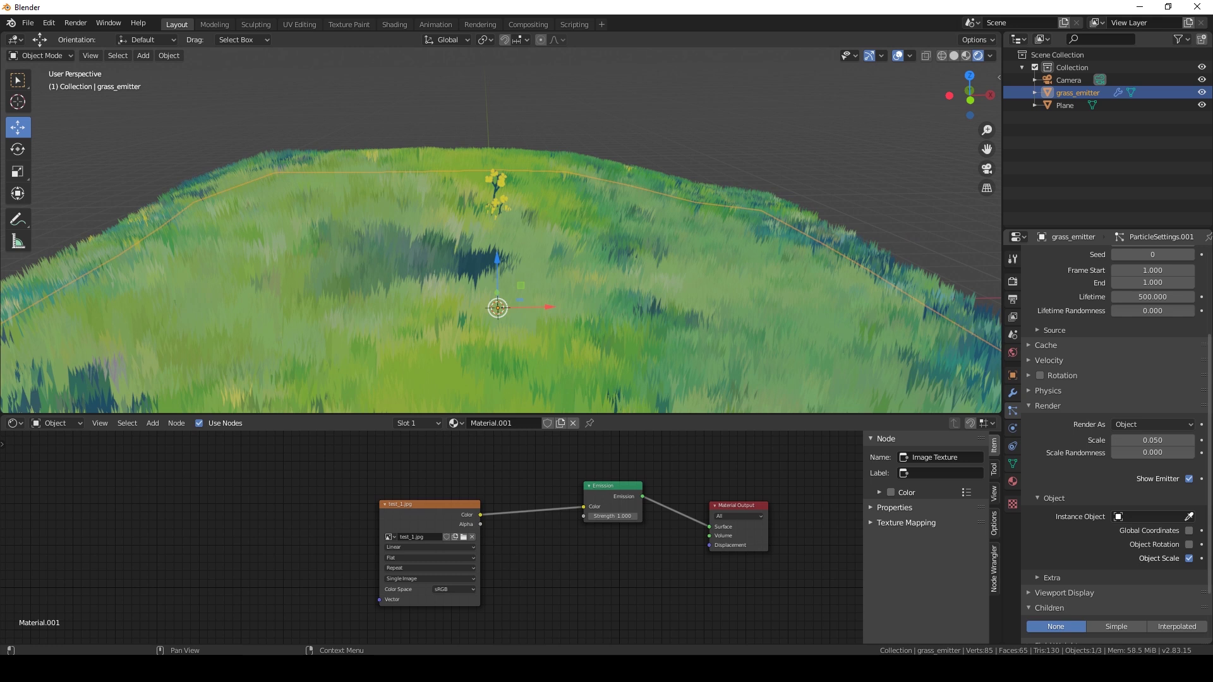
left_click(497, 180)
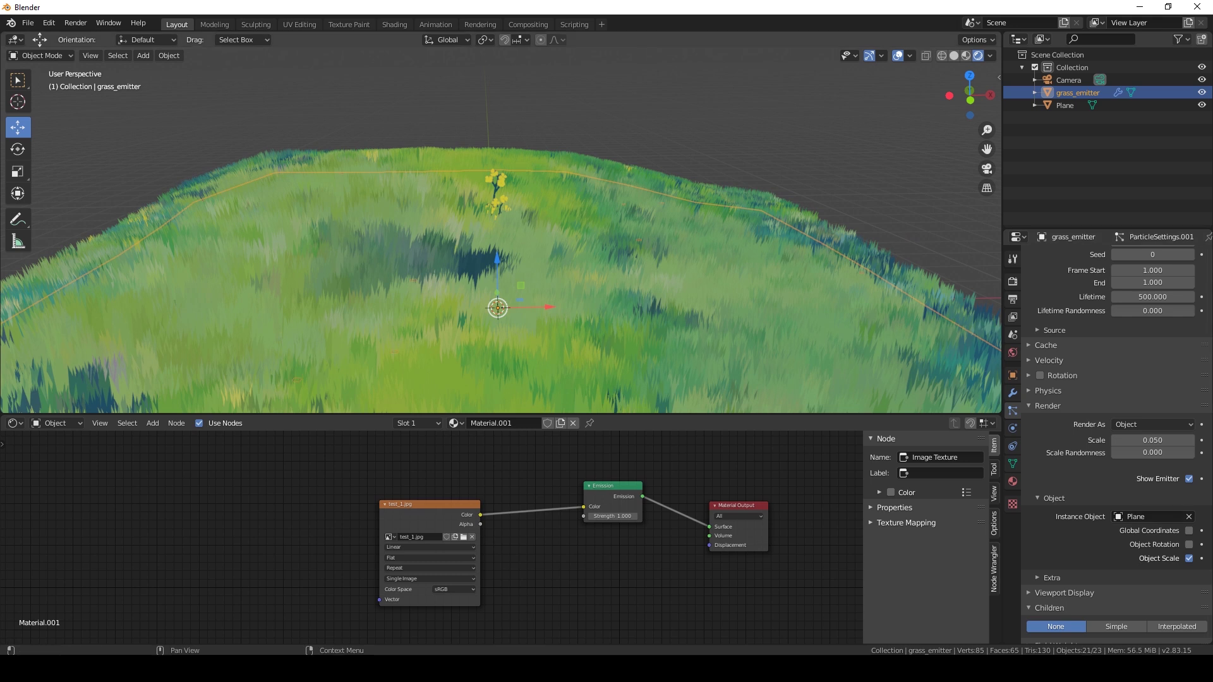
Rename the flower image plane to "flower"
middle_click_drag(505, 278, 500, 274)
double_click(1065, 105)
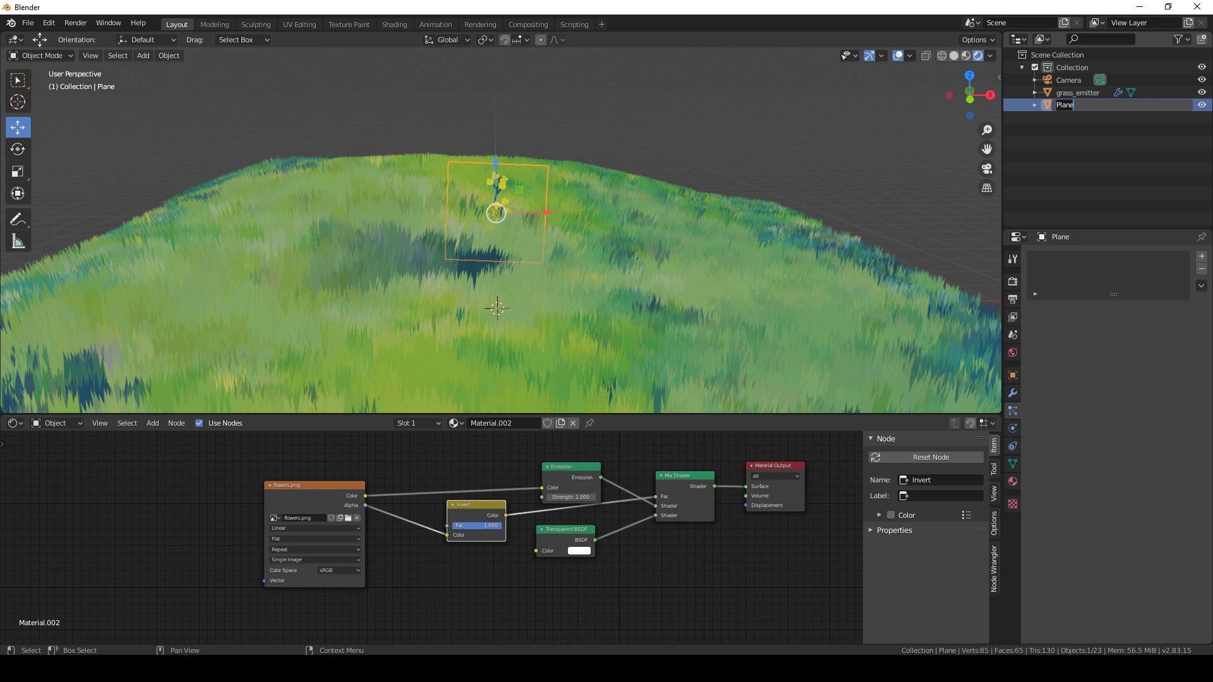
key("Return")
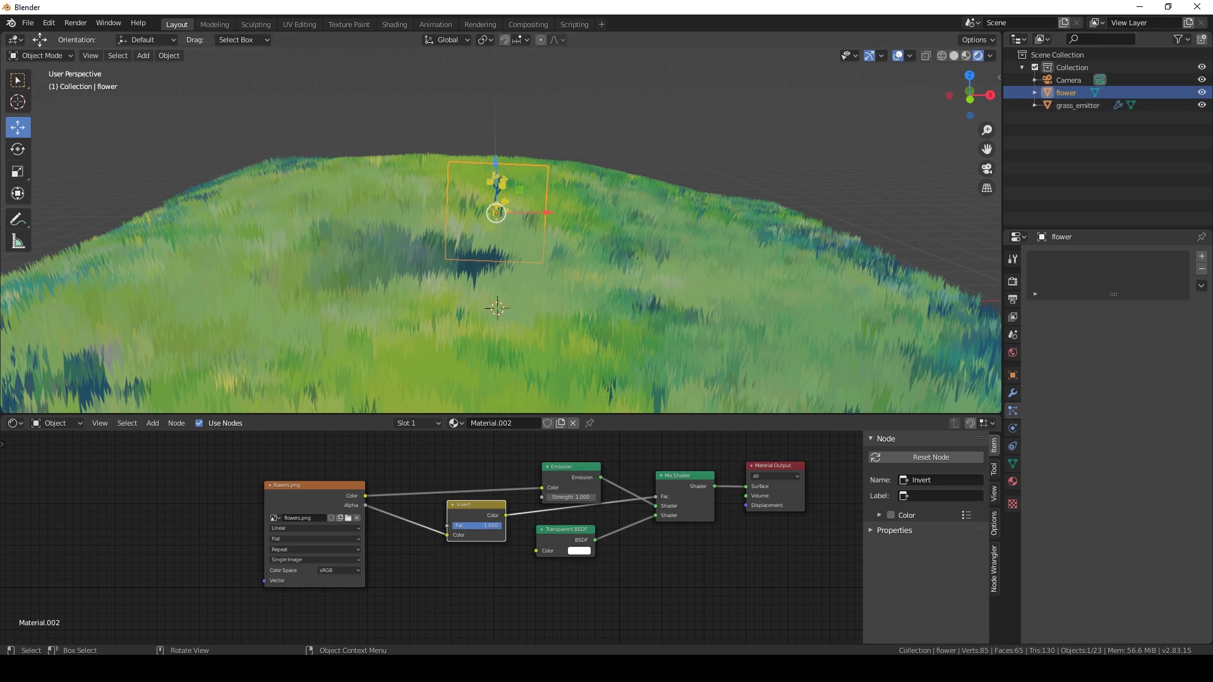
Set the Gravity field weight of the grass emitter's second particle system to 0
left_click(1076, 106)
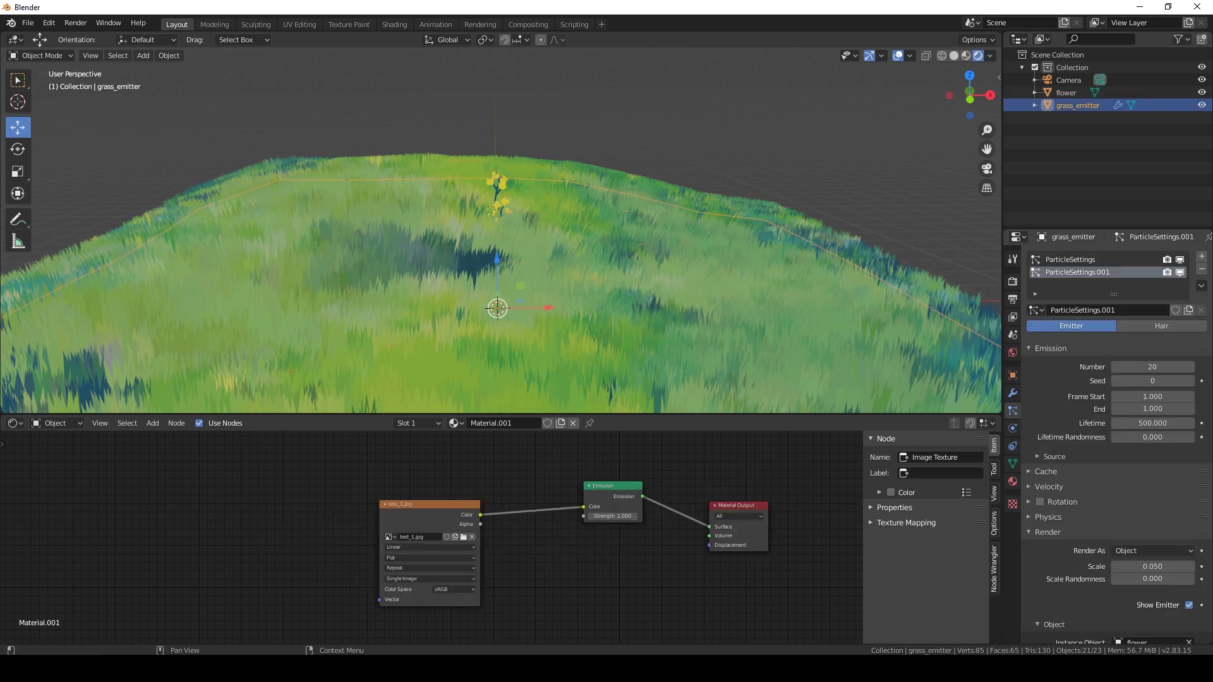
scroll(1114, 442, "down", 6)
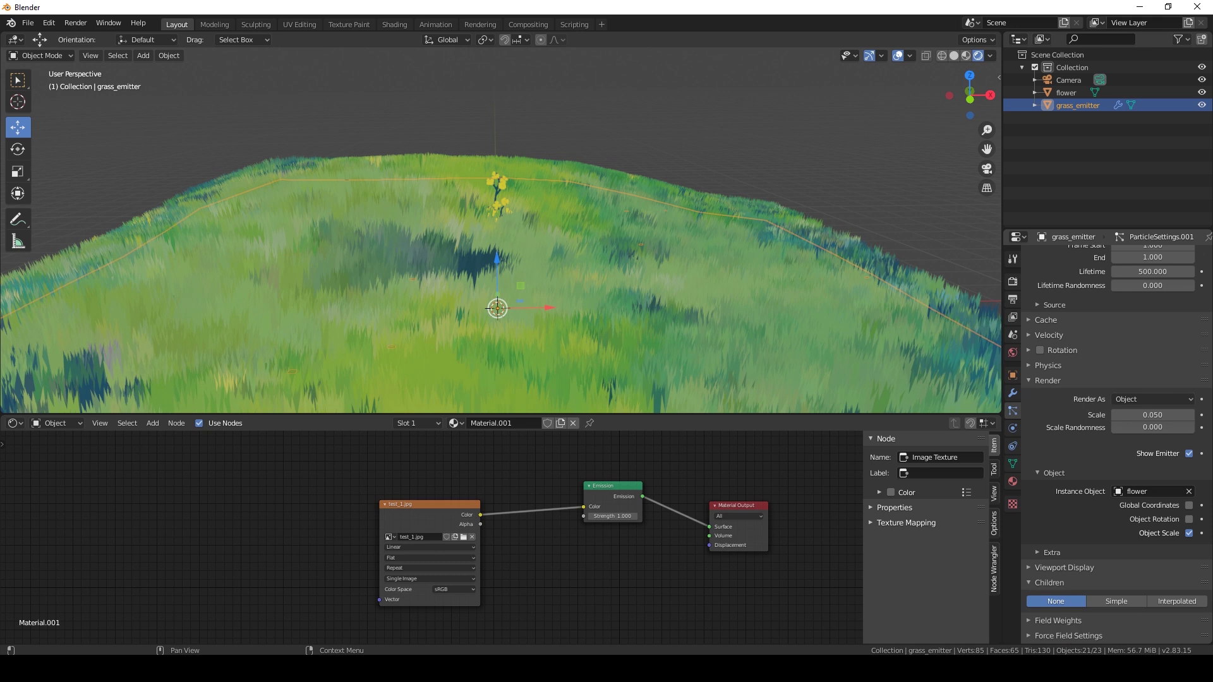
scroll(1115, 442, "down", 2)
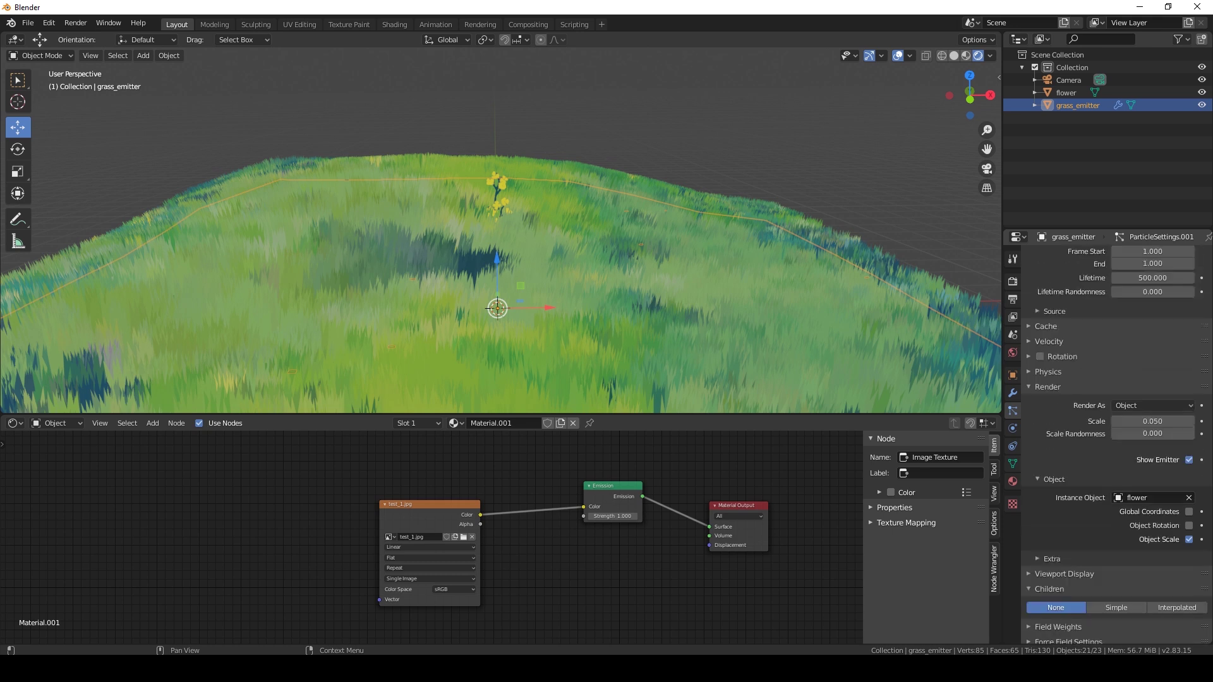
scroll(1115, 442, "up", 2)
left_click(1049, 372)
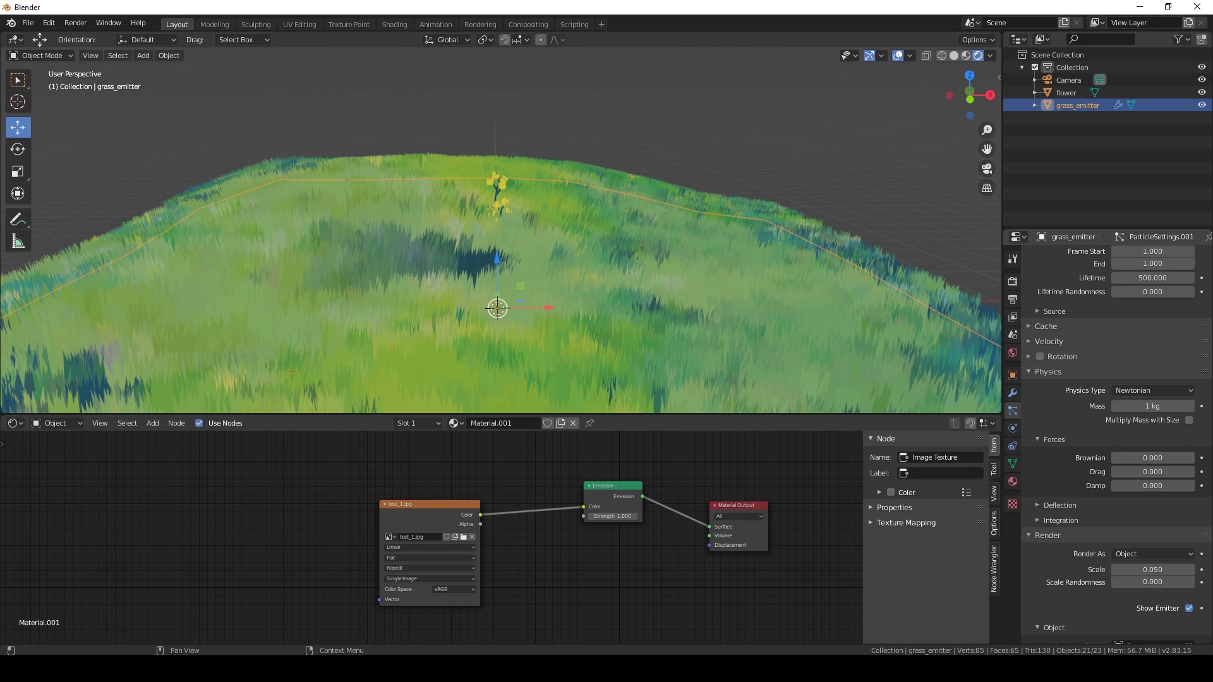
left_click(1039, 371)
scroll(1039, 371, "down", 2)
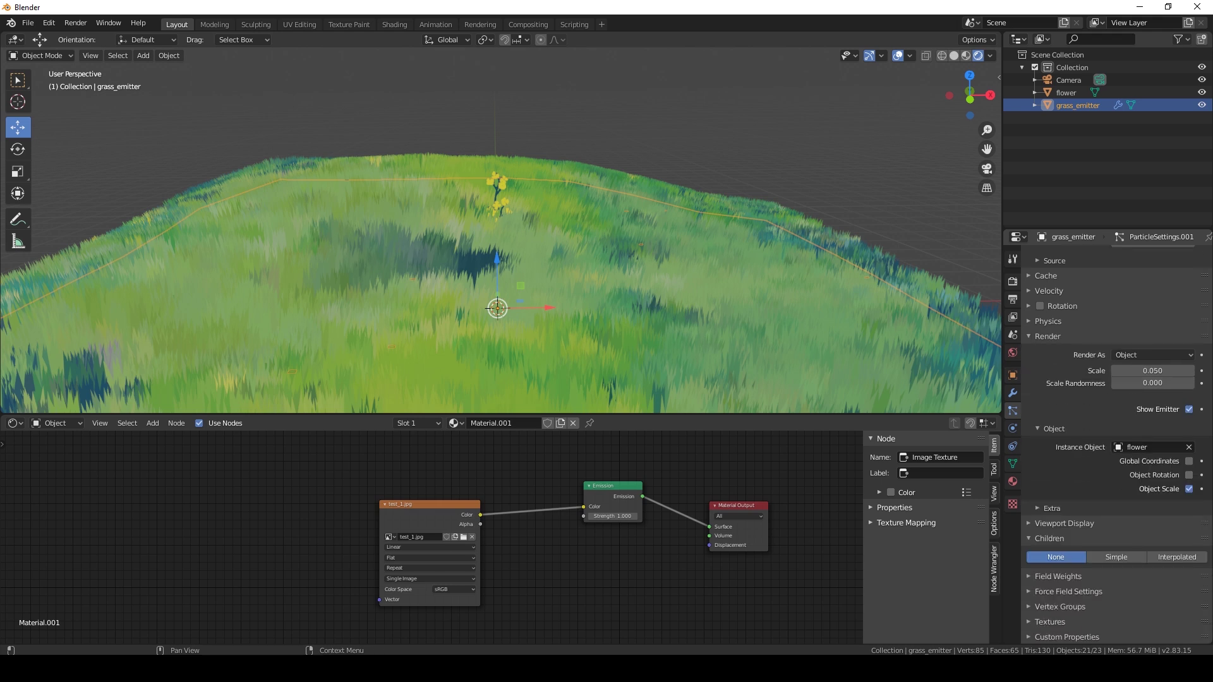
left_click(1048, 576)
scroll(1049, 576, "down", 6)
left_click_drag(1187, 459, 1096, 459)
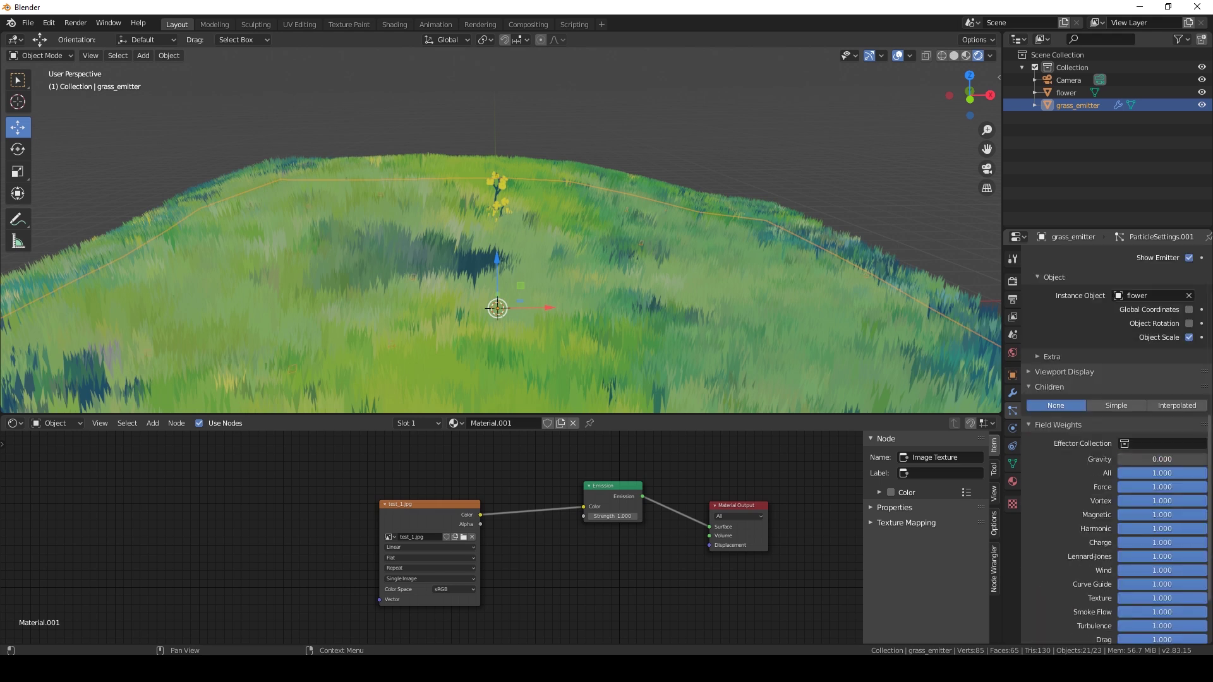
Set the Normal velocity of the flower particles to 0 m/s
scroll(1114, 442, "up", 8)
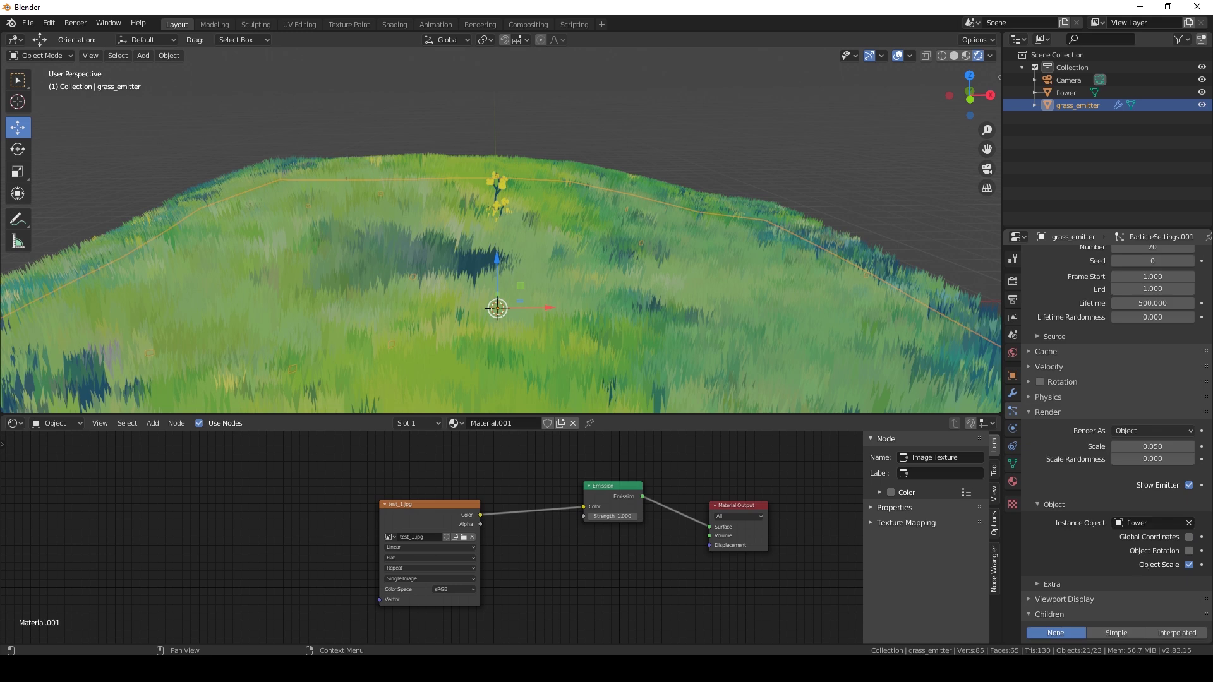
left_click(1048, 367)
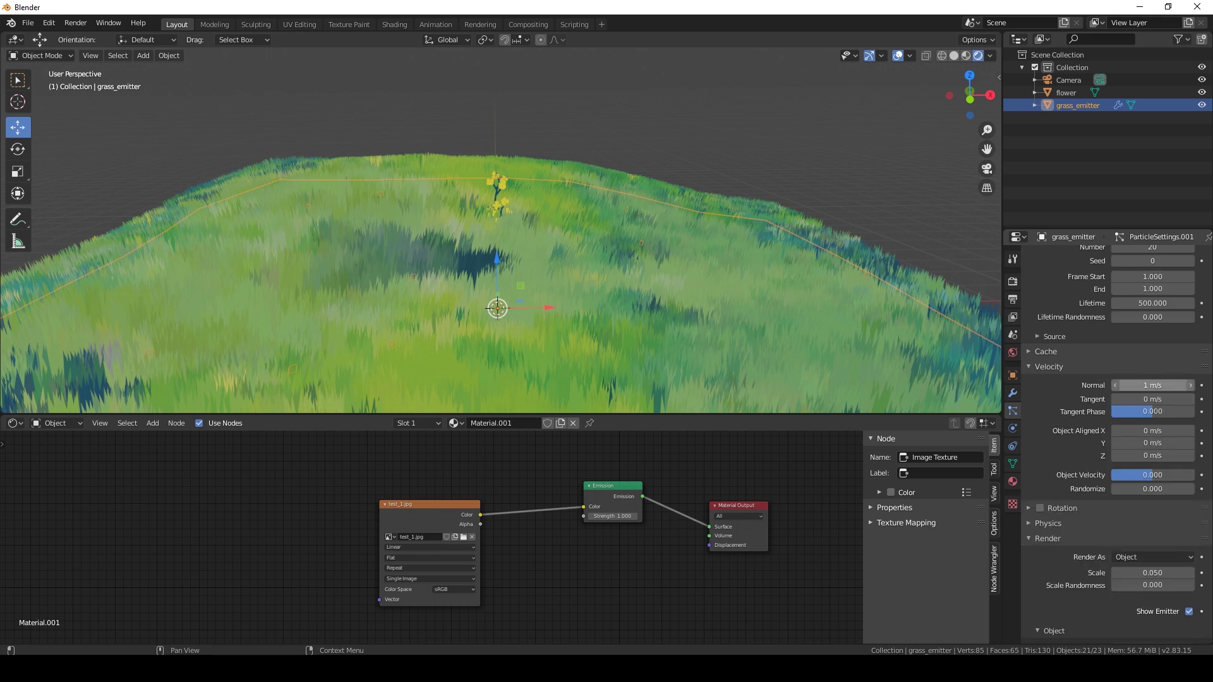
left_click(1153, 385)
type("0")
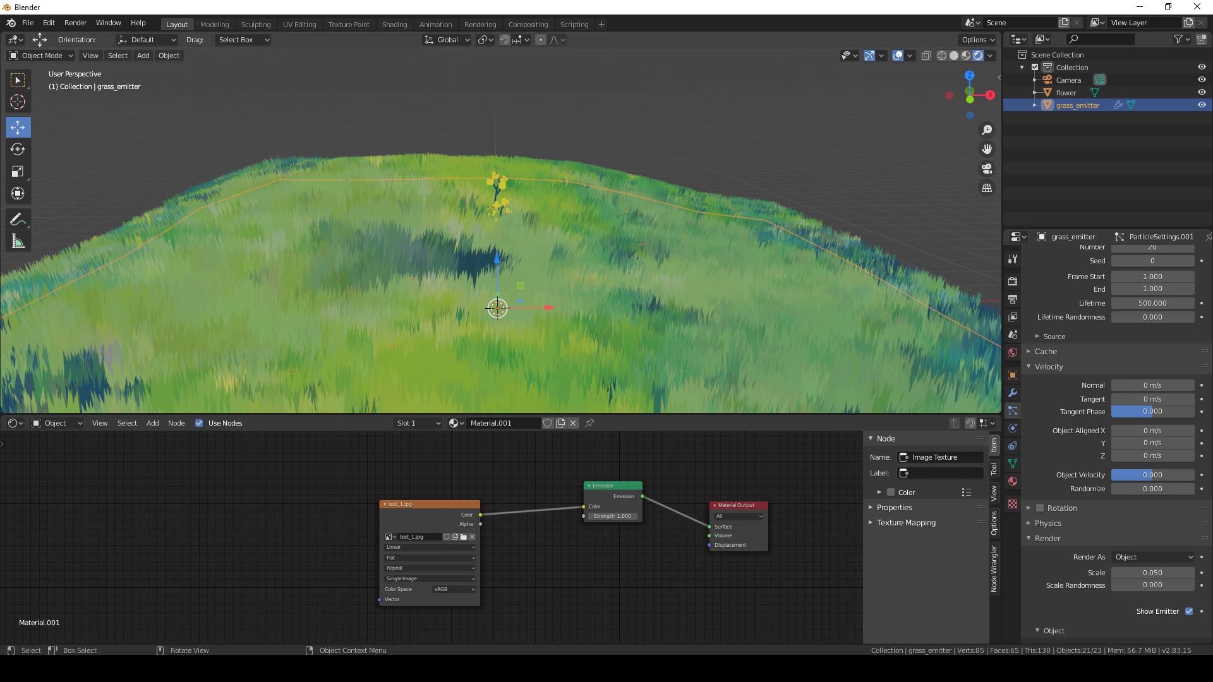
Set the flower particles' render Scale to 1.000 and enable Global Coordinates and Object Rotation for the instance object
scroll(1116, 442, "down", 4)
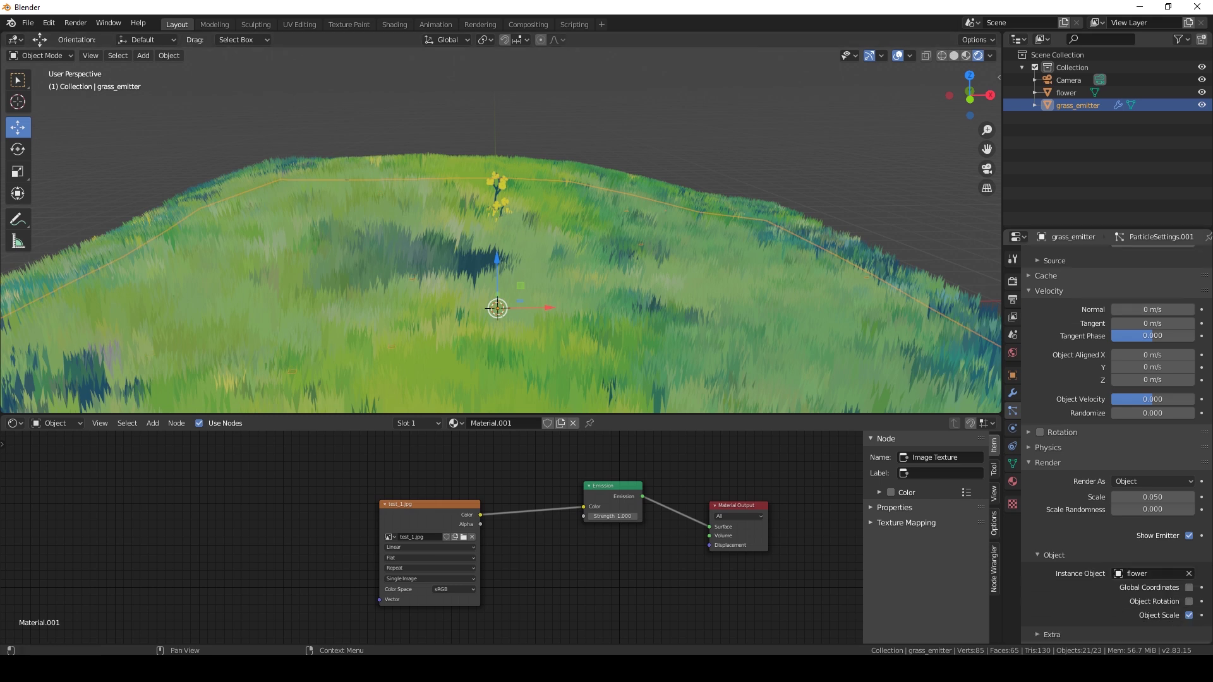
left_click(1153, 472)
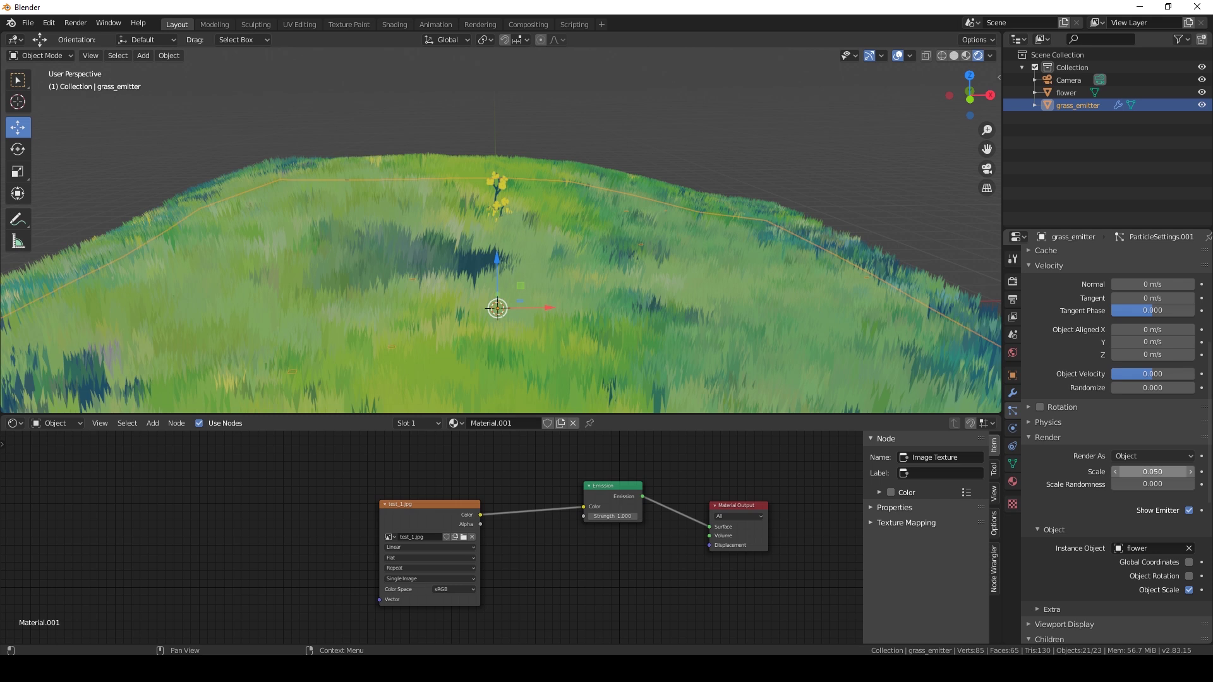
type("0.051")
key("Return")
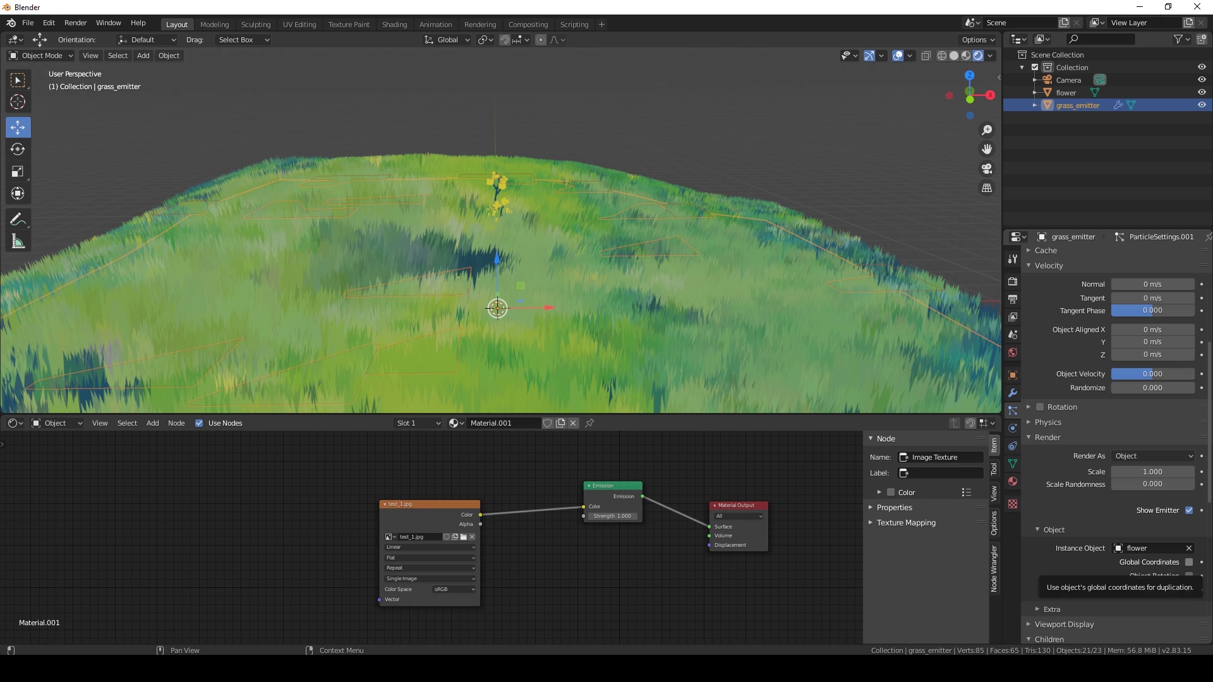
left_click(1189, 576)
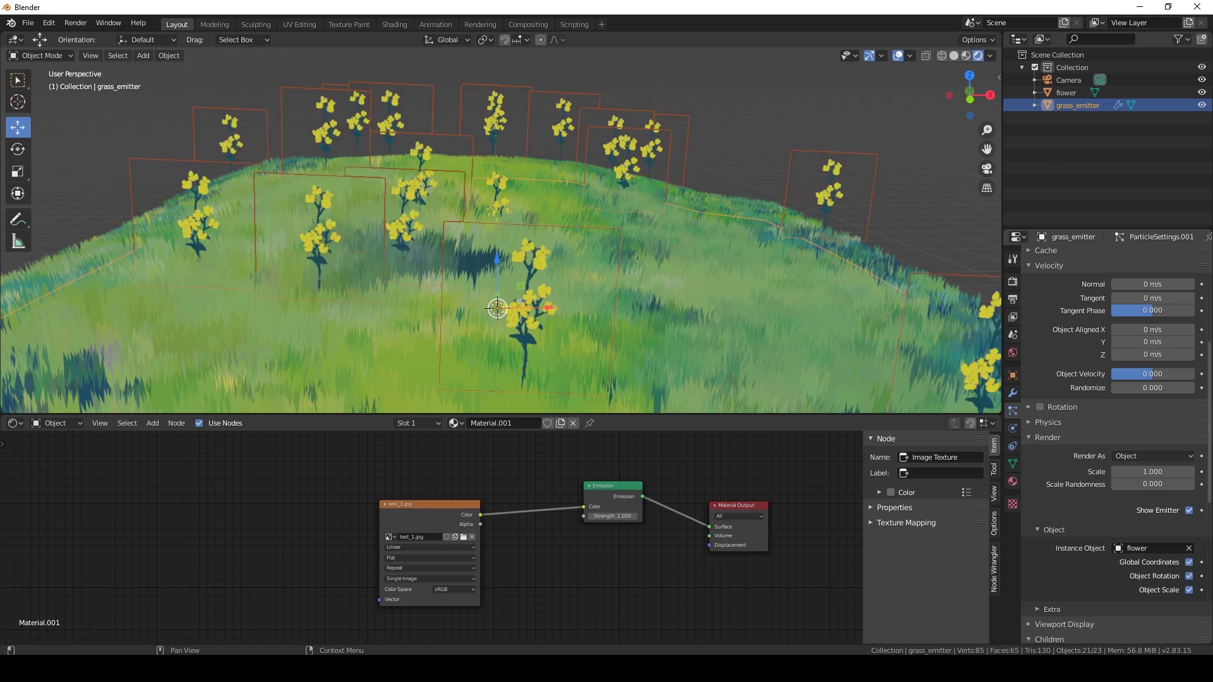
Move the flower plane slightly down along the Z axis to sink the scattered stems into the grass
middle_click_drag(499, 253, 540, 253)
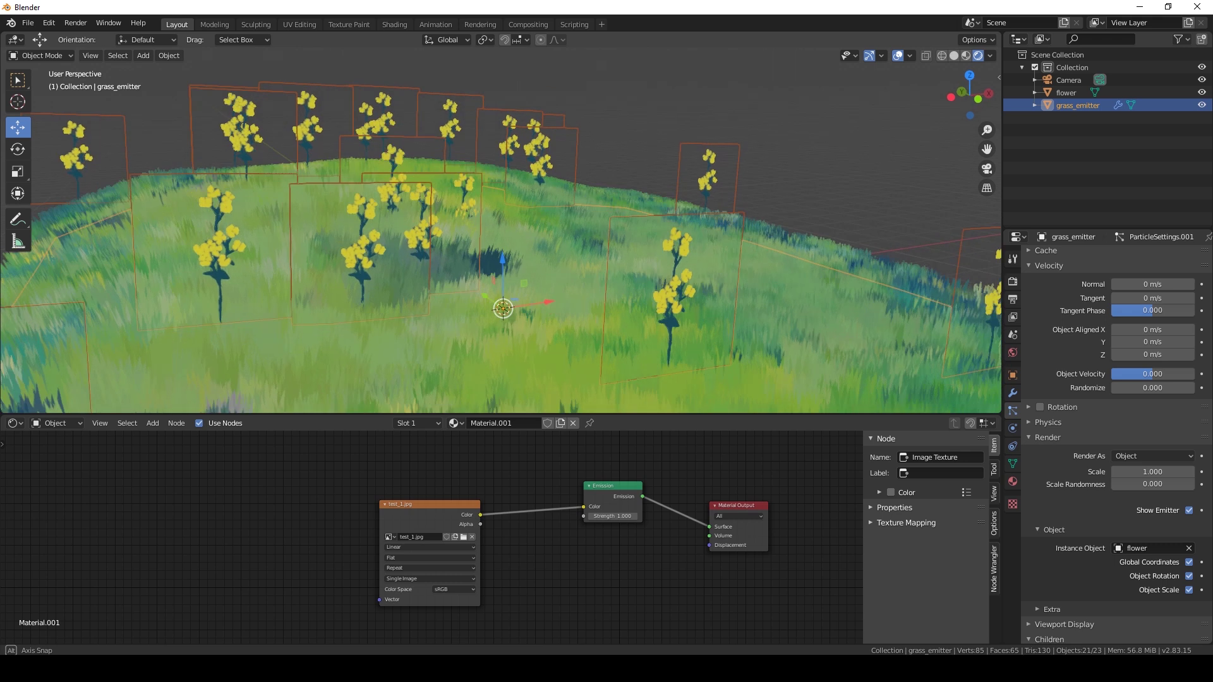
middle_click_drag(455, 290, 436, 303)
left_click(541, 189)
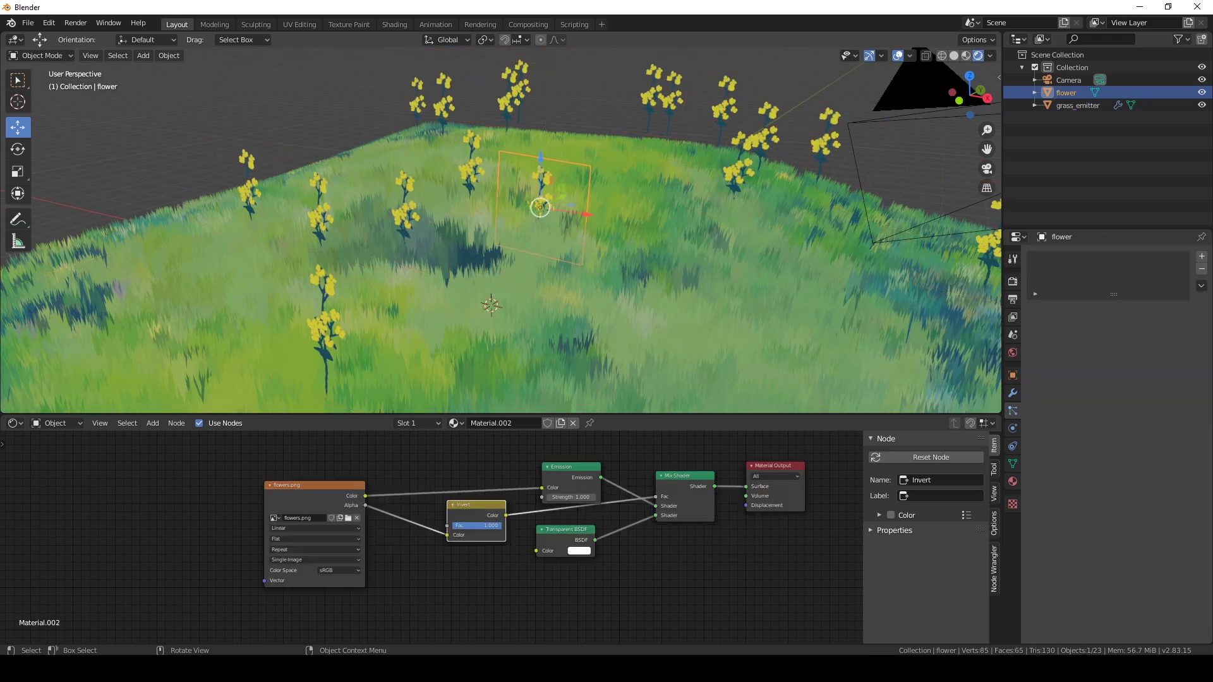
left_click_drag(540, 157, 540, 179)
Scale the flower plane down to about half its size and try a slight rotation
left_click(18, 172)
middle_click_drag(392, 265, 422, 211)
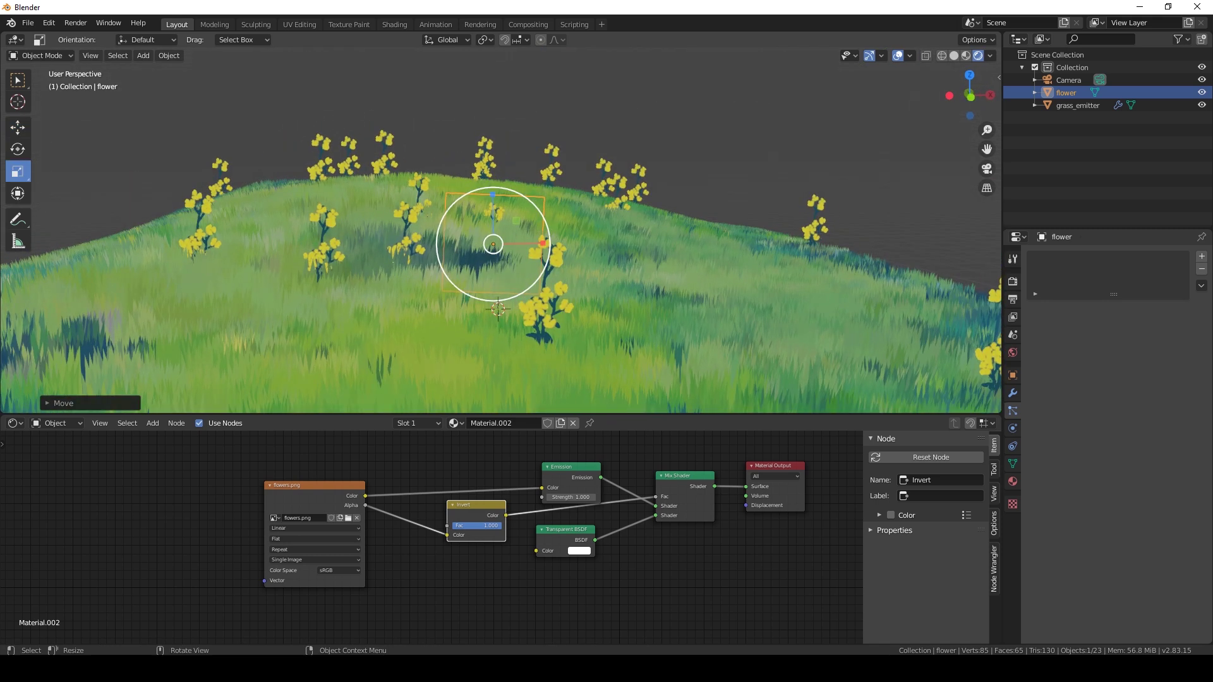
left_click_drag(522, 195, 471, 250)
left_click(17, 149)
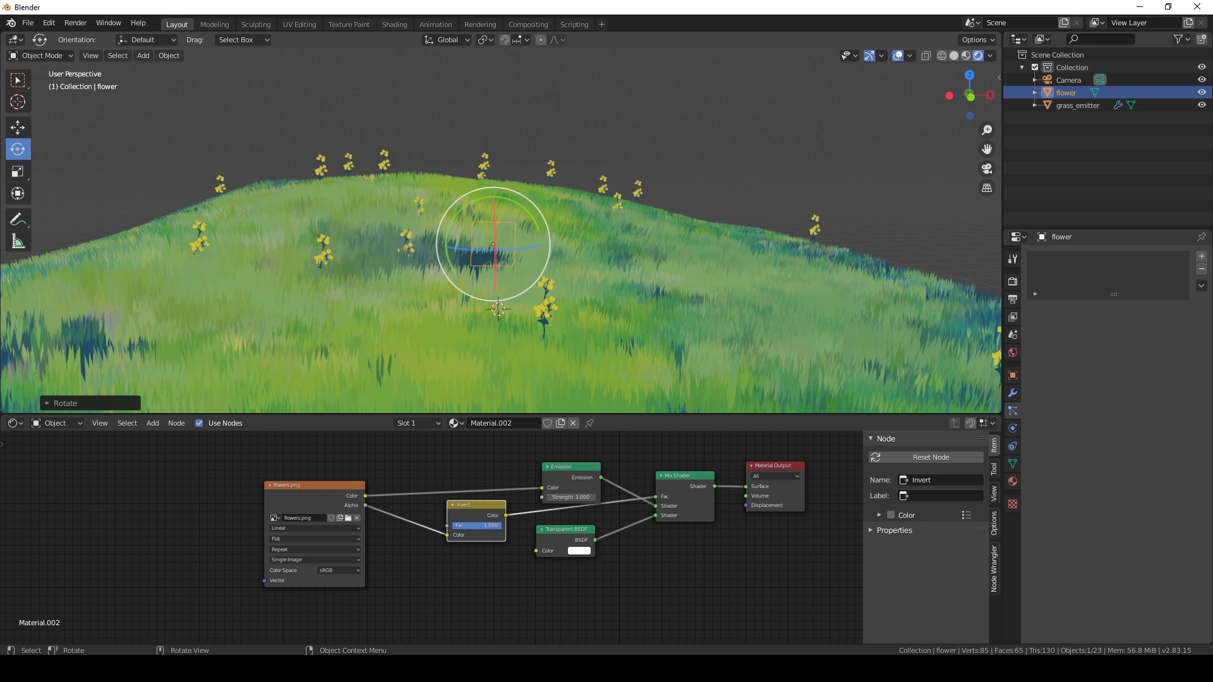
left_click(499, 117)
Lower the scaled-down flower plane a little further along the Z axis
left_click(1066, 93)
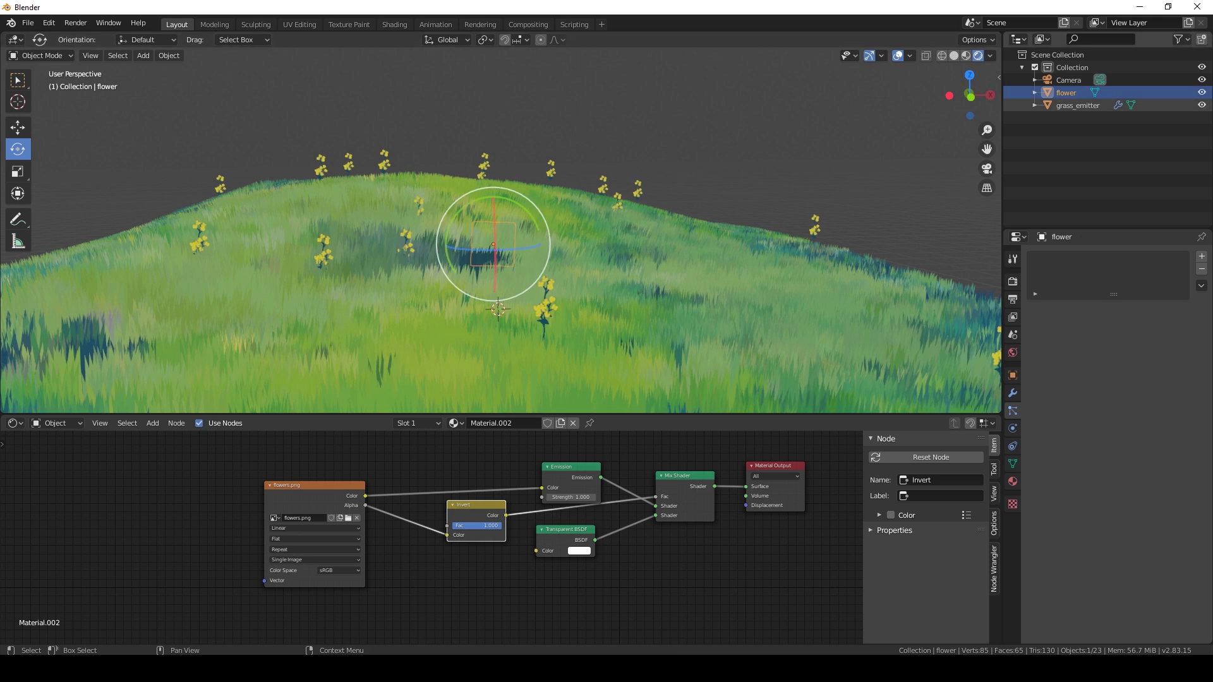
left_click(17, 127)
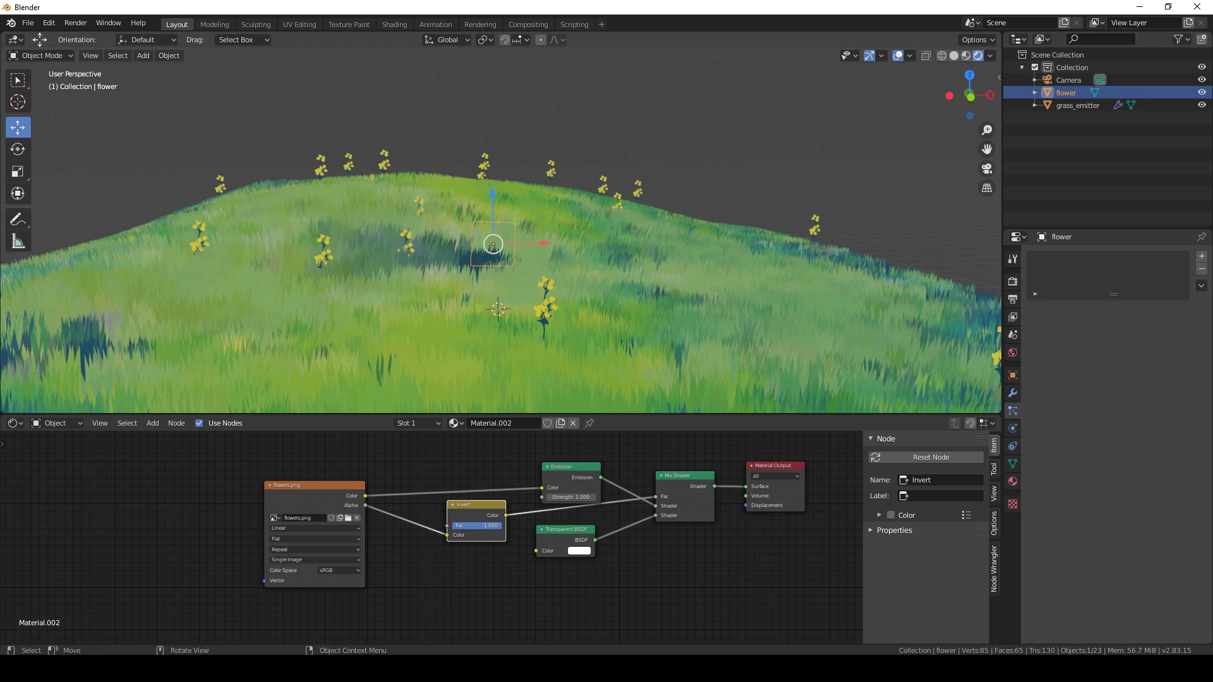
left_click_drag(493, 194, 492, 204)
middle_click_drag(493, 205, 444, 205)
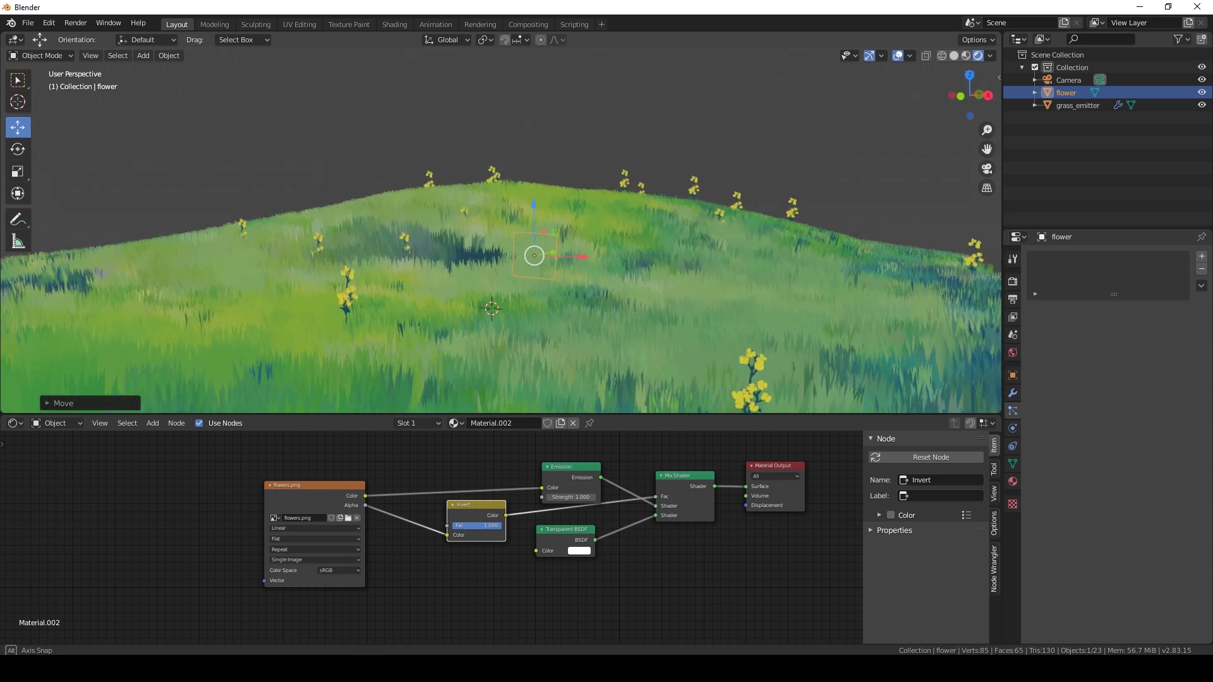
Set the Seed of the flower particle system to 39, deselect everything and check the distribution over the hill
left_click(1078, 105)
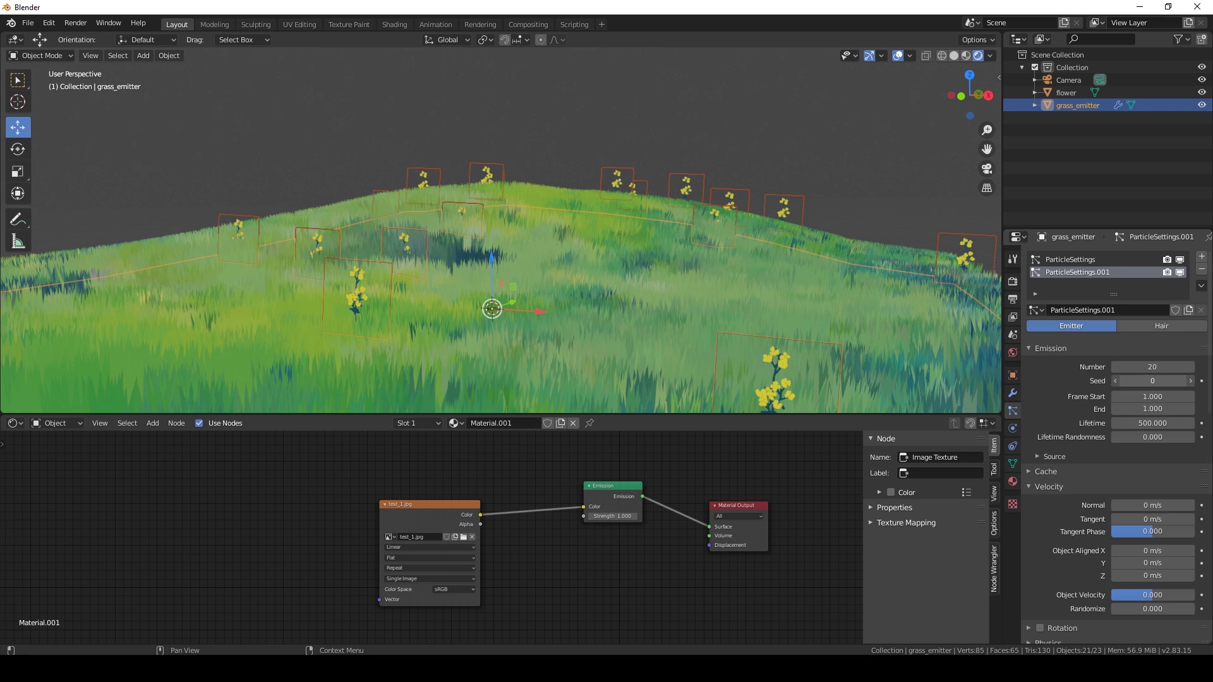
left_click_drag(1152, 381, 1212, 381)
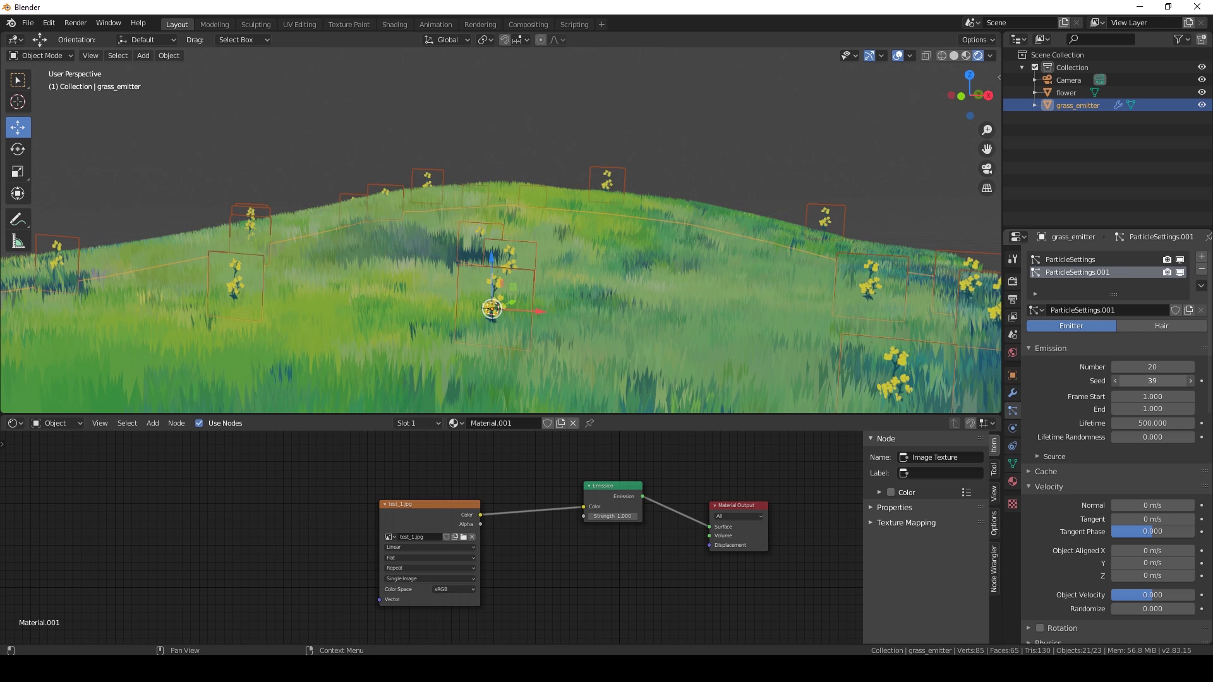
key("alt+a")
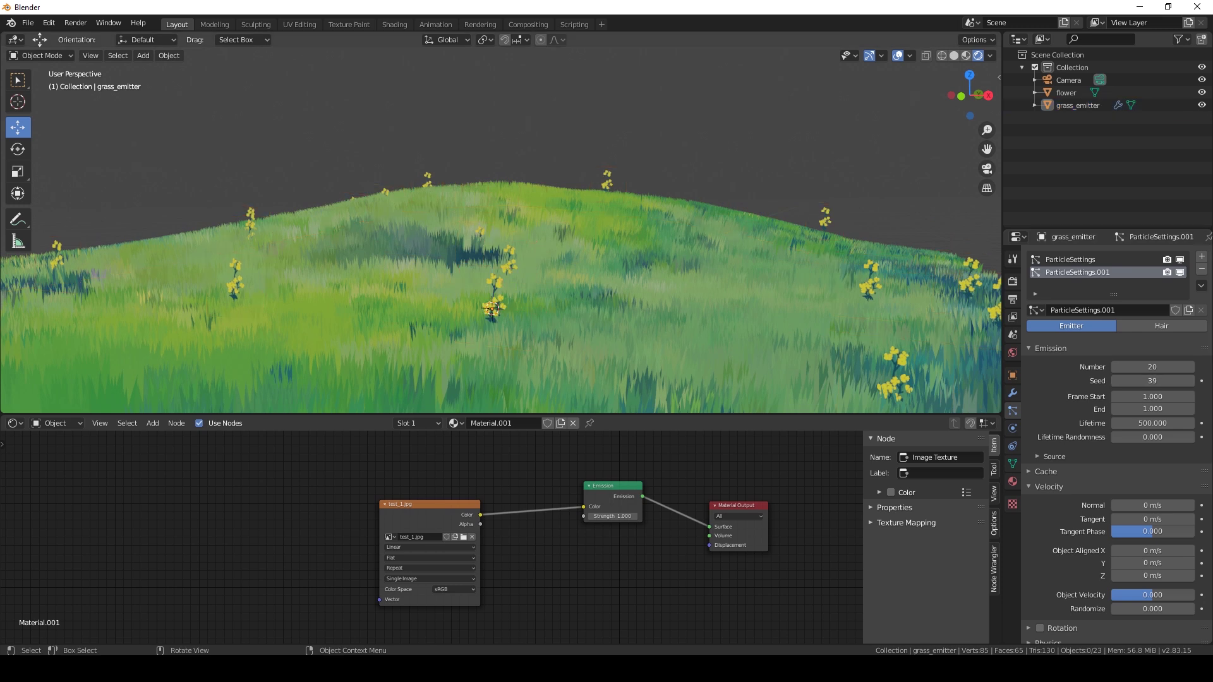
mouse_move(492, 252)
middle_mouse_down()
mouse_move(530, 259)
mouse_move(486, 265)
mouse_move(509, 270)
middle_mouse_up()
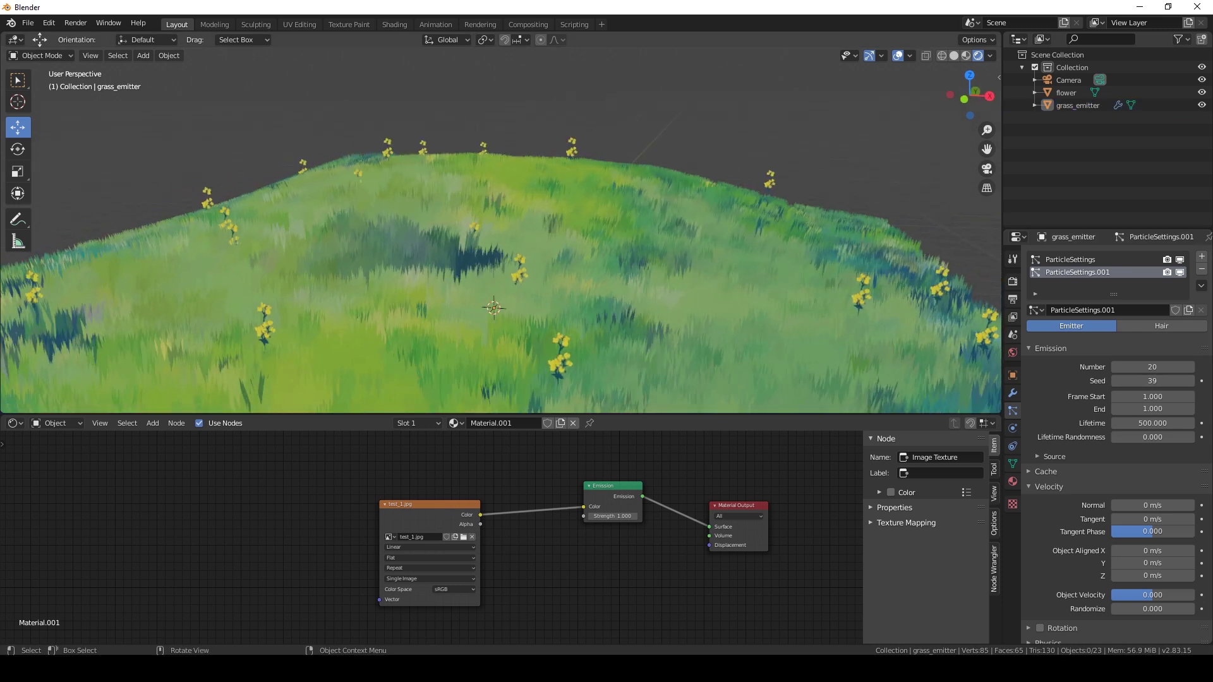
mouse_move(537, 230)
middle_mouse_down()
mouse_move(540, 240)
mouse_move(537, 225)
middle_mouse_up()
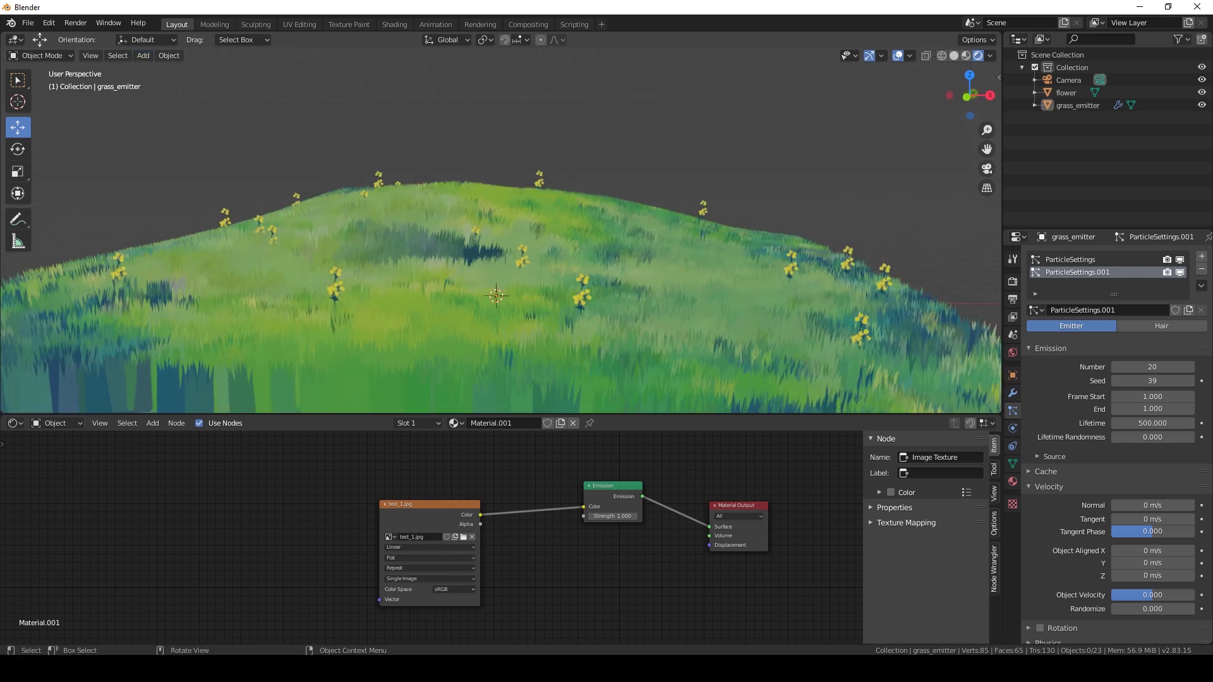
middle_click_drag(537, 225, 524, 228)
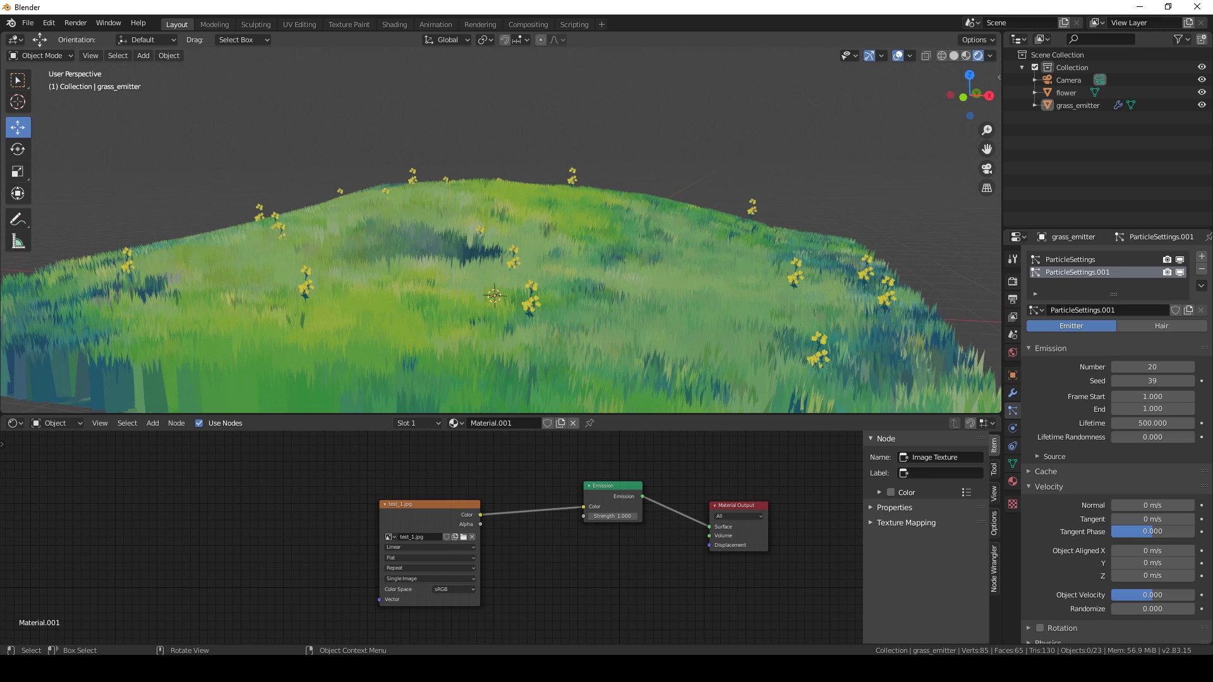
Add a new plane mesh to the scene at the 3D cursor
left_click(143, 56)
mouse_move(158, 70)
left_click(261, 70)
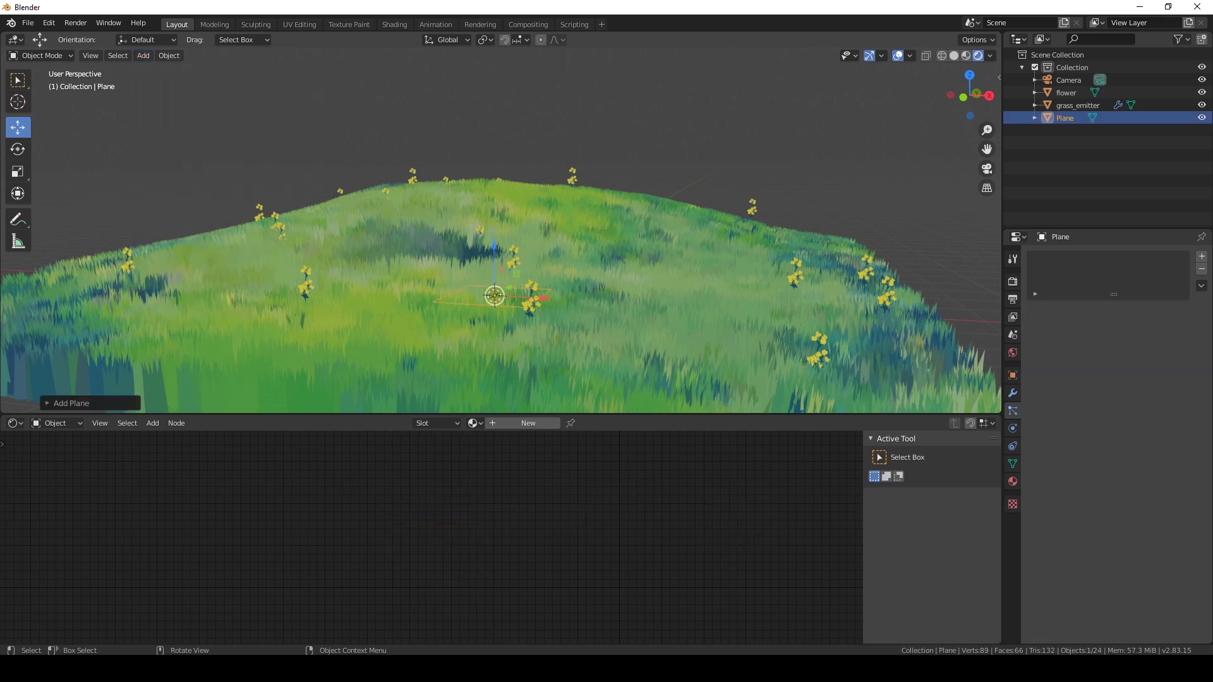
Scale the new plane up to roughly the hill's width and rotate it upright about the X axis
left_click(17, 171)
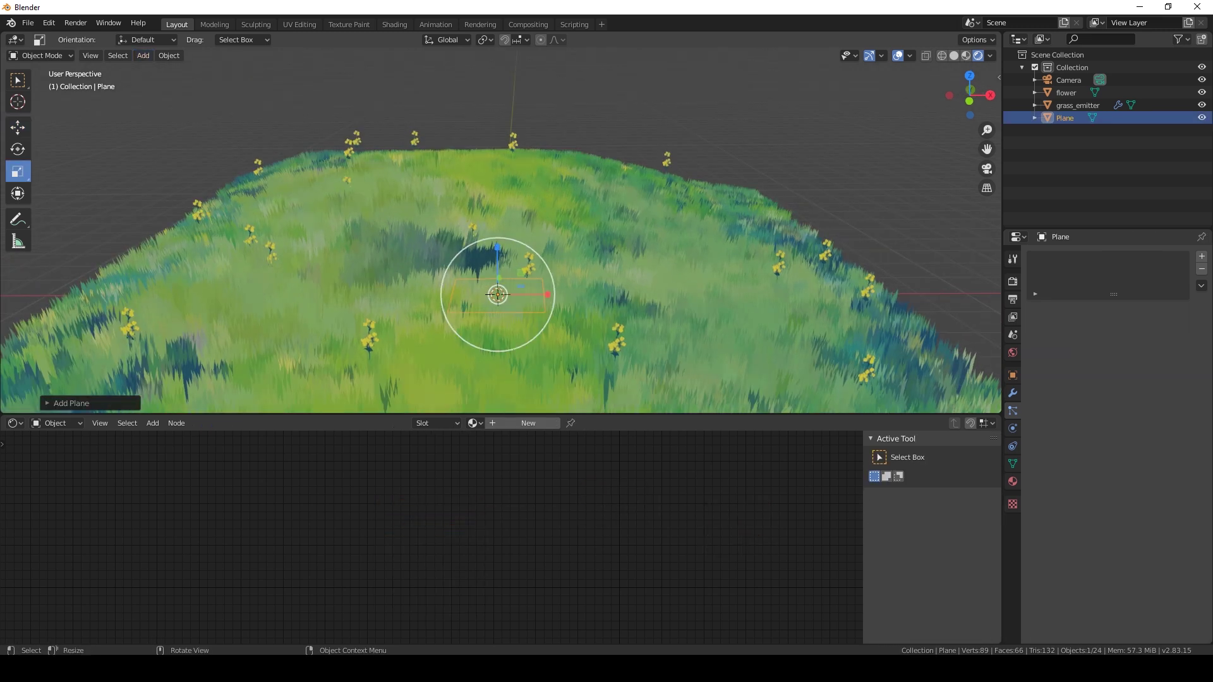
left_click_drag(526, 245, 621, 91)
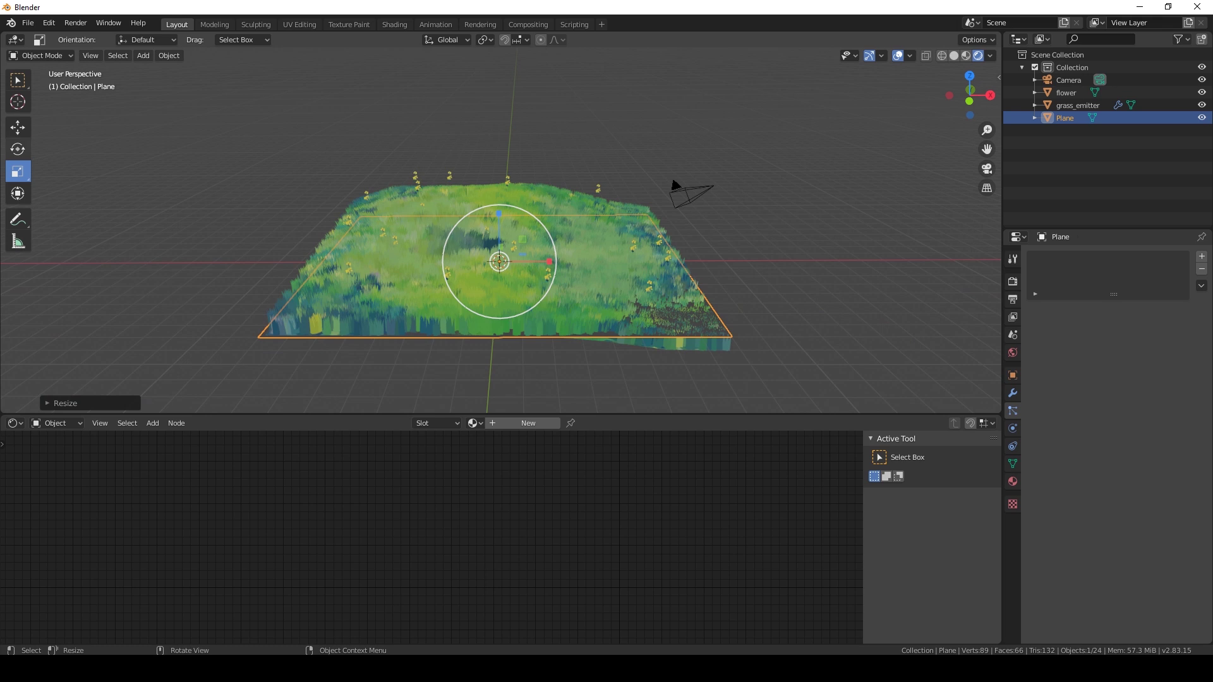
left_click(17, 149)
left_click_drag(499, 248, 497, 243)
left_click_drag(494, 268, 493, 274)
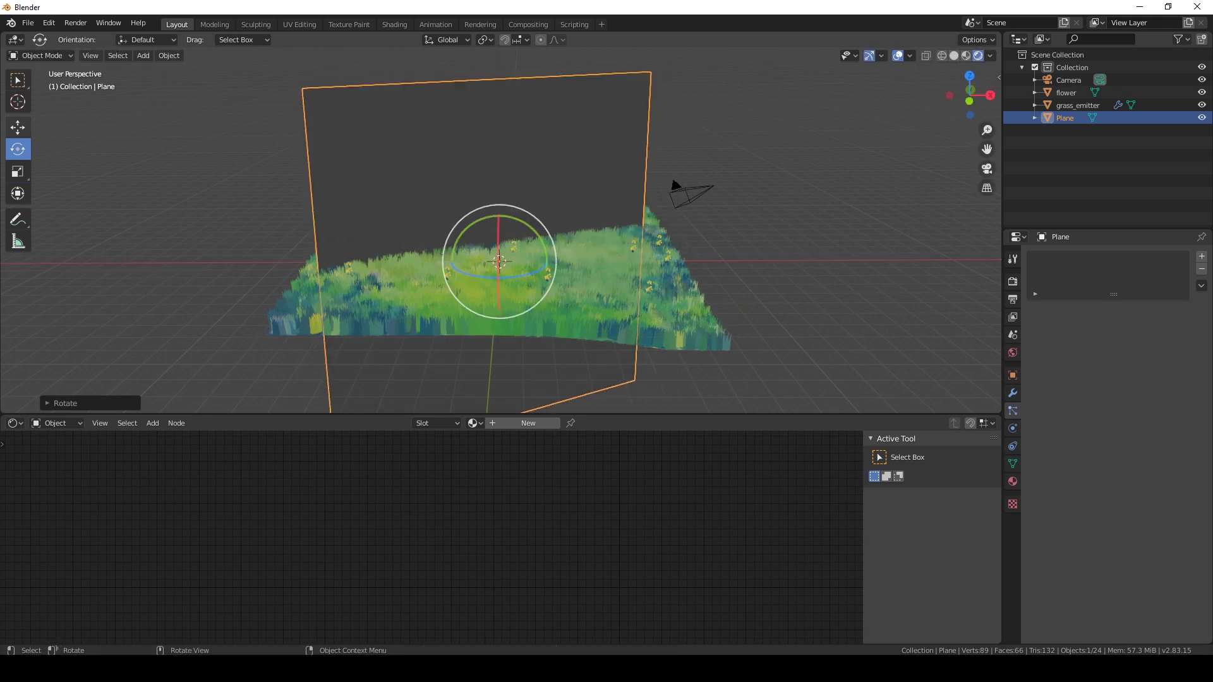
Set the transform orientation to Local and move the upright plane along its local Z axis to behind the hill
left_click(18, 128)
middle_click_drag(515, 271, 562, 284)
left_click(448, 40)
left_click(419, 92)
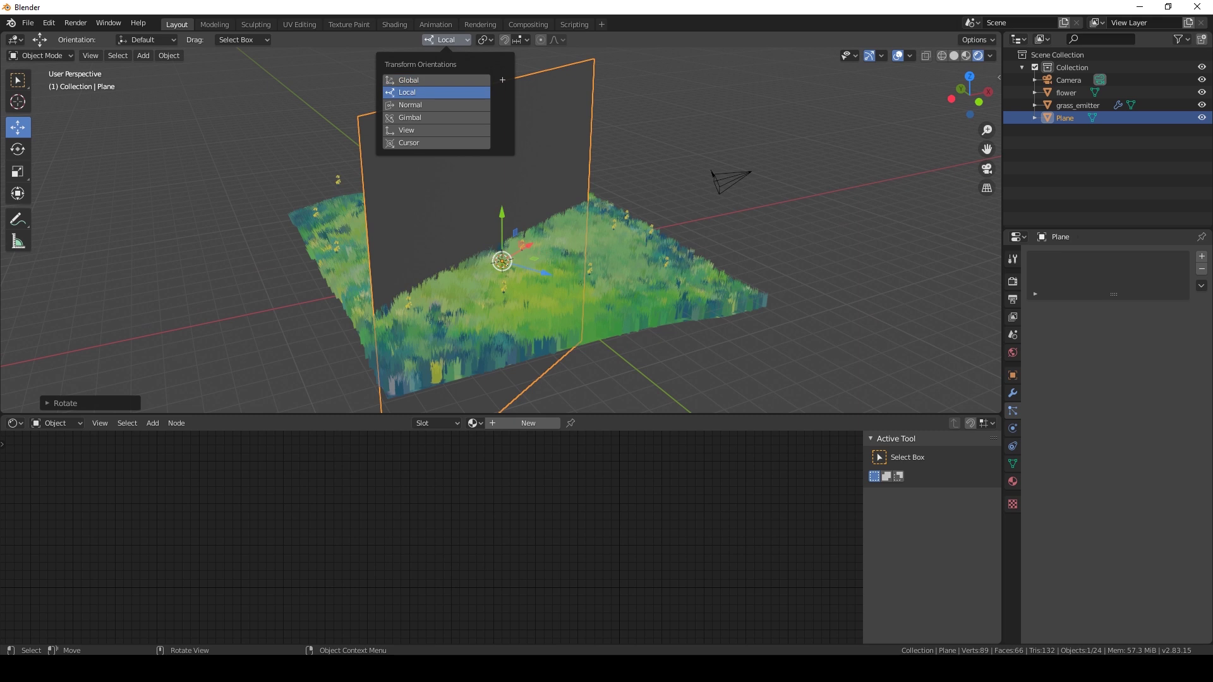
left_click_drag(541, 272, 164, 165)
middle_click_drag(164, 164, 108, 152)
Scale up the upright plane behind the hill so it works as a large backdrop
left_click(17, 171)
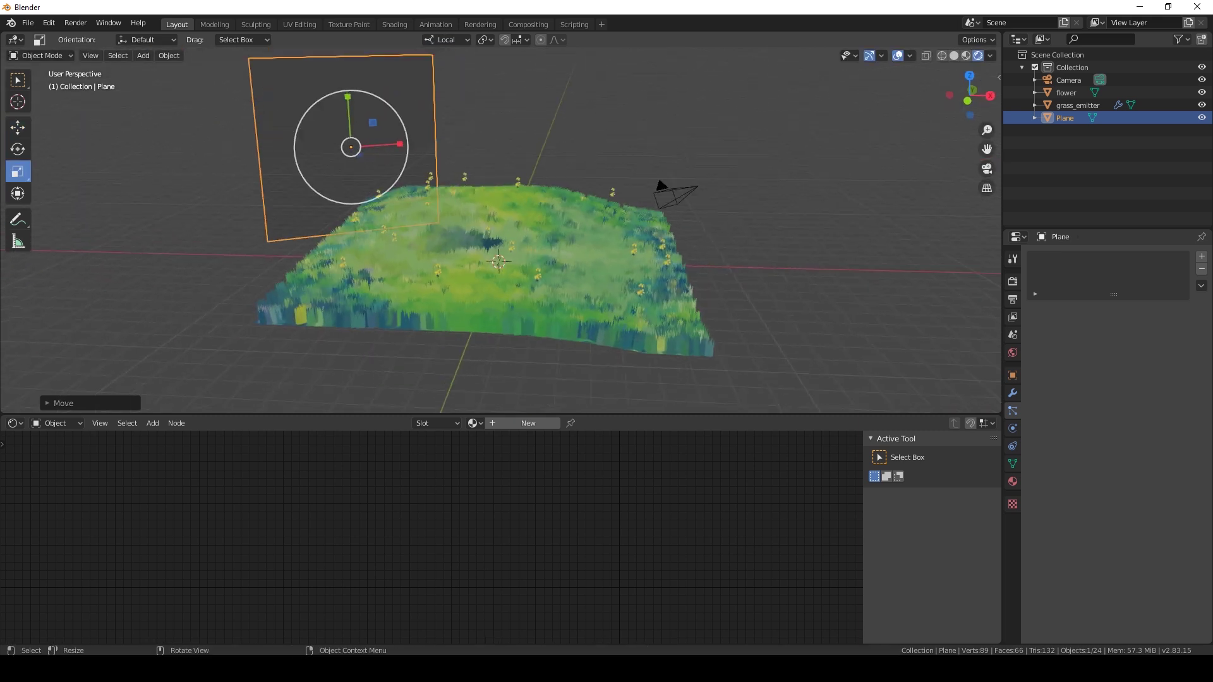
left_click_drag(391, 111, 412, 91)
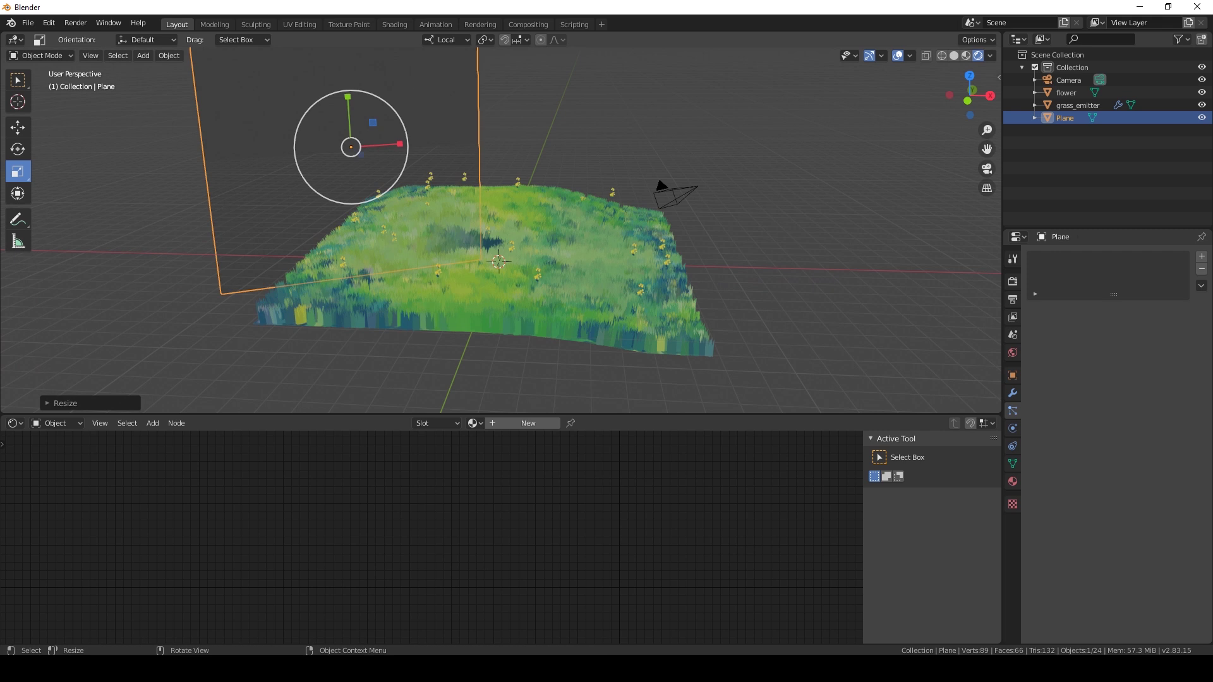
middle_click_drag(411, 91, 408, 66)
scroll(409, 65, "up", 4)
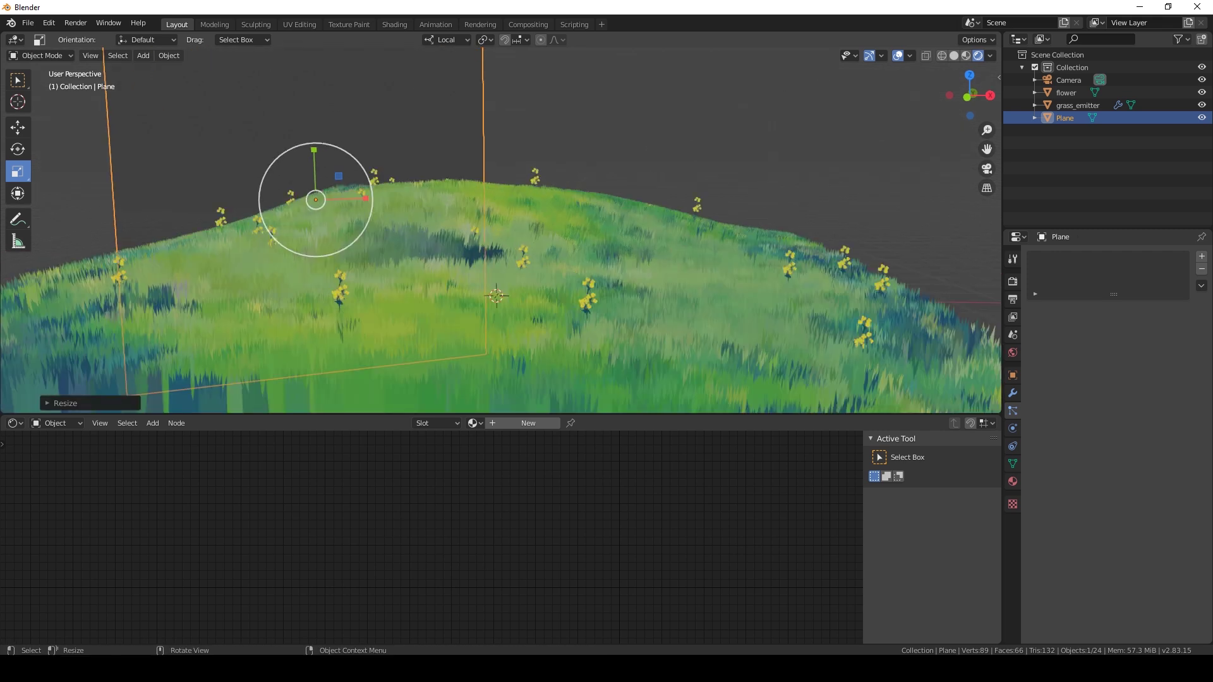
Rename the flower object's material as "flower material"
left_click(1076, 105)
left_click(1066, 92)
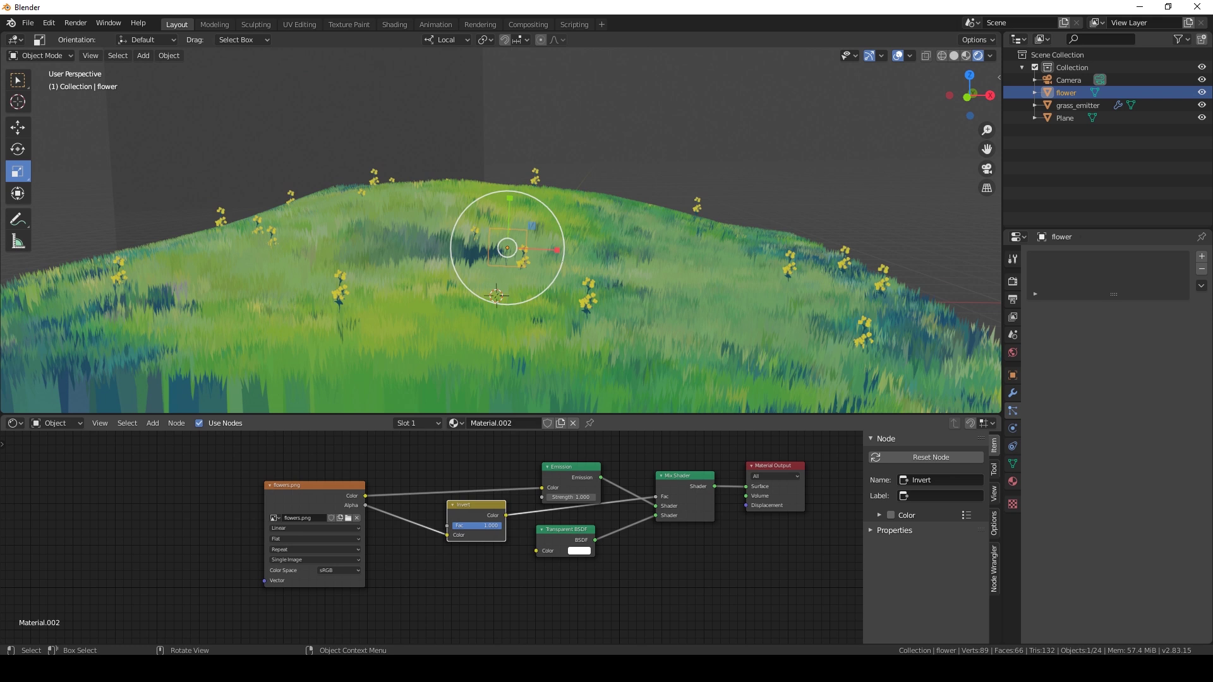
left_click(504, 423)
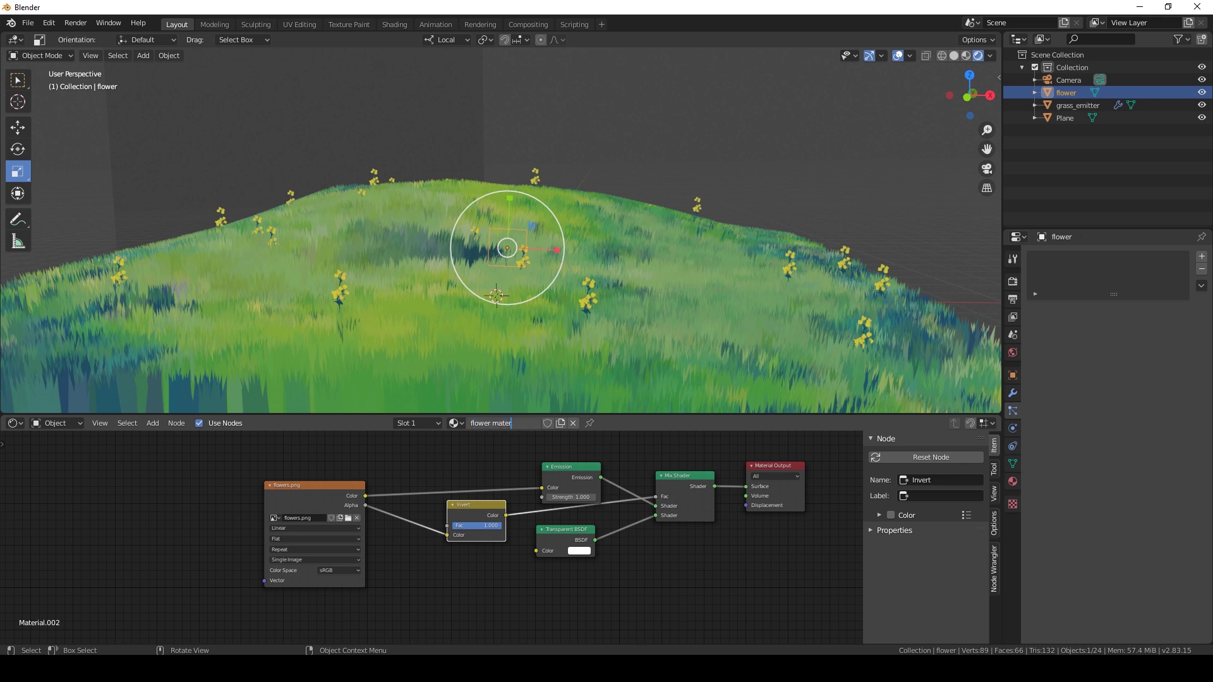
key("Return")
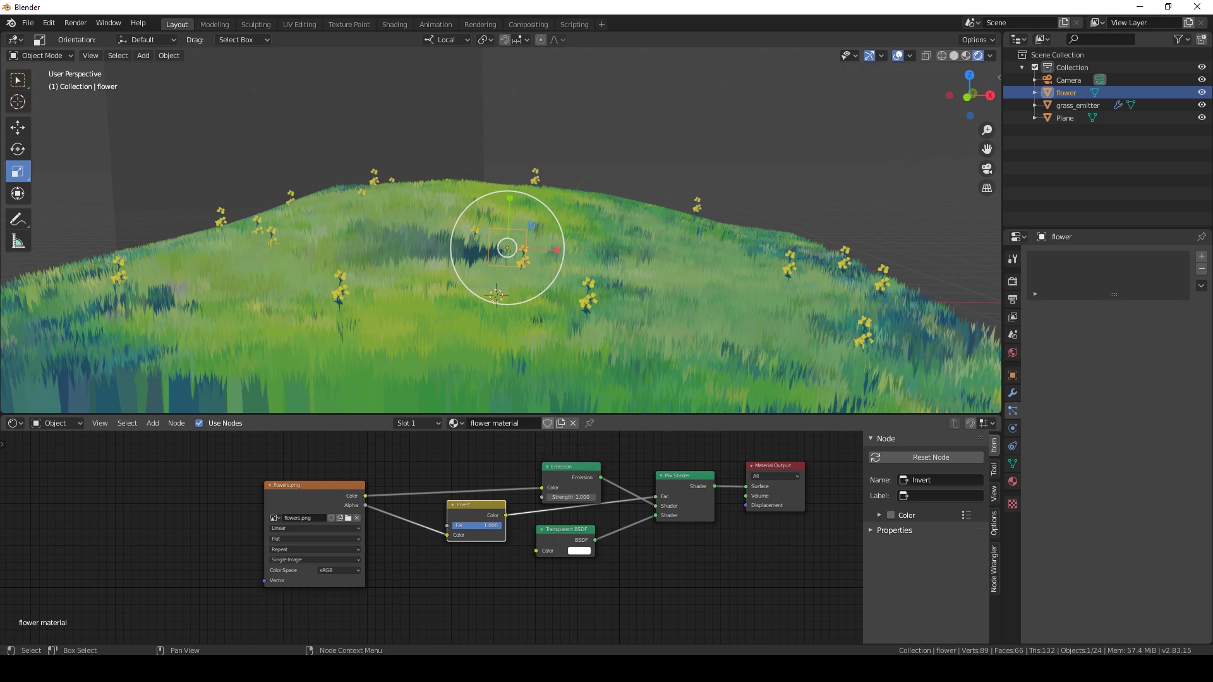
Make a new copy of the flower material and name it "cloud"
left_click(561, 423)
type("cloud")
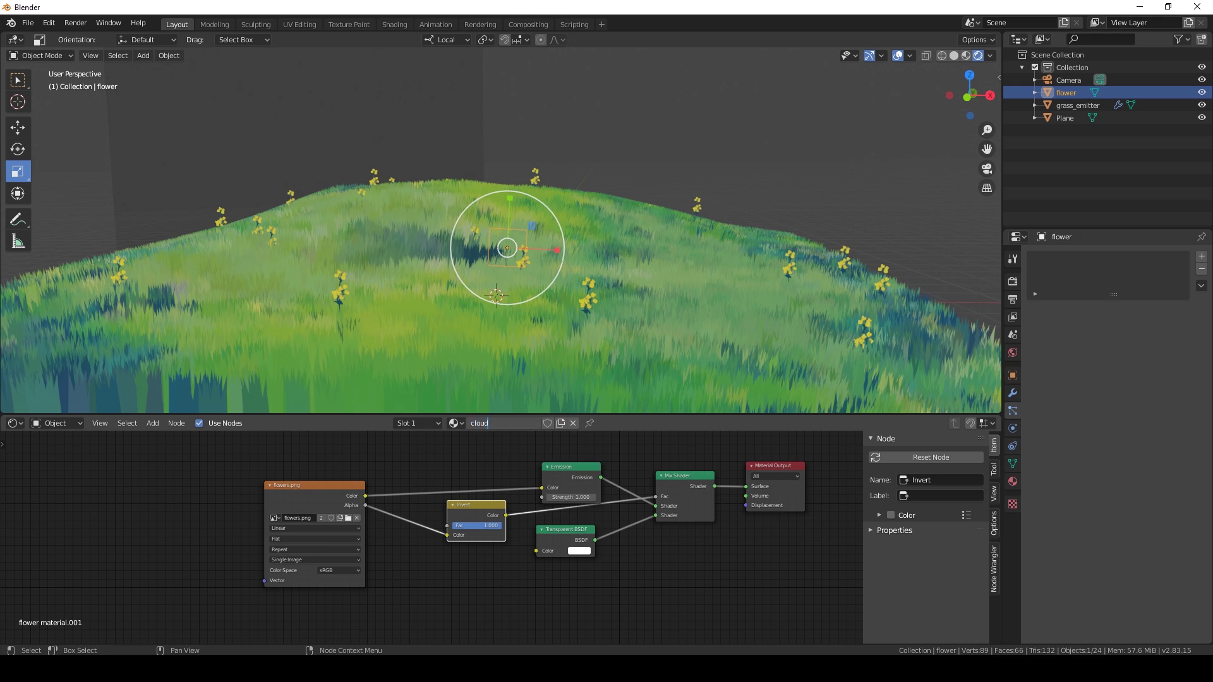
key("Return")
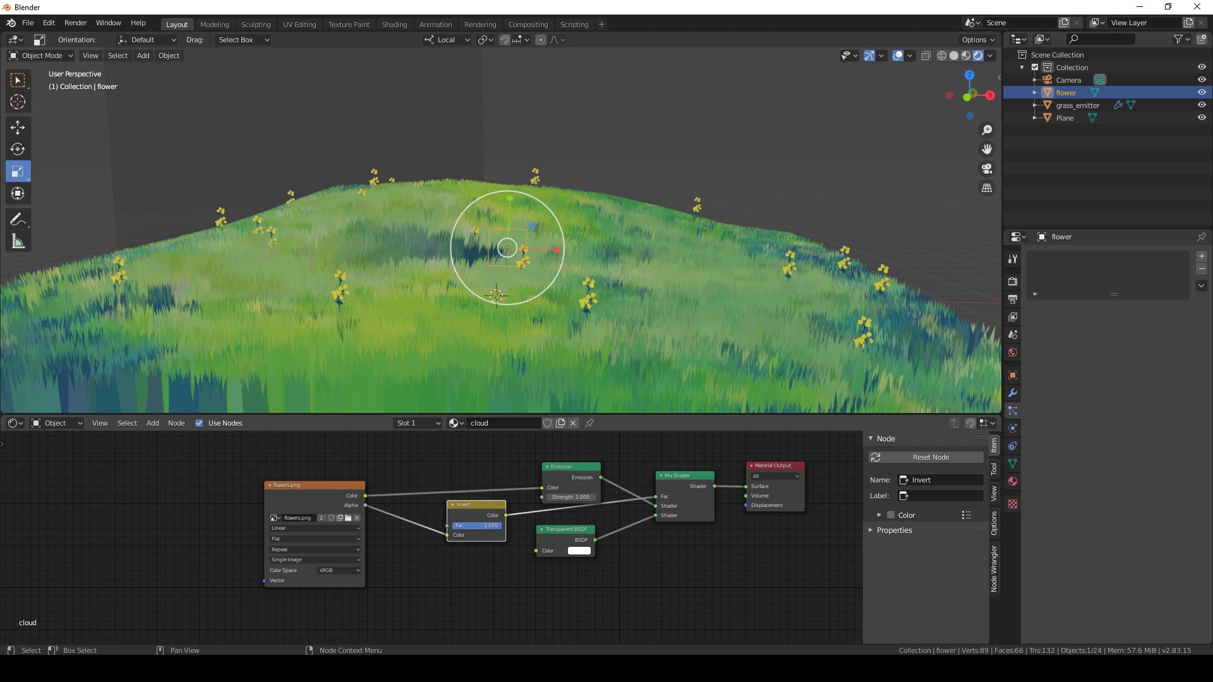
Assign the existing cloud material to the large plane behind the hill
left_click(509, 136)
left_click(436, 129)
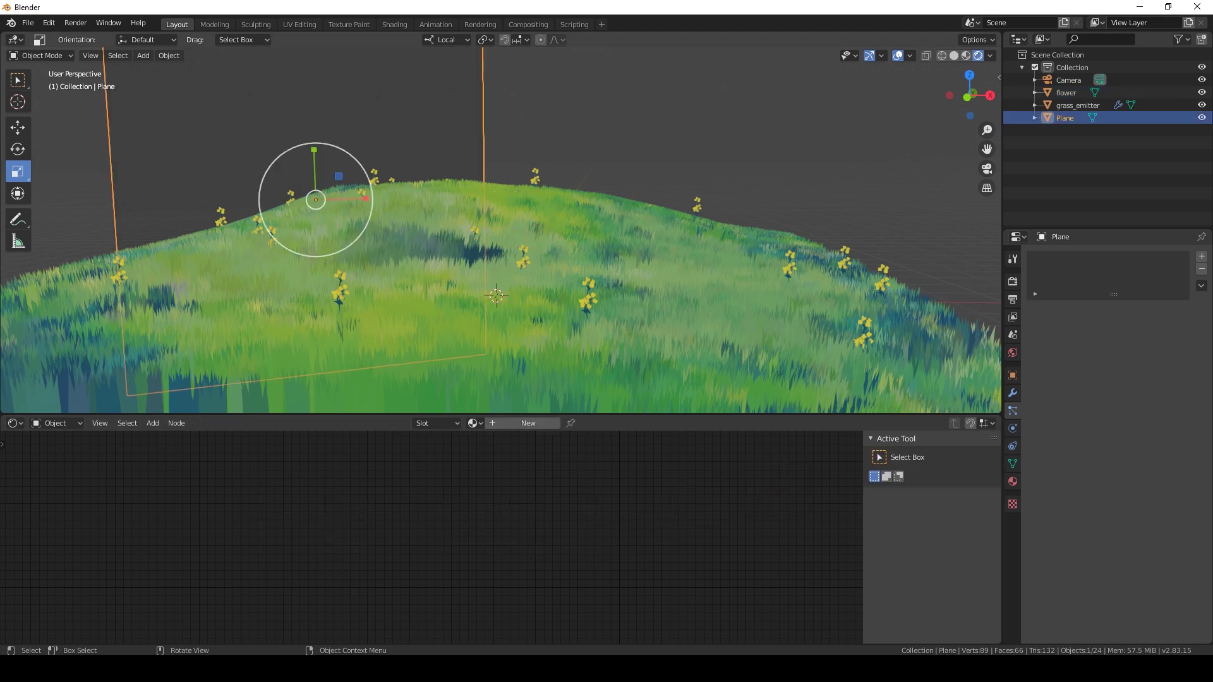
left_click(474, 423)
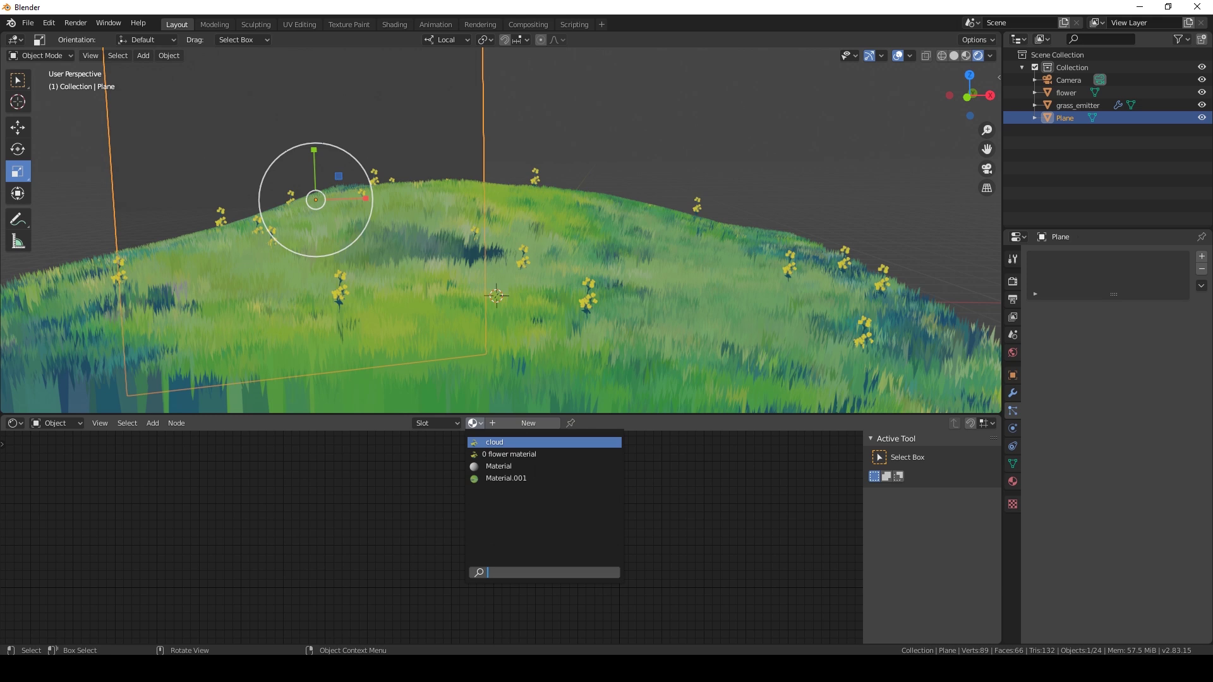
left_click(495, 443)
middle_click_drag(499, 534, 561, 525)
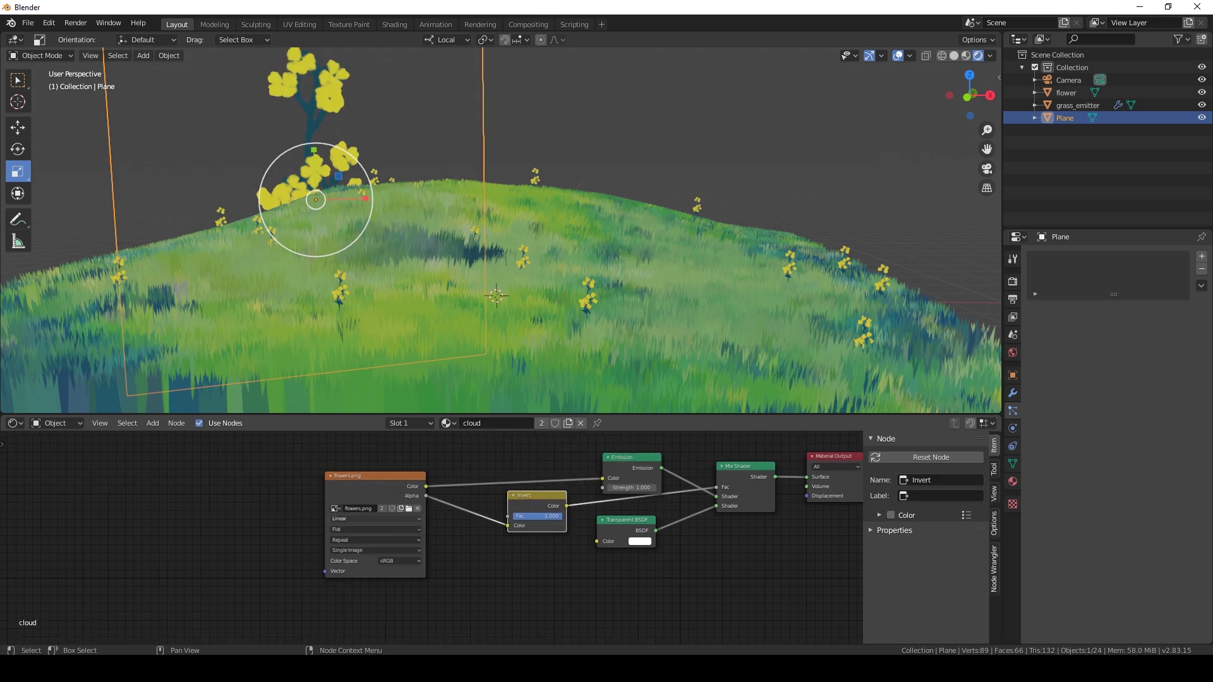
Copy the path D:\temp\grass_tutoral\EEVEE from File Explorer and load cloud.png from that folder into the cloud material's image texture
key("alt+Tab")
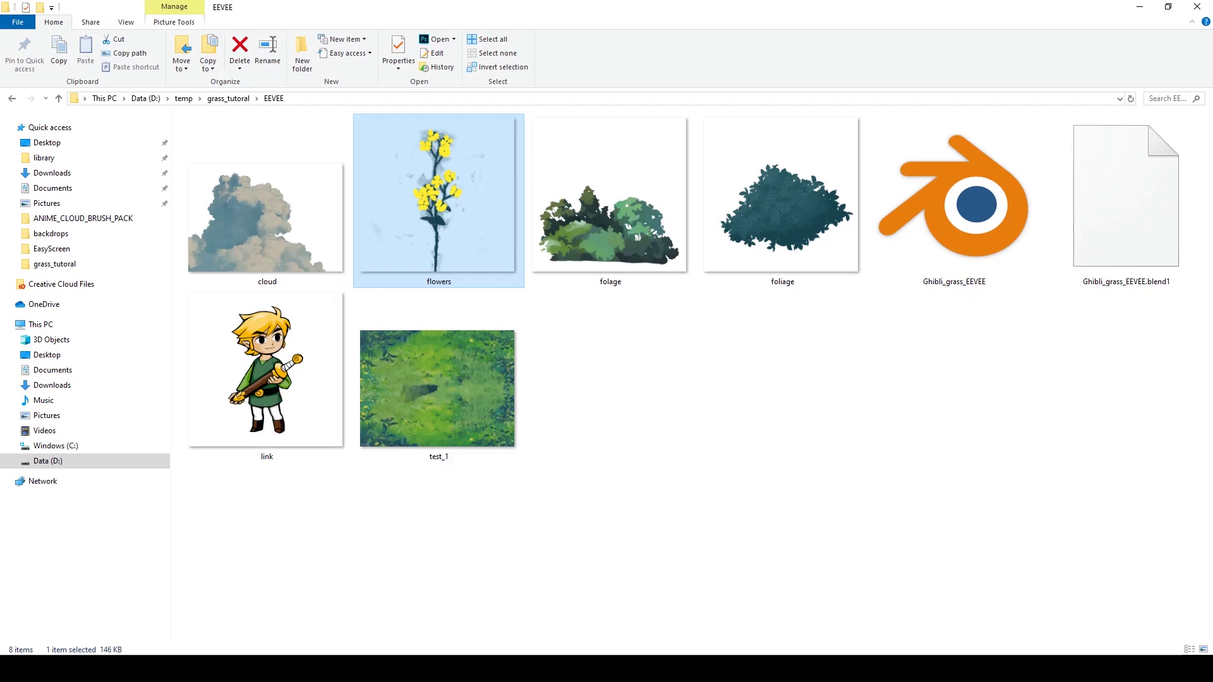
left_click(405, 98)
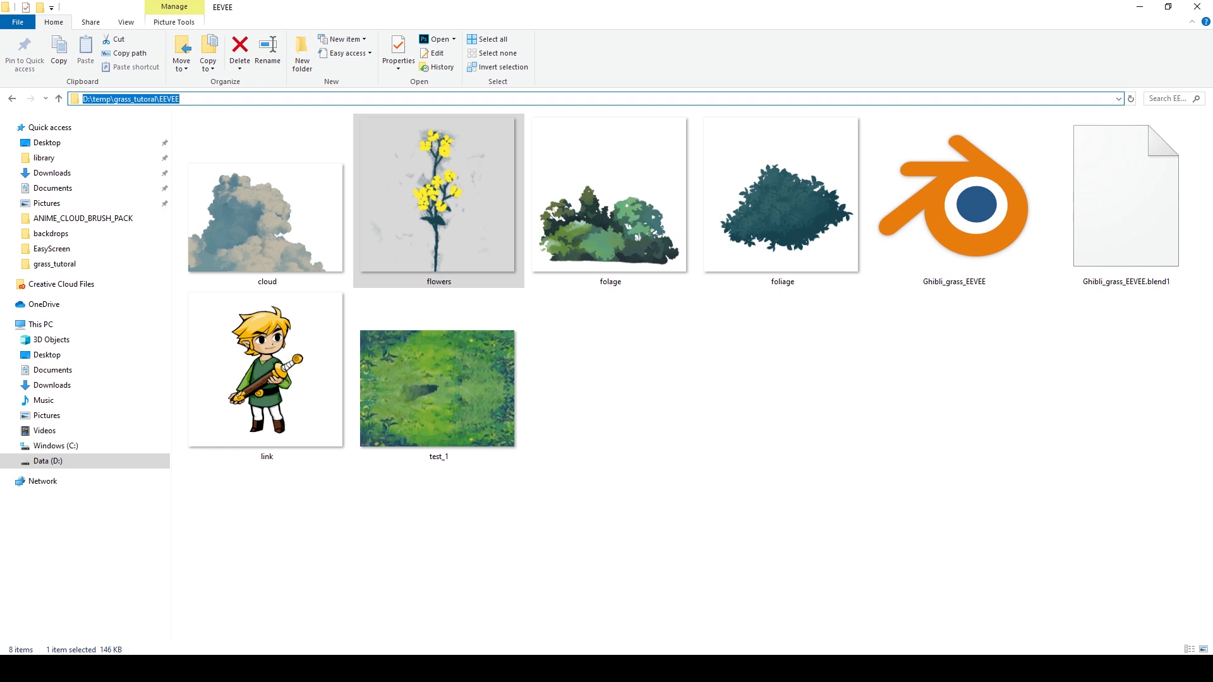
key("alt+Tab")
left_click(409, 508)
left_click(650, 180)
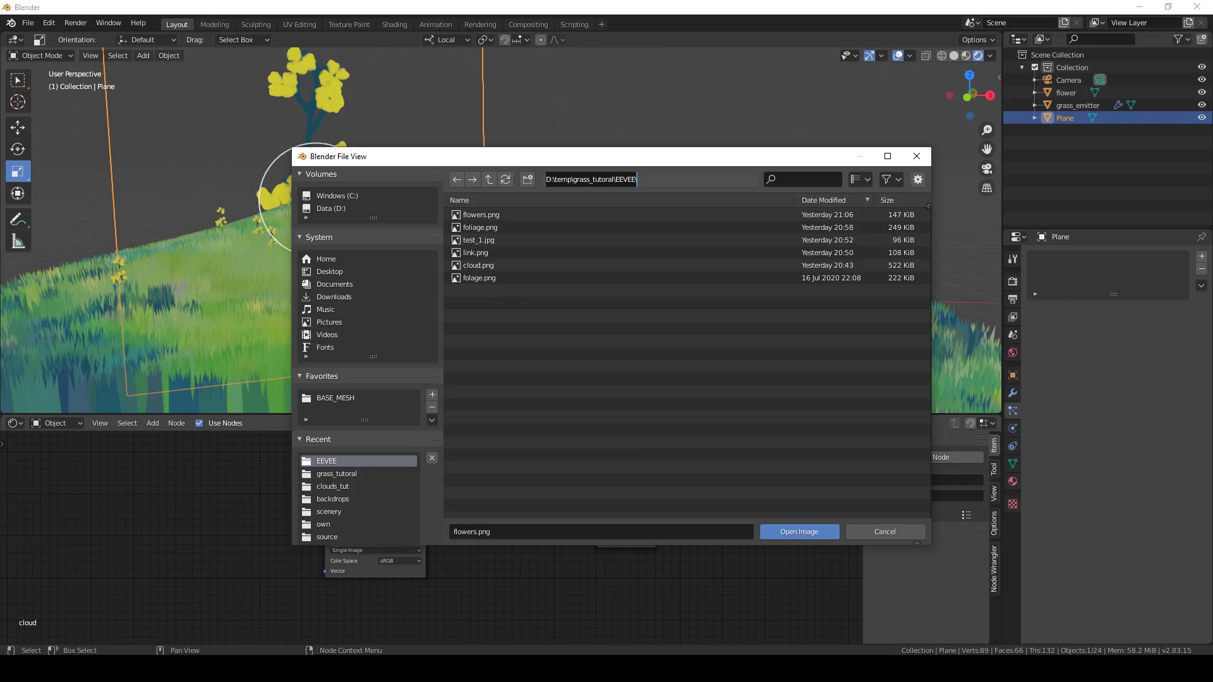
type("D:\\temp\\grass_tutoral\\EEVEE")
key("Return")
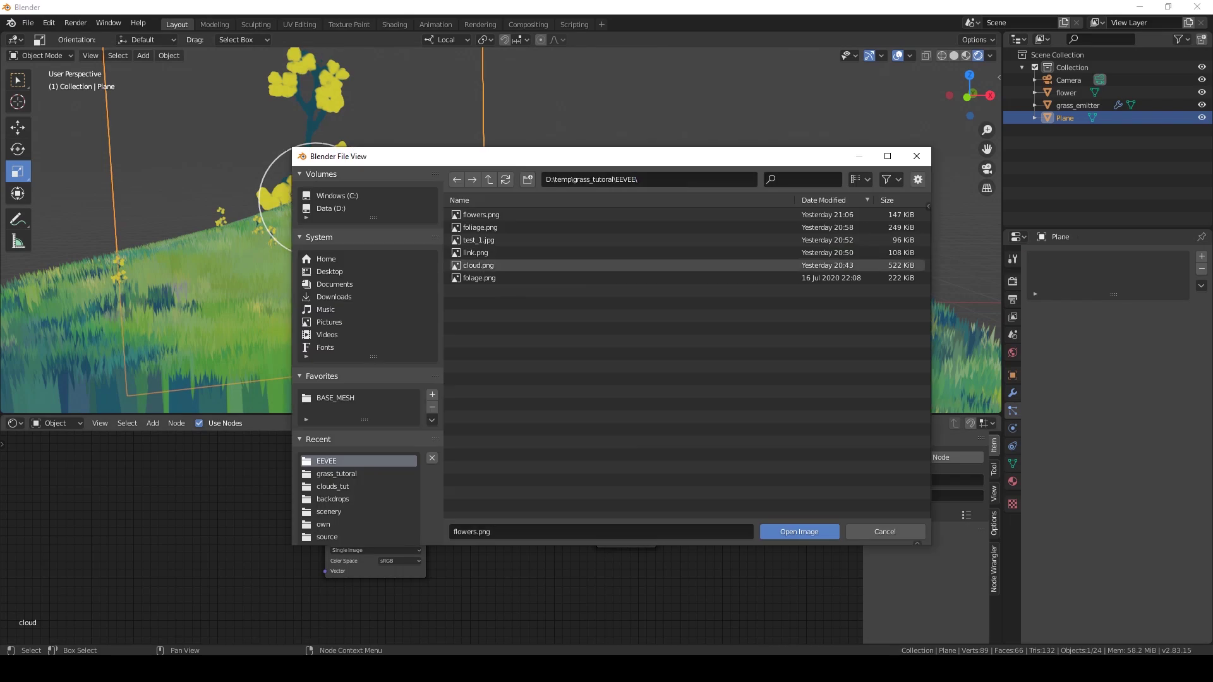
double_click(478, 265)
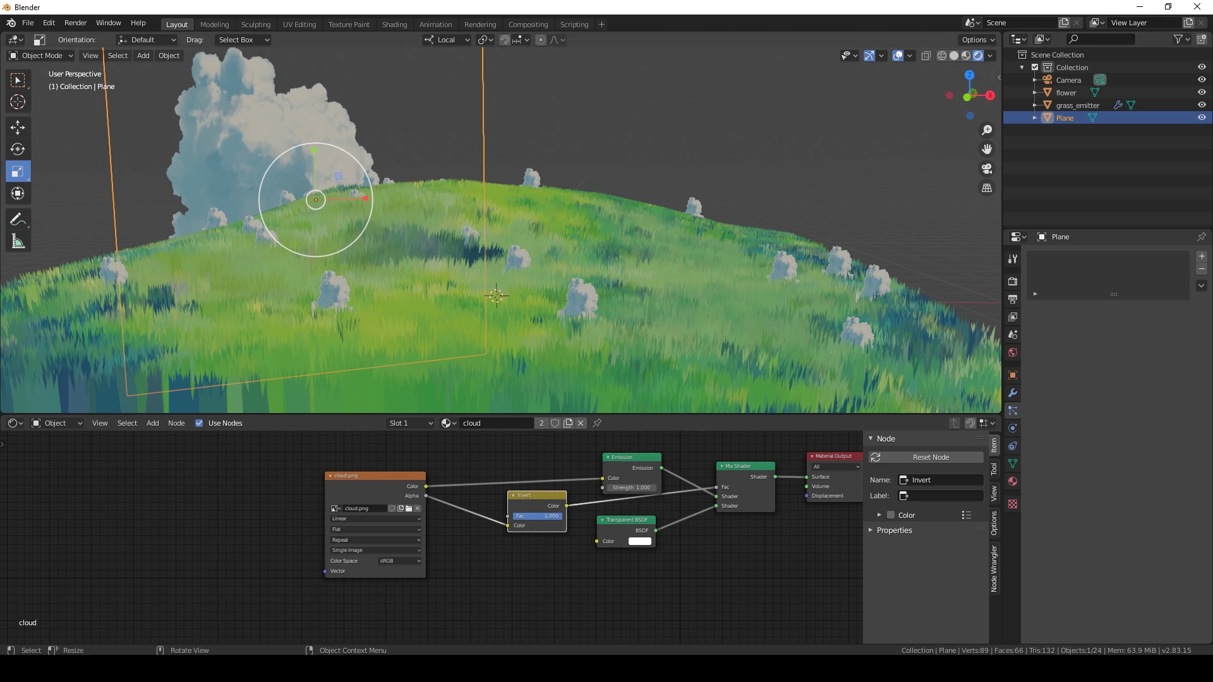
Assign "flower material" back to the flower object
left_click(1066, 93)
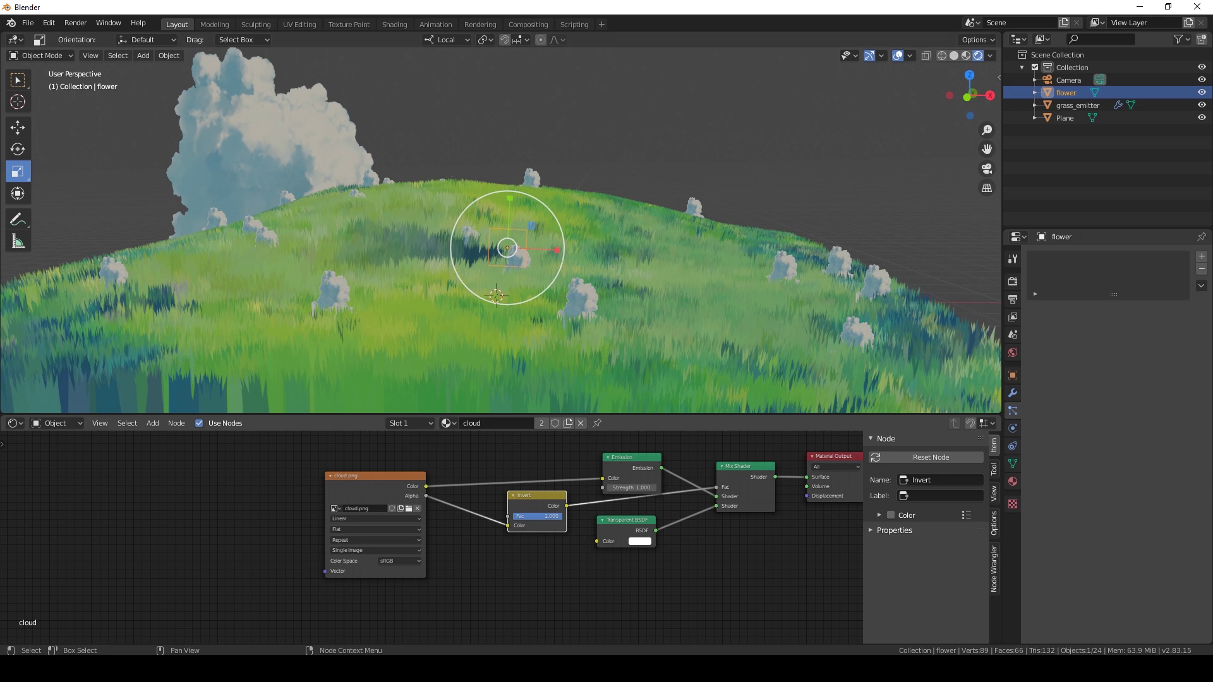
left_click(448, 423)
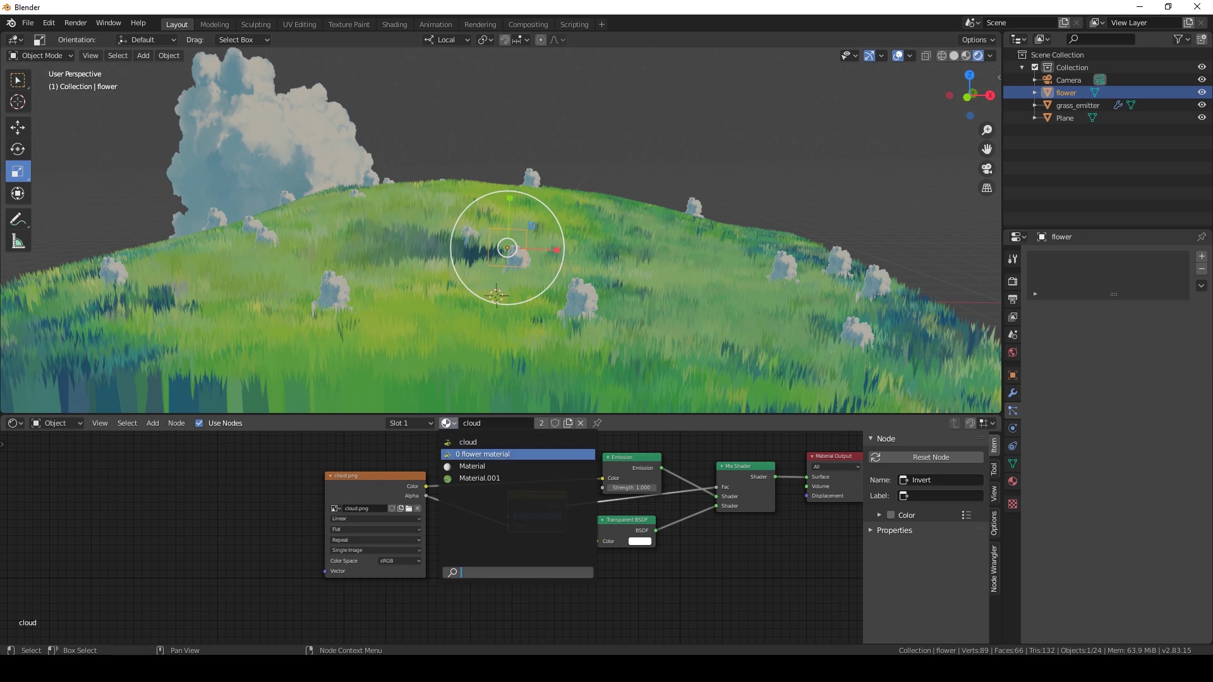
left_click(483, 454)
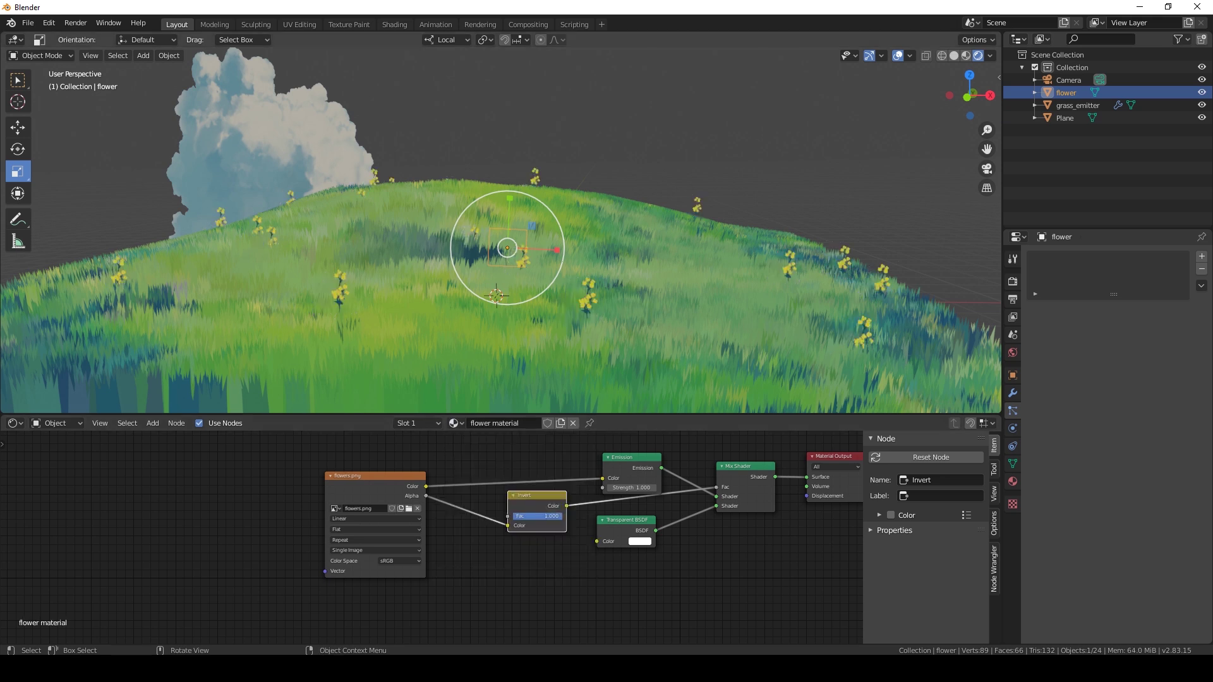
Enlarge the cloud plane and move it farther behind the hill along its local Z axis
left_click(278, 135)
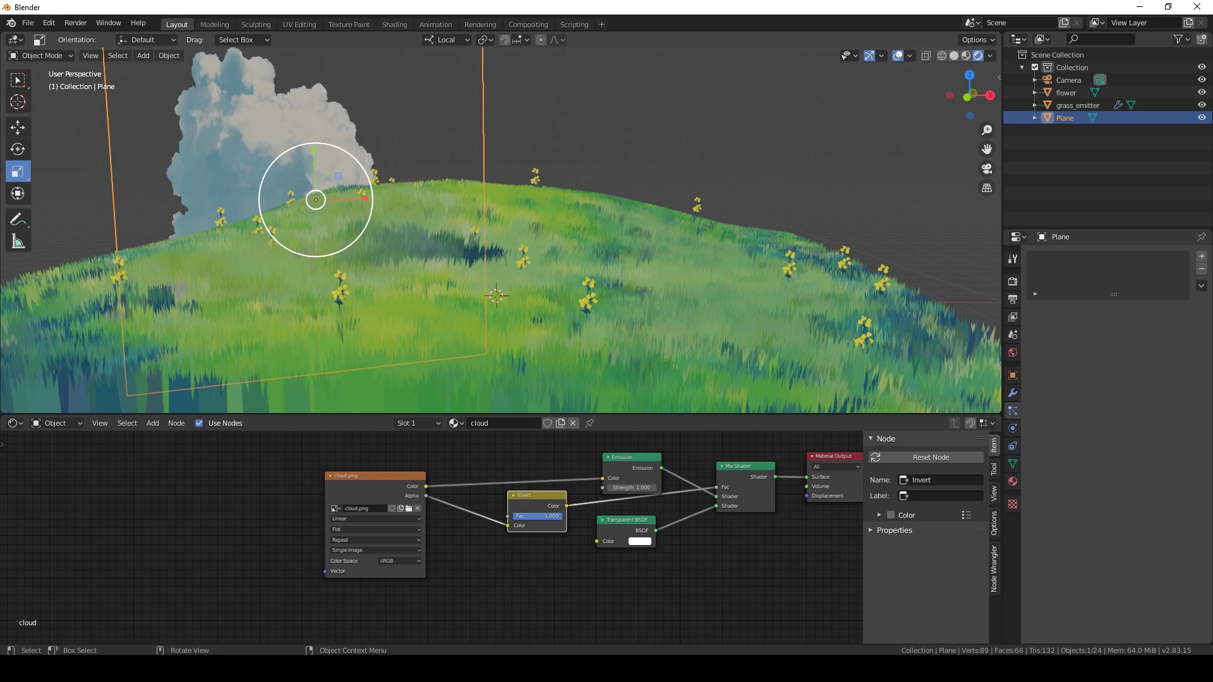
scroll(364, 164, "down", 2)
left_click_drag(371, 159, 406, 145)
left_click(18, 127)
middle_click_drag(341, 183, 379, 210)
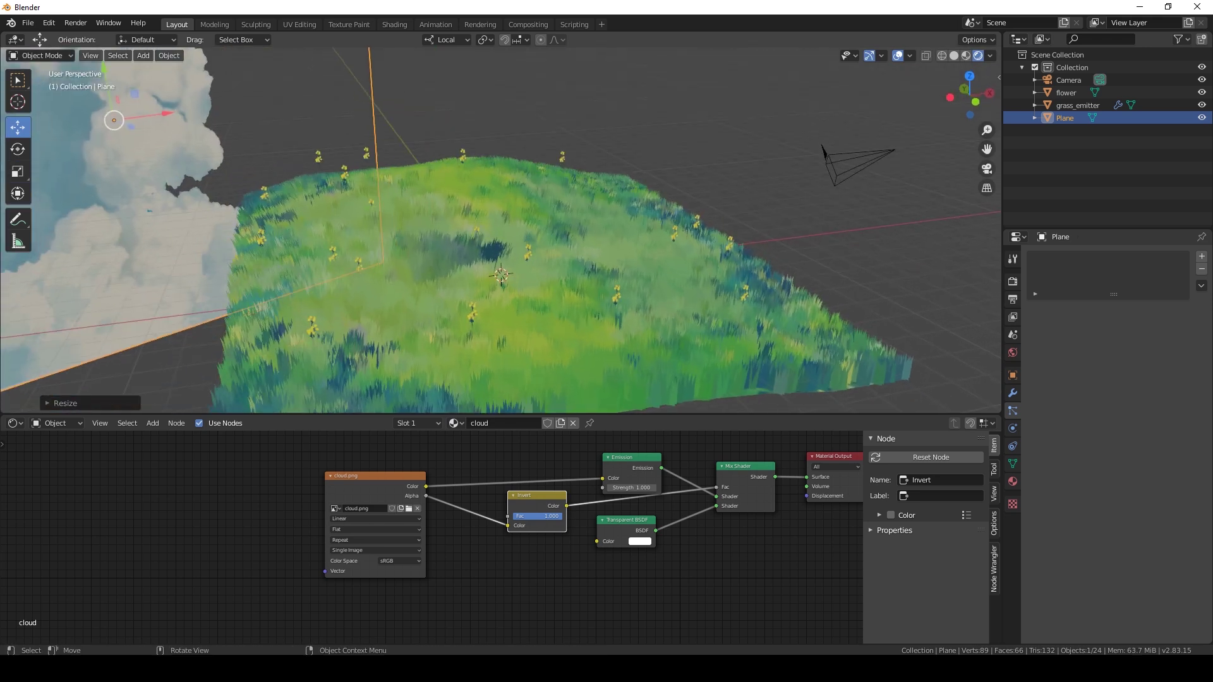
scroll(499, 231, "down", 8)
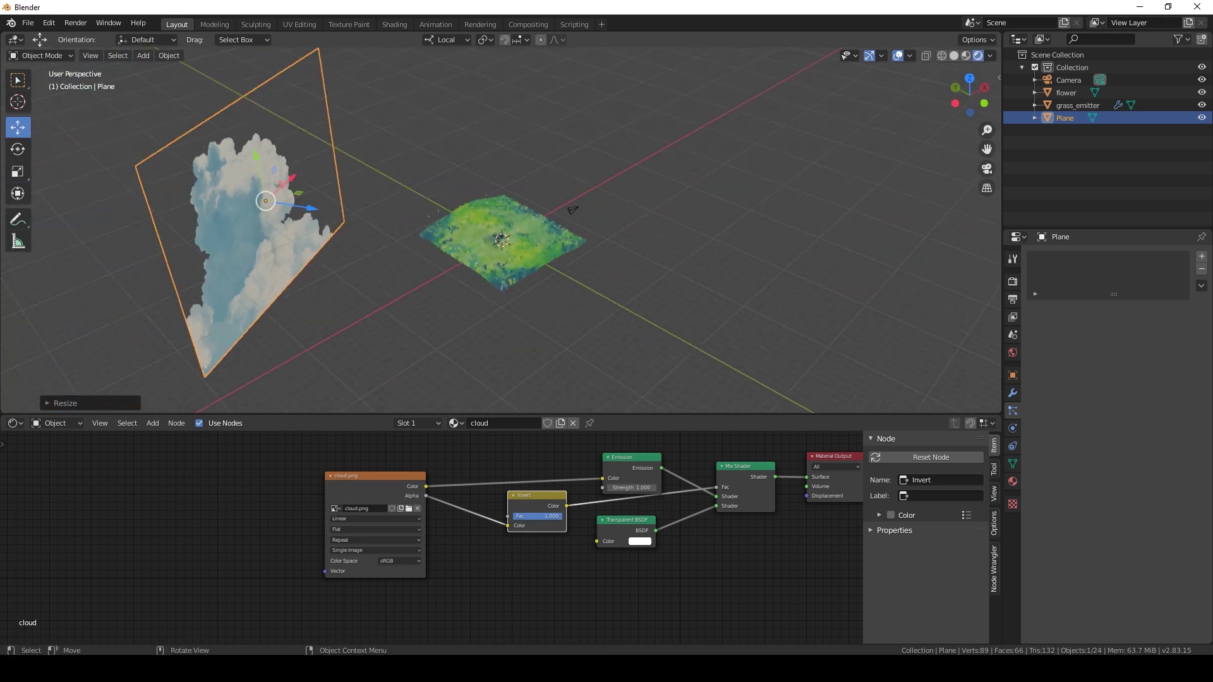
left_click_drag(311, 207, 139, 179)
middle_click_drag(303, 202, 215, 161)
Scale the cloud plane up once more to fill more of the sky behind the hill
scroll(379, 215, "up", 8)
mouse_move(379, 214)
middle_mouse_down()
mouse_move(363, 219)
mouse_move(390, 200)
middle_mouse_up()
left_click_drag(374, 168, 423, 88)
left_click(18, 171)
Push the enlarged cloud plane even farther back from the hill and raise it slightly along its local Y axis
left_click(17, 127)
middle_click_drag(272, 183, 379, 221)
scroll(379, 221, "down", 9)
middle_click_drag(265, 196, 276, 197)
left_click_drag(166, 163, 87, 158)
middle_click_drag(354, 209, 284, 156)
scroll(203, 174, "up", 8)
scroll(284, 156, "up", 4)
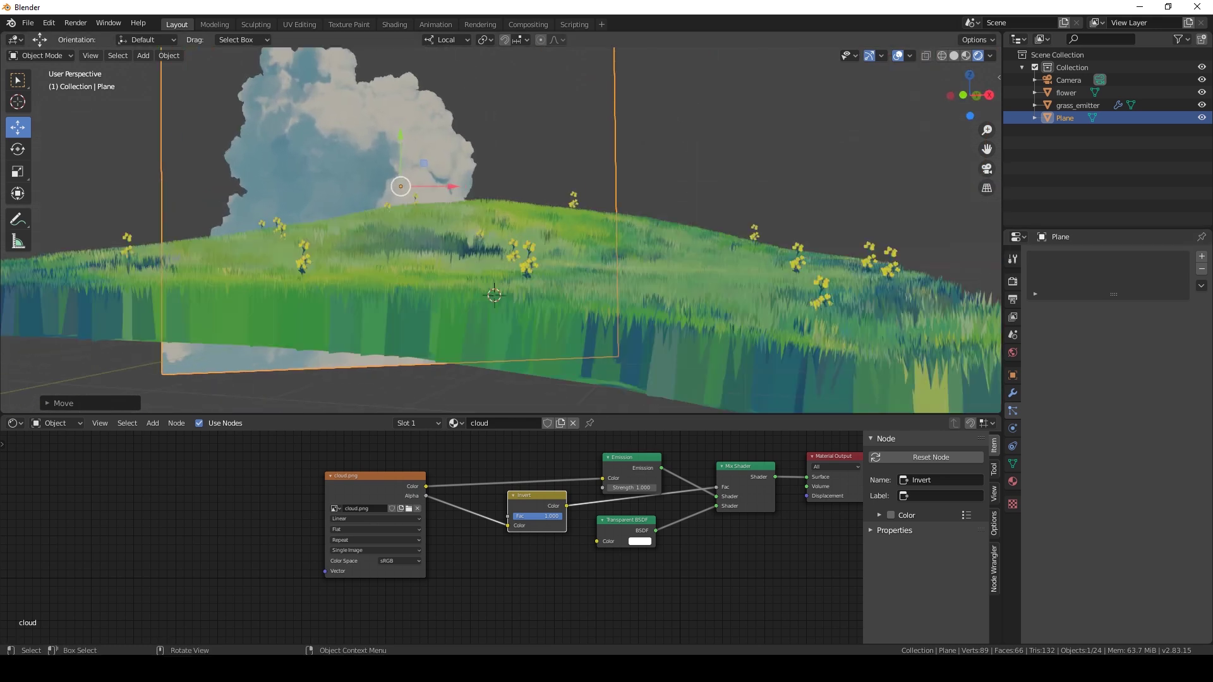
left_click_drag(401, 136, 401, 125)
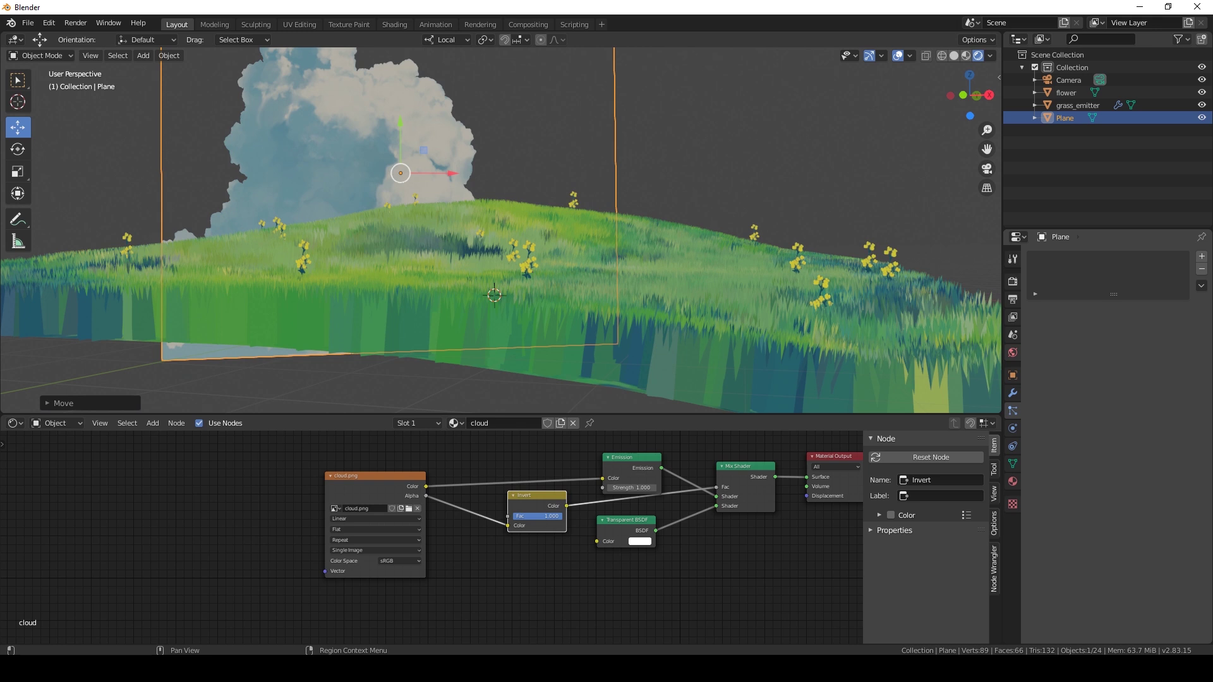
Set the world background color to a bright sky blue with hue 0.552 and saturation 1.000
left_click(1012, 352)
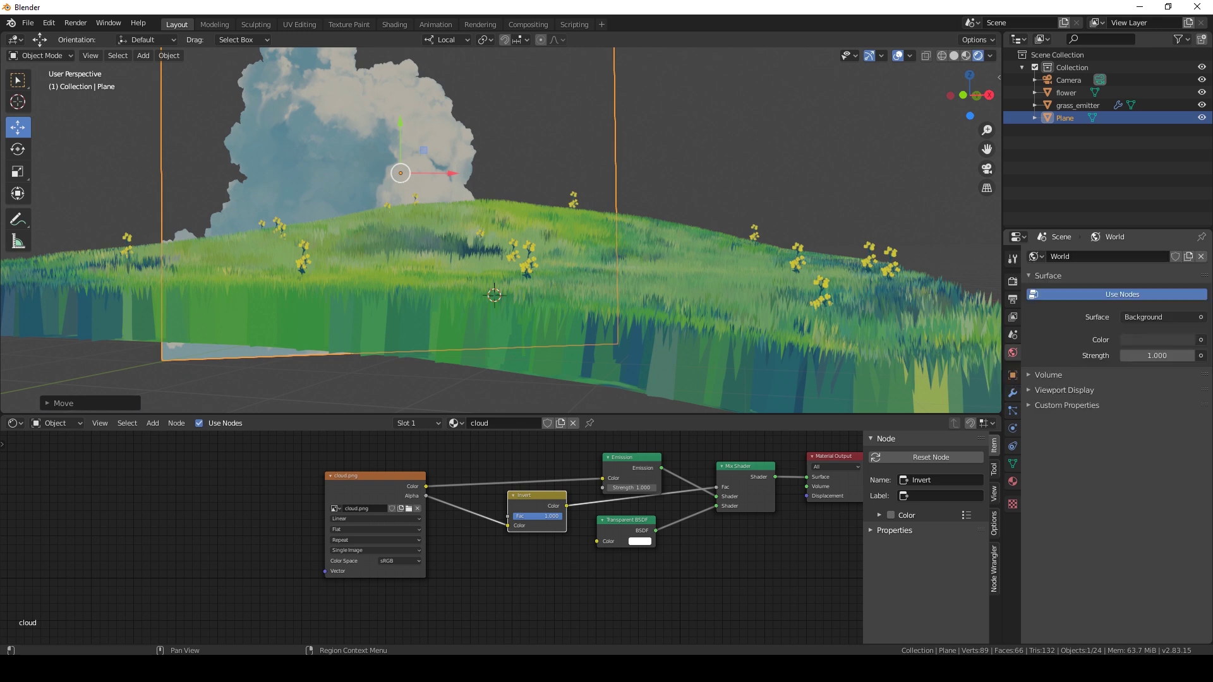
left_click(1159, 339)
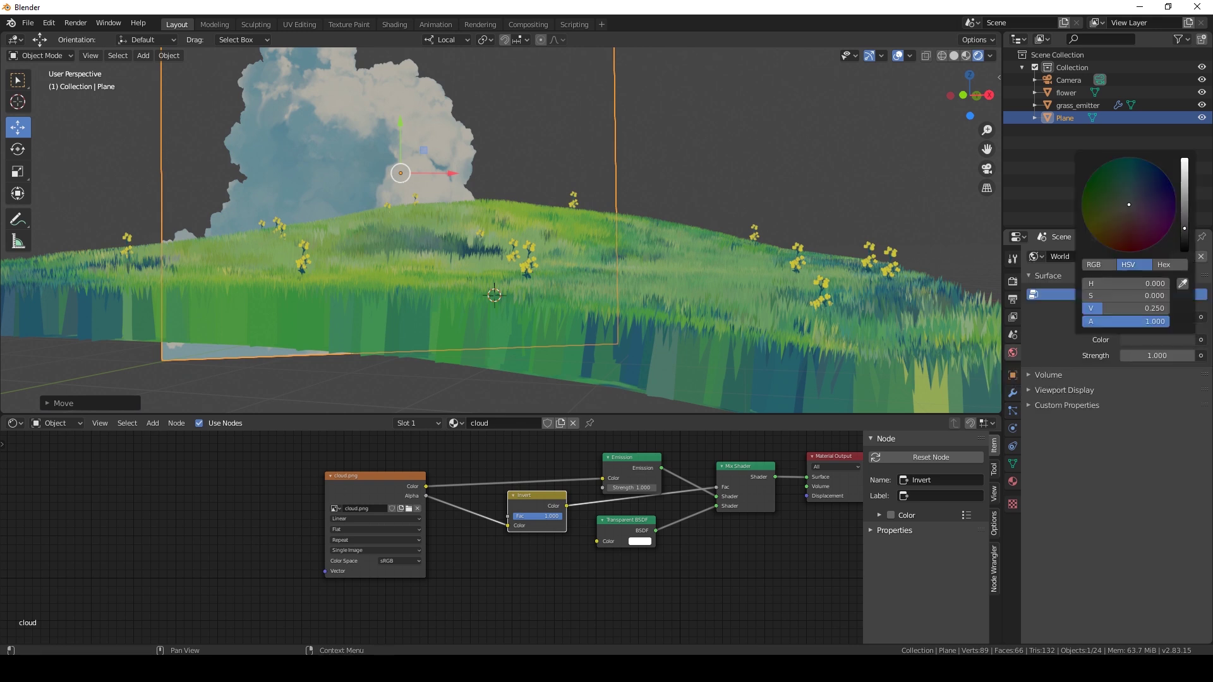
left_click_drag(1128, 204, 1147, 162)
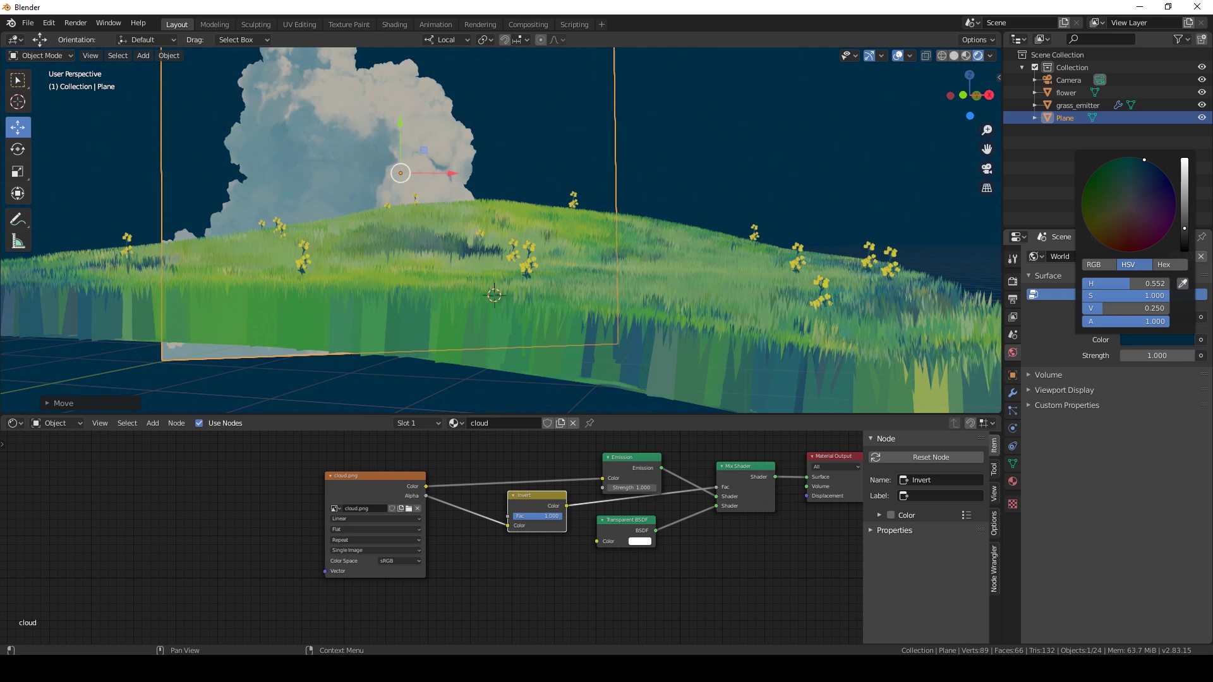
mouse_move(1184, 228)
left_mouse_down()
mouse_move(1185, 160)
mouse_move(1184, 189)
left_mouse_up()
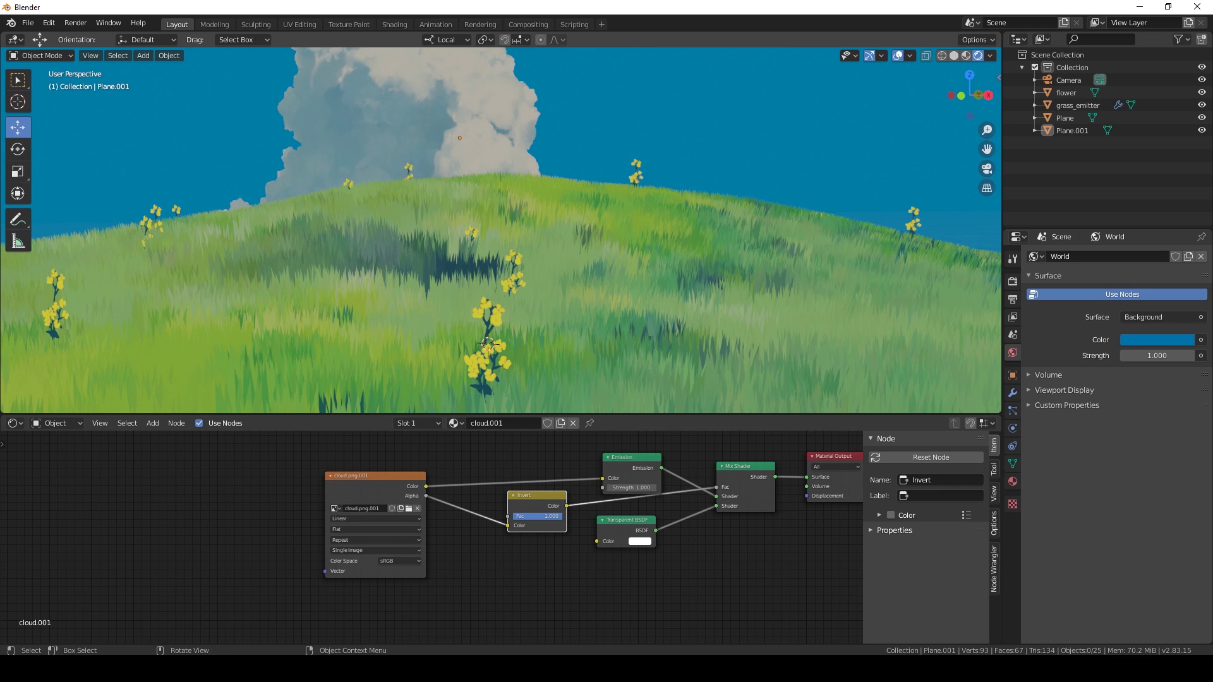
Add another plane mesh to the scene at the 3D cursor on the hill
left_click(143, 56)
mouse_move(165, 71)
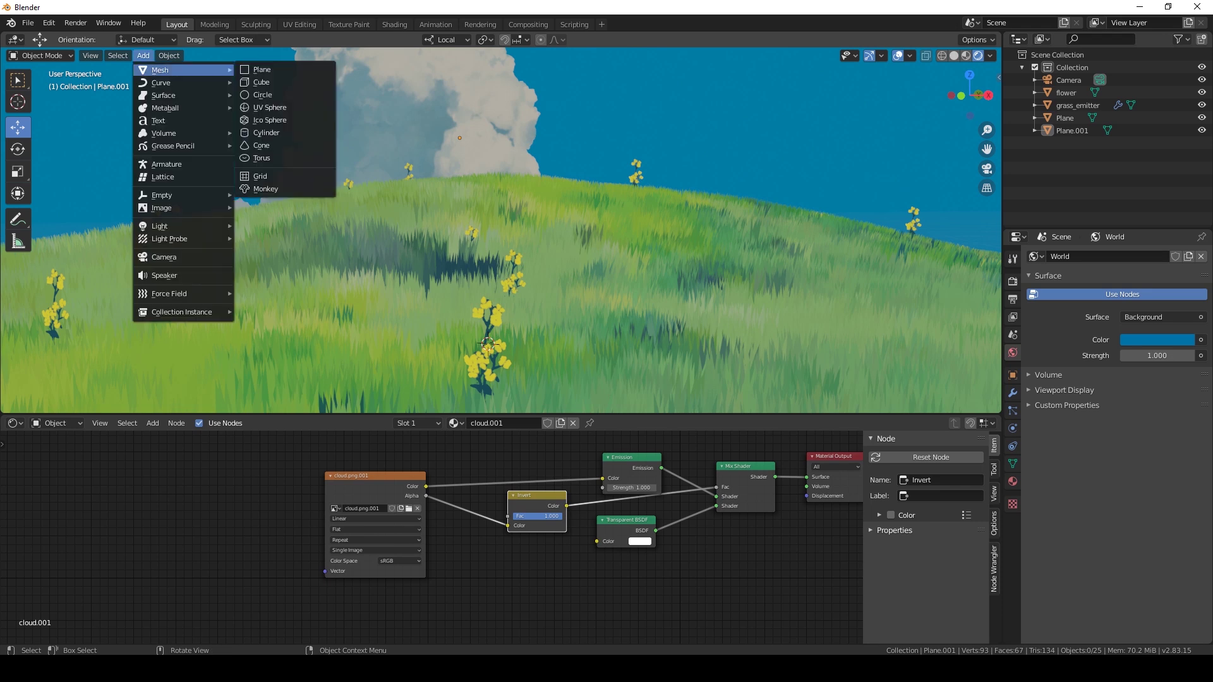
left_click(265, 69)
scroll(443, 253, "down", 4)
middle_click_drag(443, 253, 462, 267)
Scale up the newly added plane and rotate it to stand vertically on the hill
left_click(18, 171)
left_click_drag(523, 239, 607, 99)
left_click(18, 149)
mouse_move(488, 297)
left_mouse_down()
mouse_move(492, 278)
mouse_move(490, 295)
left_mouse_up()
Move the new vertical plane along its local Z axis toward the back of the hill, in front of the cloud
left_click(18, 127)
middle_click_drag(442, 253, 496, 275)
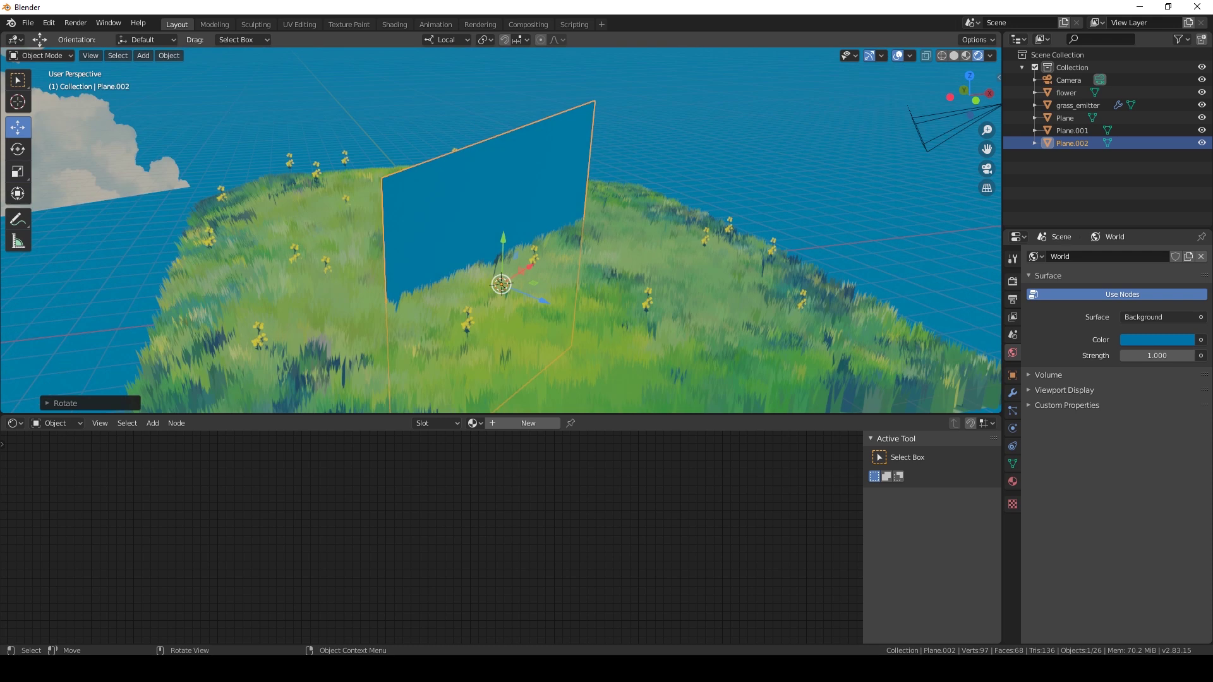
left_click_drag(542, 301, 280, 196)
left_click(501, 284)
middle_click_drag(501, 284, 497, 284)
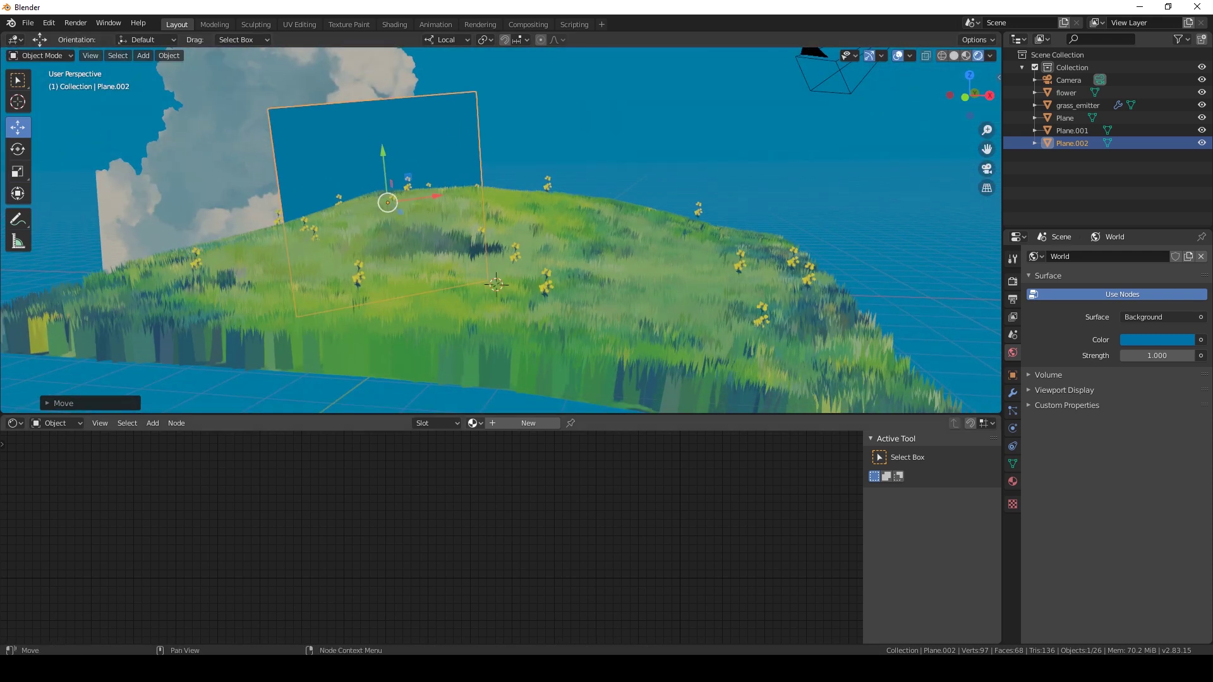
Give the new plane its own copy of the cloud.001 material, named foliage, and load foliage.png as its image texture
left_click(475, 422)
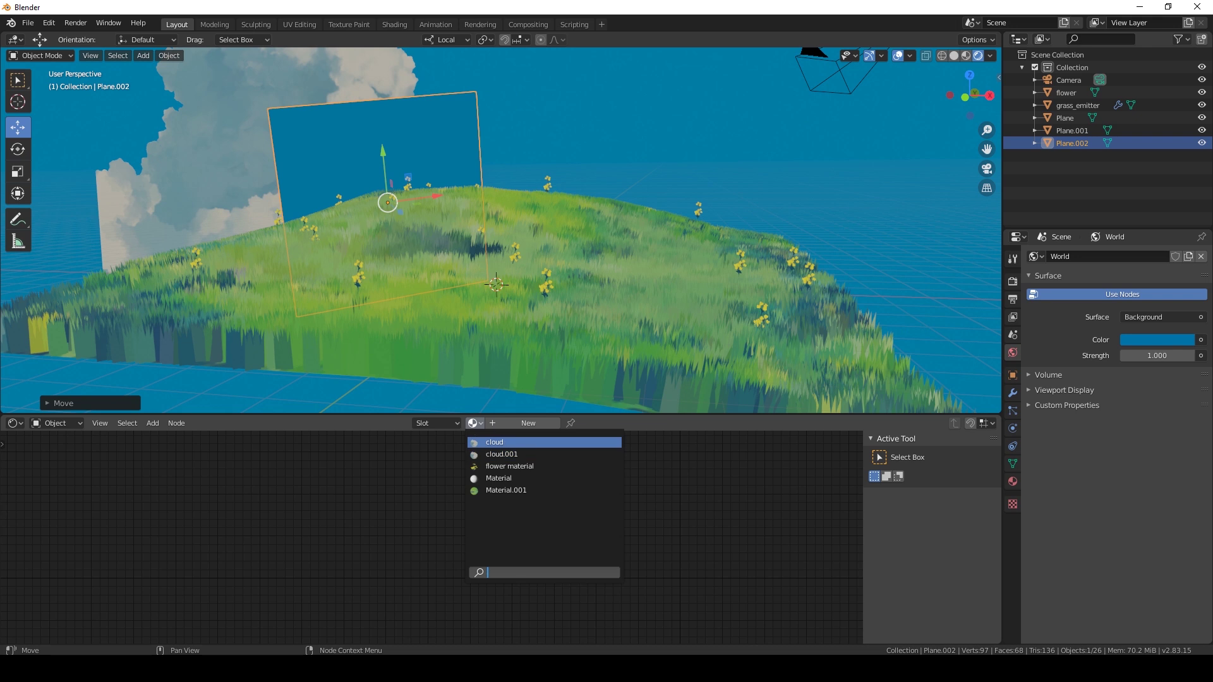
left_click(502, 454)
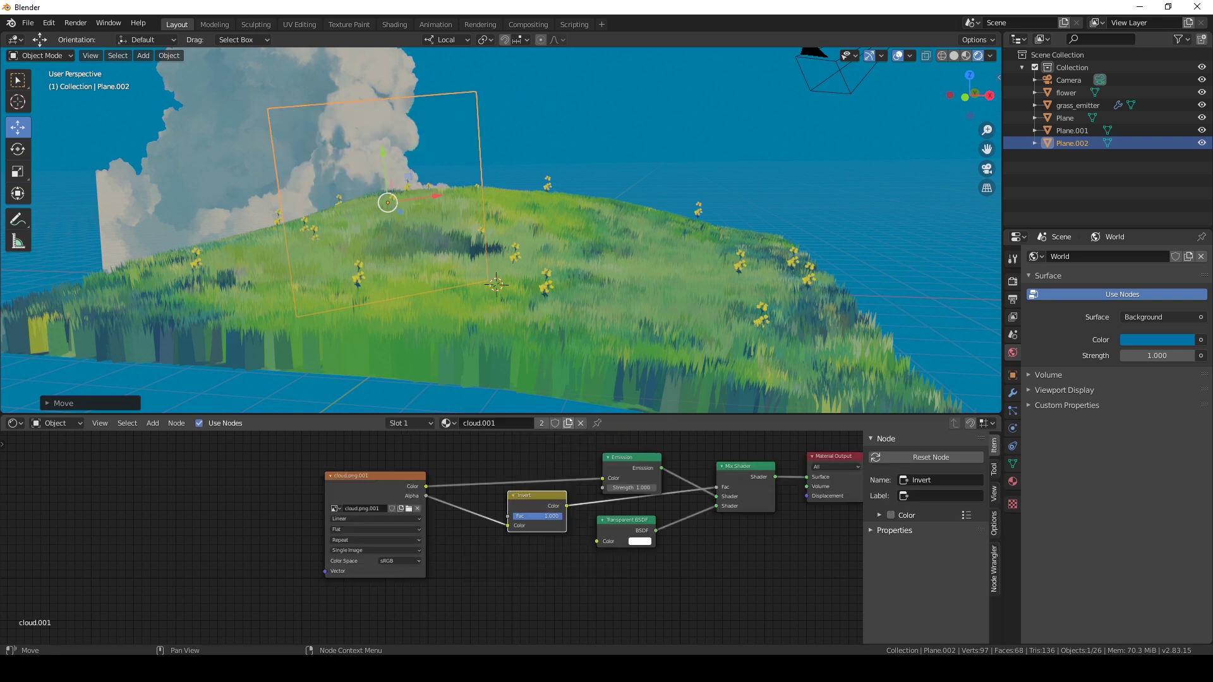
left_click(568, 423)
left_click(504, 423)
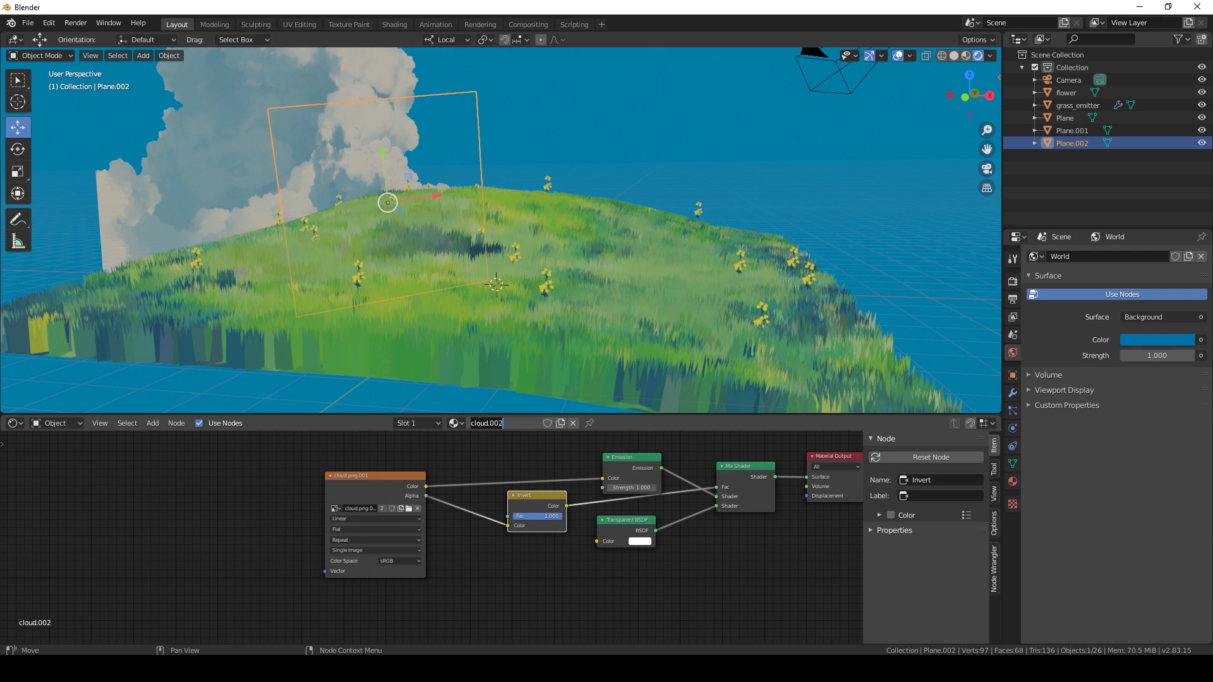
type("foliage")
key("Return")
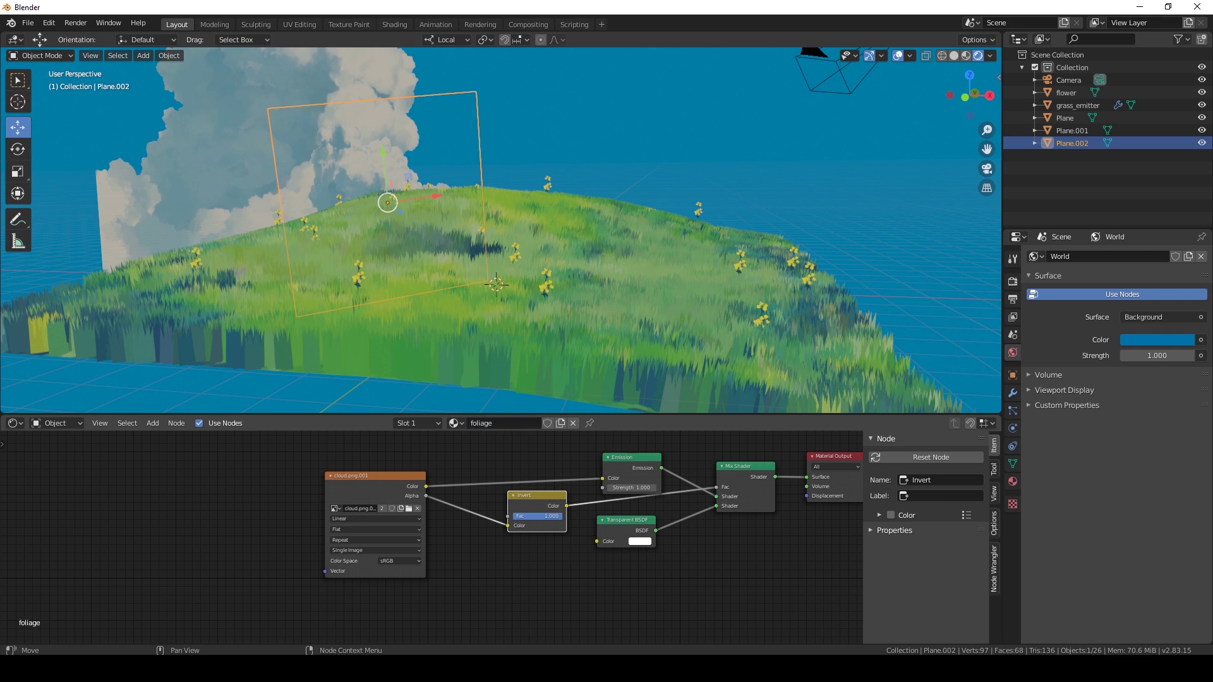
left_click(409, 508)
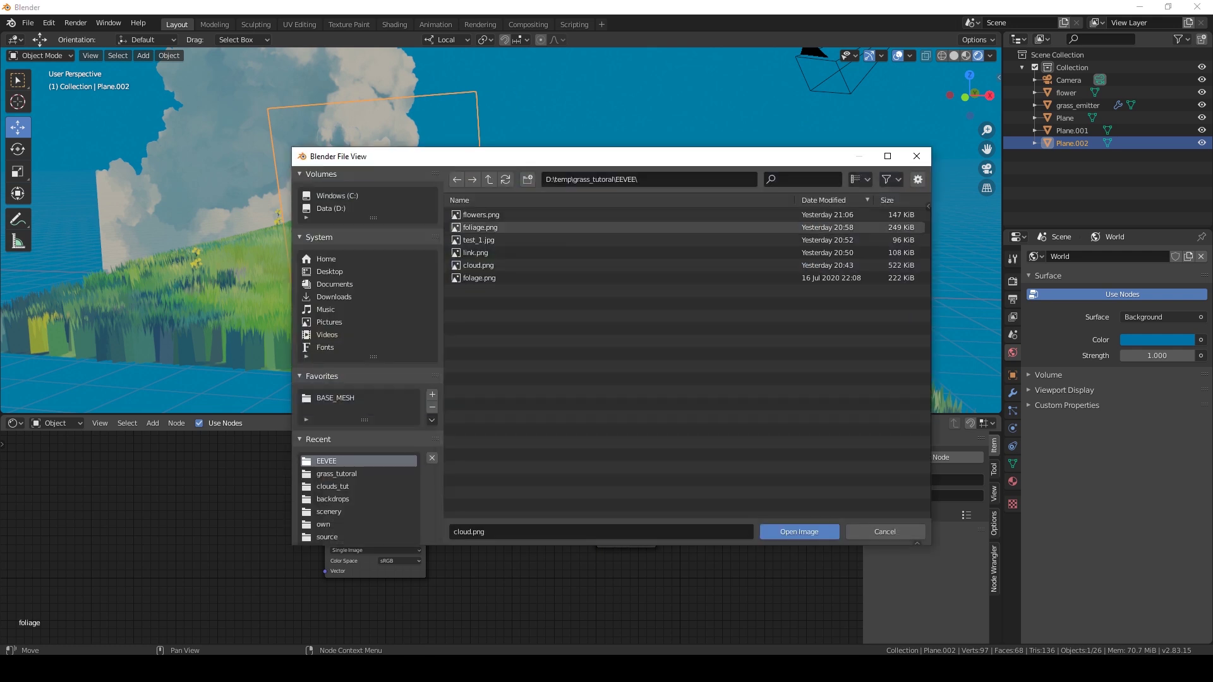
double_click(482, 228)
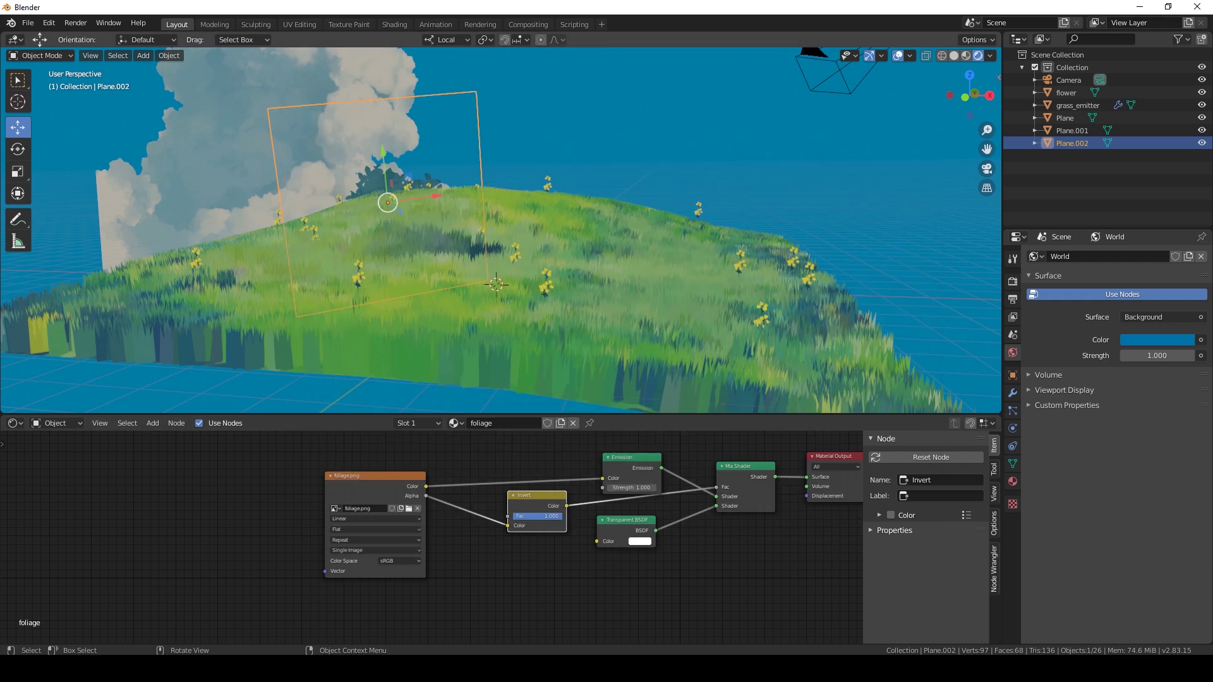
Raise the foliage plane and shift it along its local X axis to the hill's edge, in front of the cloud
left_click(252, 158)
left_click(390, 180)
left_click_drag(385, 166, 380, 125)
key("g")
key("x")
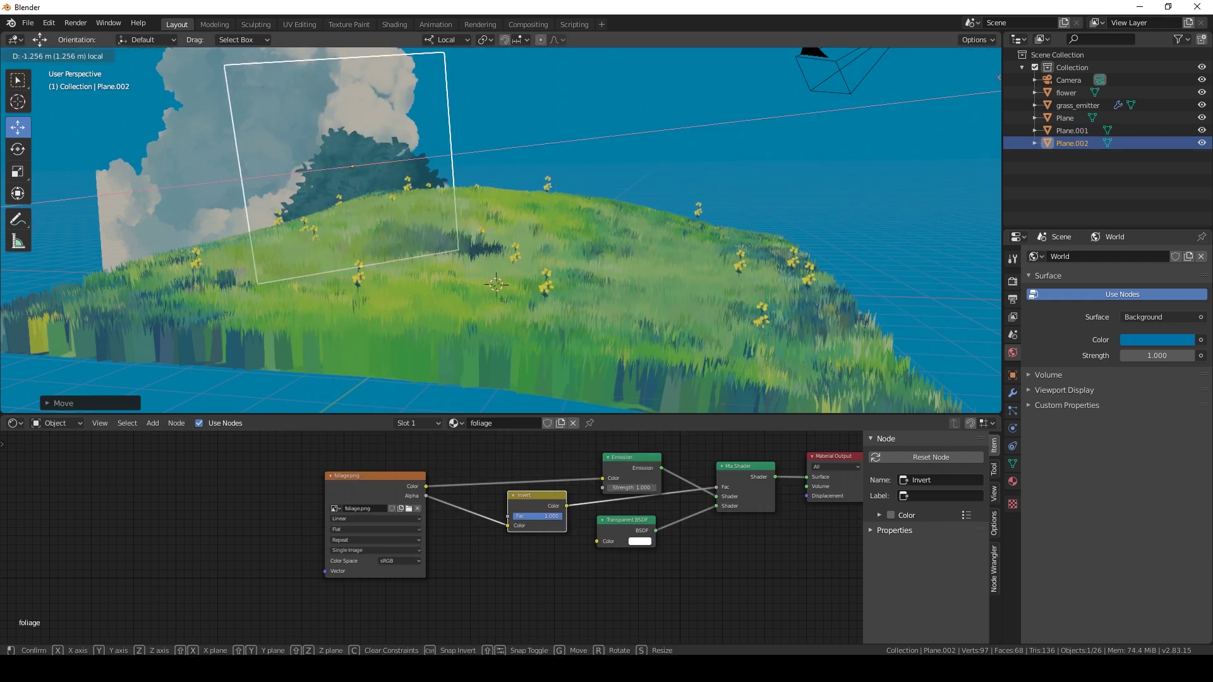
left_click_drag(361, 165, 360, 166)
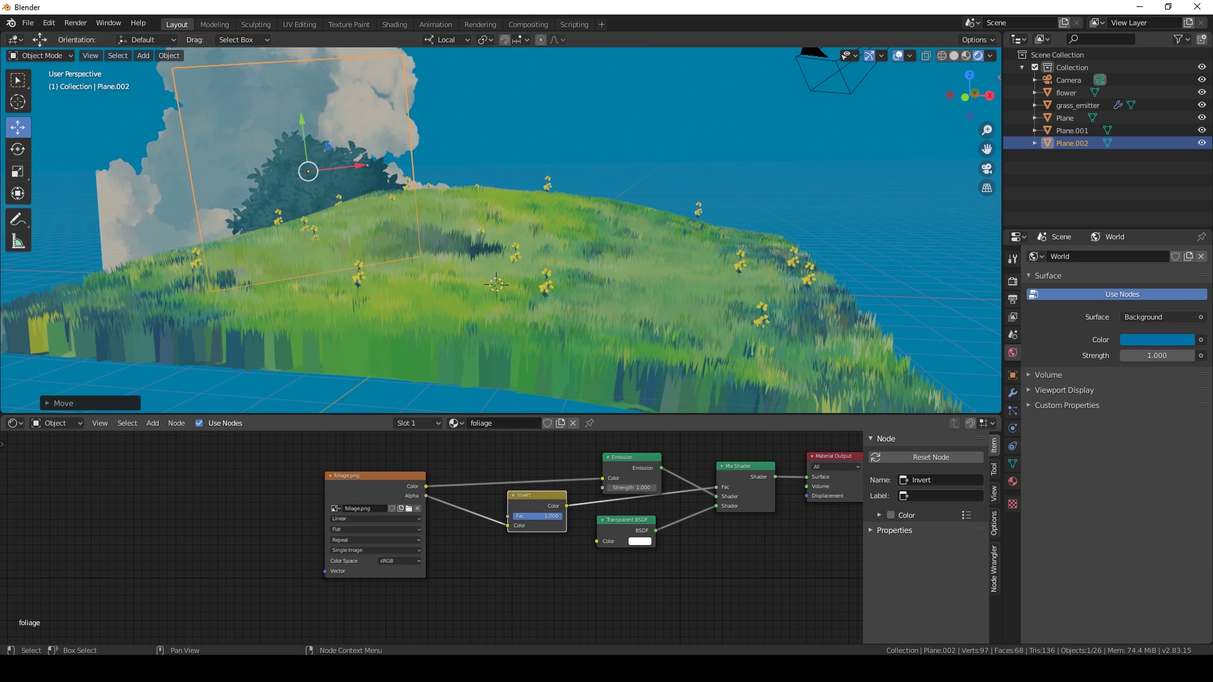
Duplicate the foliage plane by copy and paste, and place the copy upright near the middle of the hill
mouse_move(443, 303)
middle_mouse_down()
mouse_move(420, 284)
mouse_move(440, 284)
middle_mouse_up()
scroll(422, 286, "up", 3)
scroll(441, 284, "down", 3)
middle_click_drag(455, 214, 484, 250)
key("ctrl+c")
key("ctrl+v")
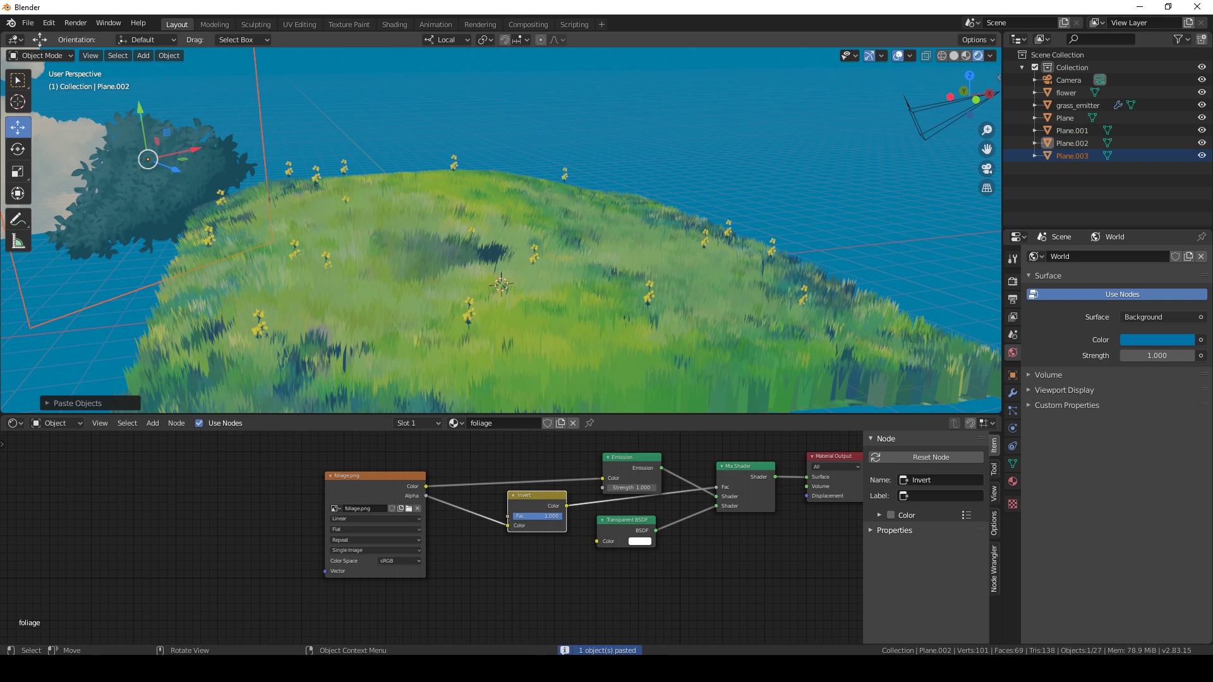
key("g")
key("Return")
middle_click_drag(485, 288, 524, 299)
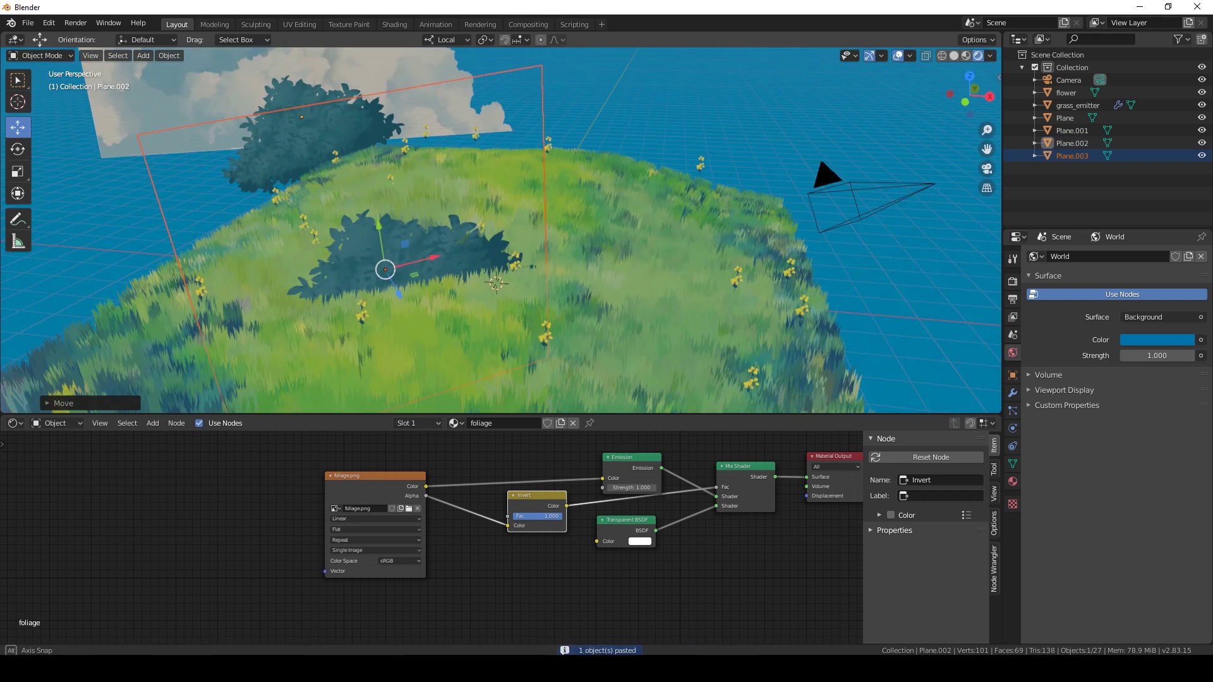
left_click_drag(433, 259, 511, 238)
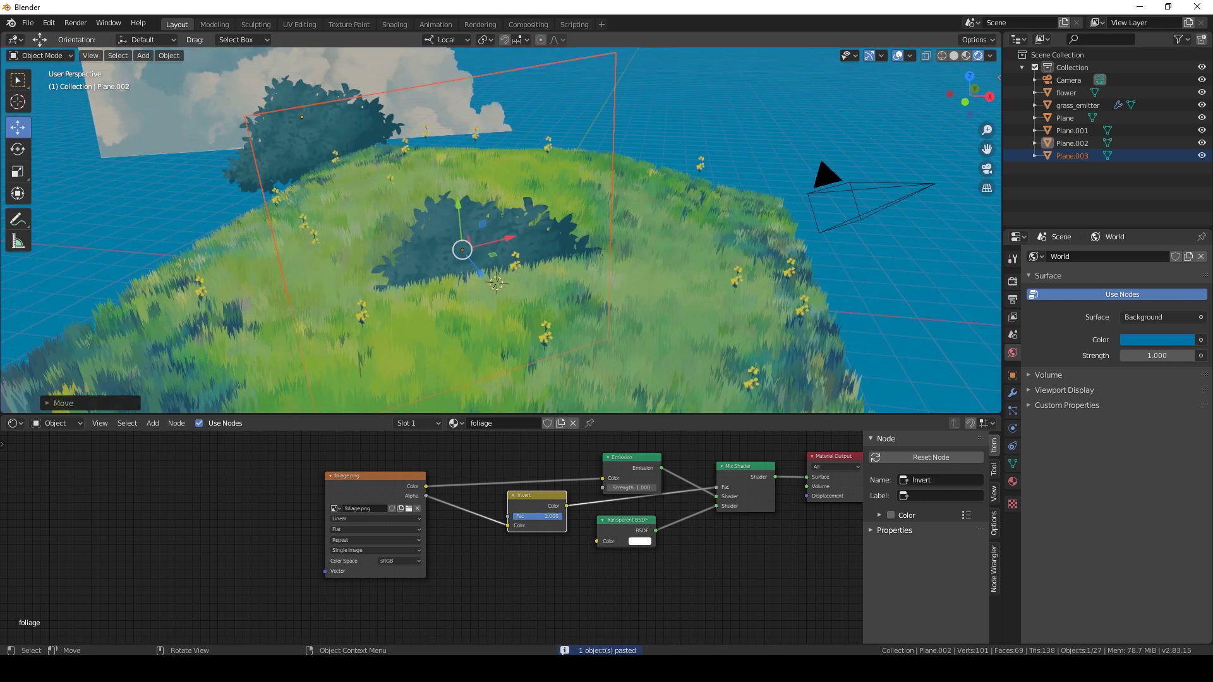
middle_click_drag(490, 259, 485, 236)
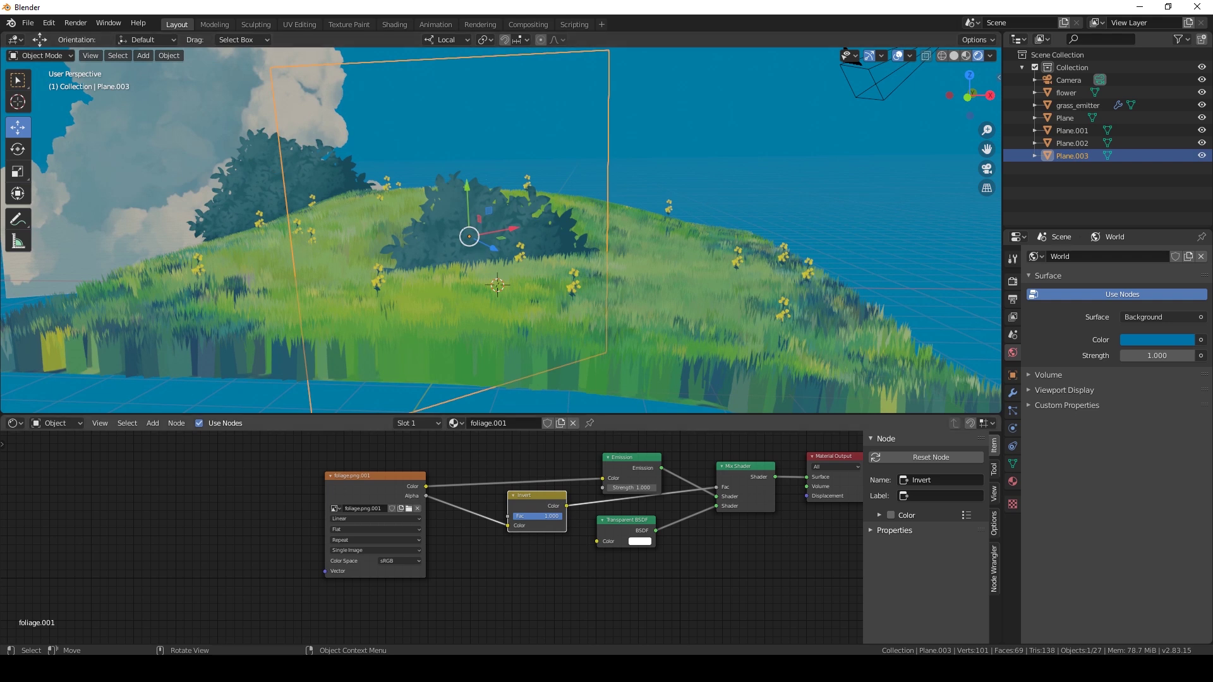
Rename the duplicated plane's material copy as link and load link.png as its image texture
left_click(560, 423)
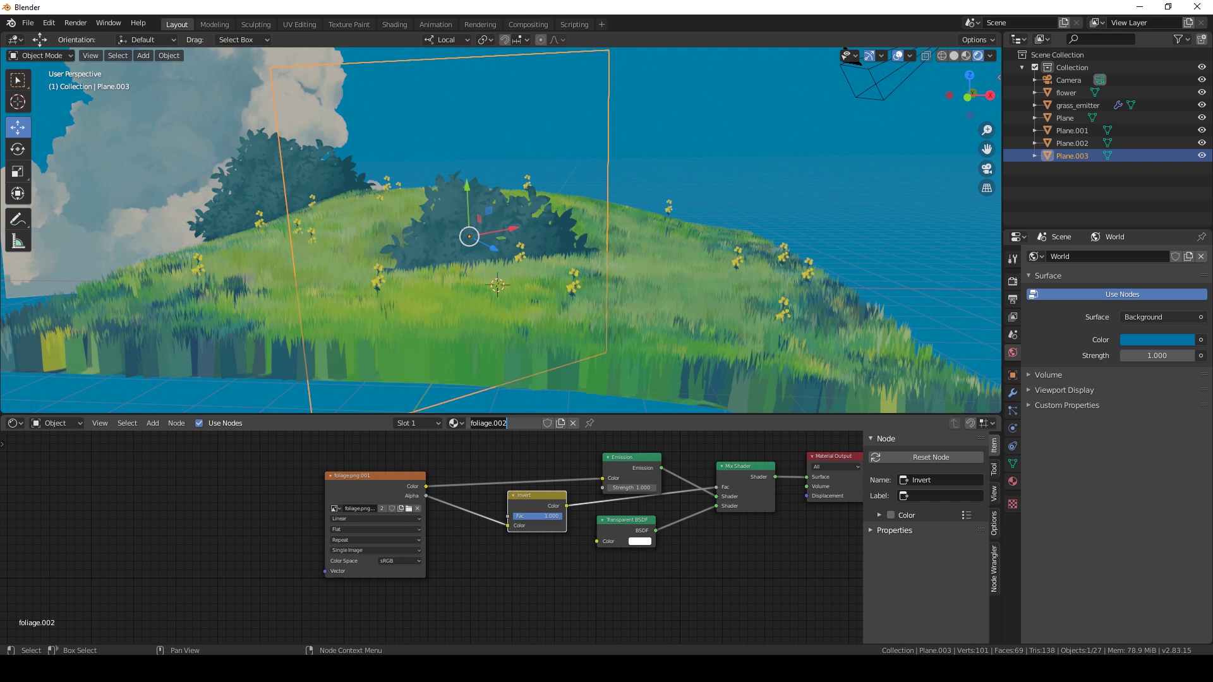
type("k")
key("Return")
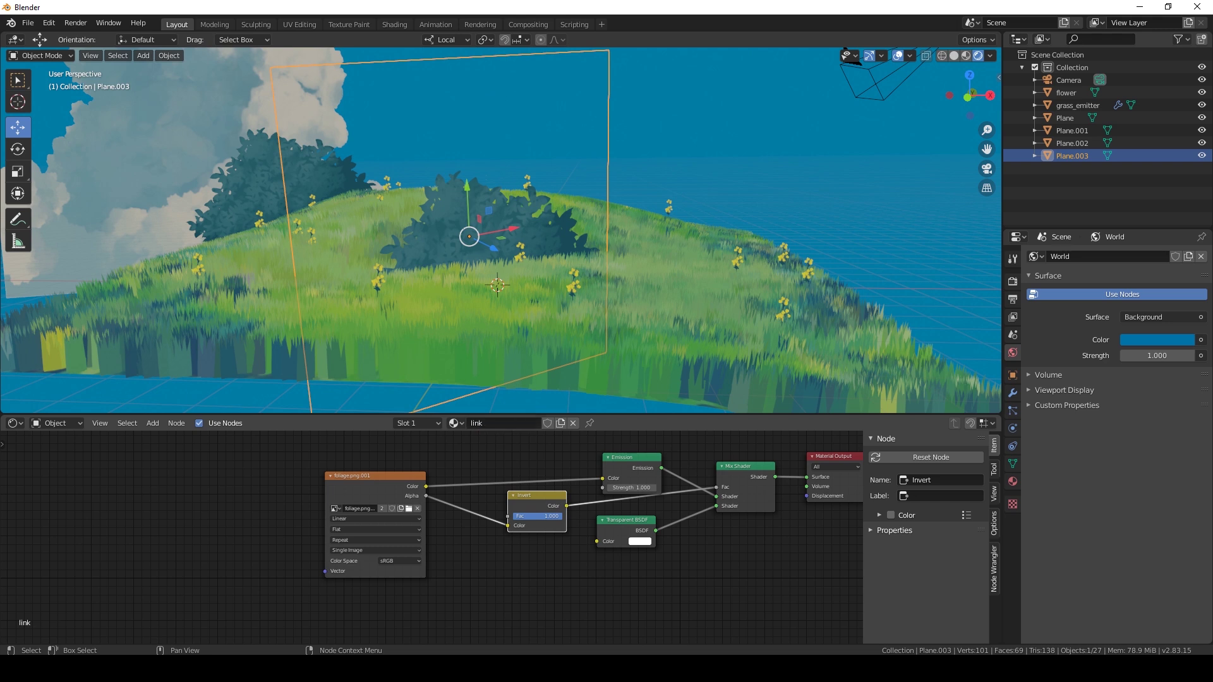
left_click(409, 509)
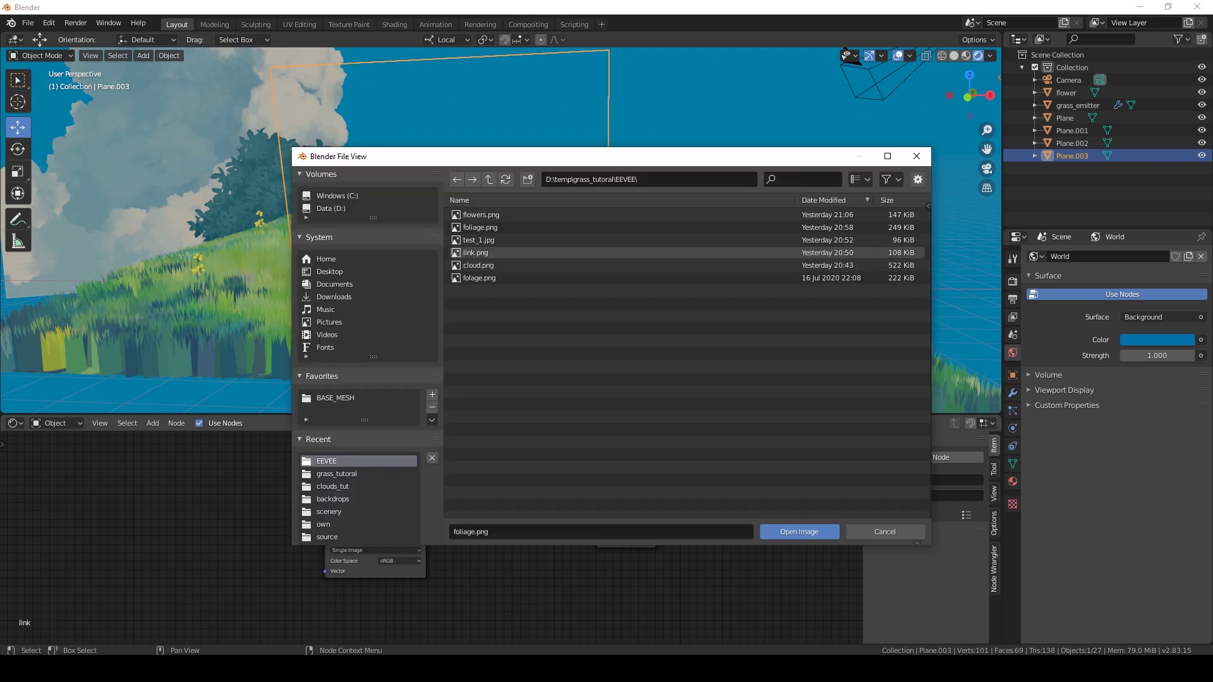
double_click(475, 252)
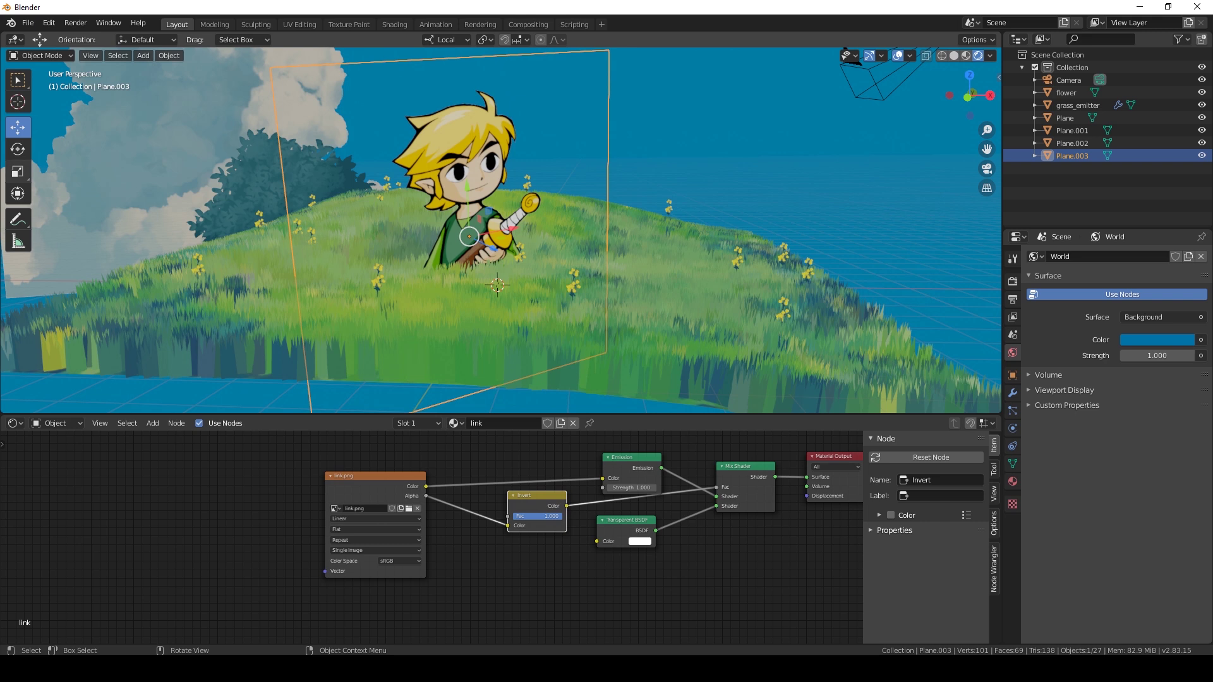
Scale the character plane down to a small figure on the hill
left_click(17, 171)
left_click_drag(465, 180, 468, 218)
left_click(18, 127)
Move the character plane along its local X and Z axes and raise it to stand on the grass
middle_click_drag(404, 208, 373, 242)
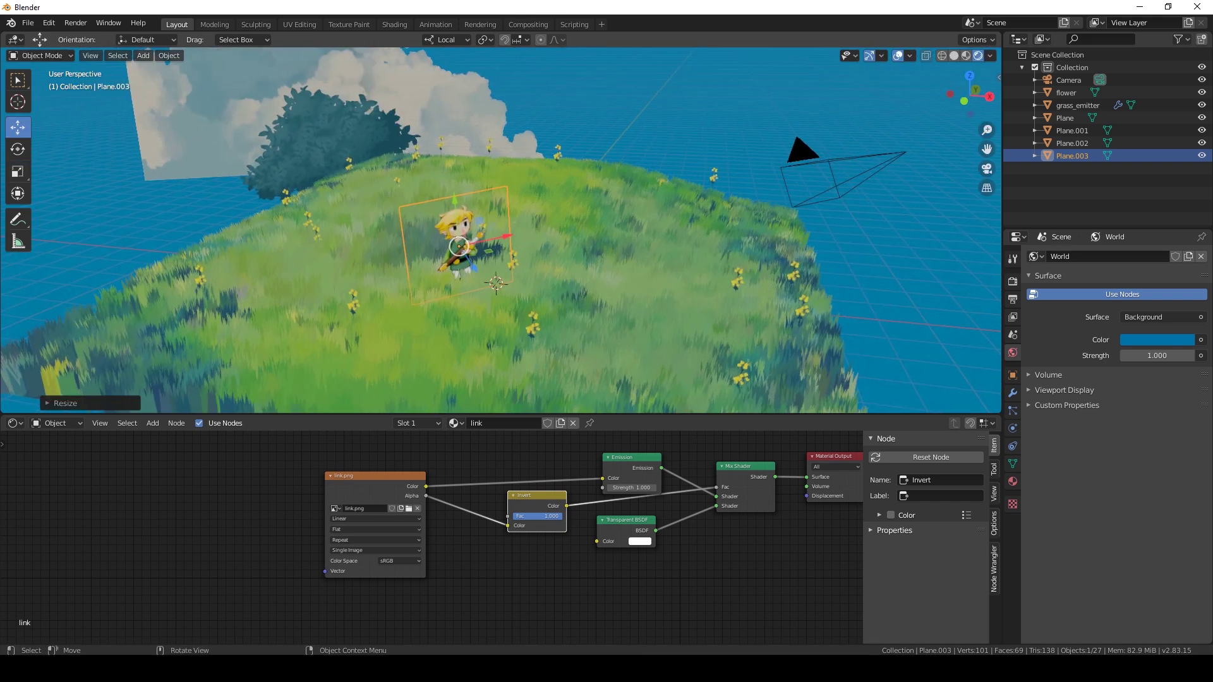
left_click_drag(506, 237, 547, 229)
middle_click_drag(537, 237, 651, 249)
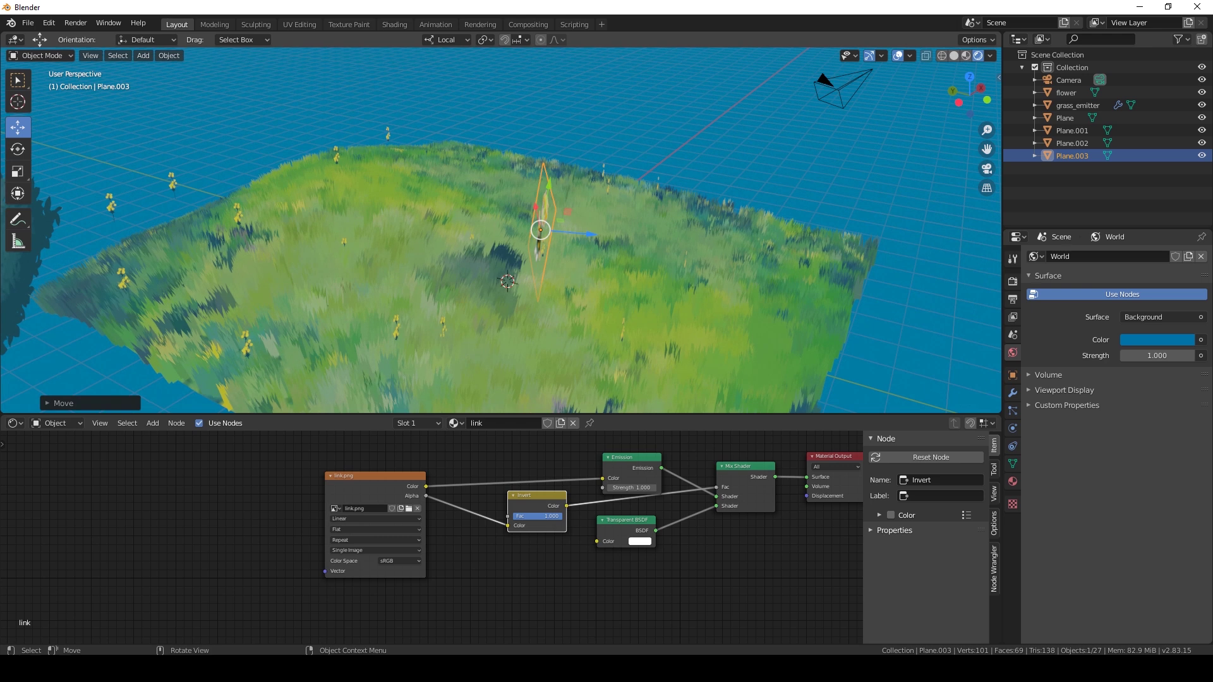
left_click_drag(590, 234, 570, 232)
middle_click_drag(569, 234, 450, 215)
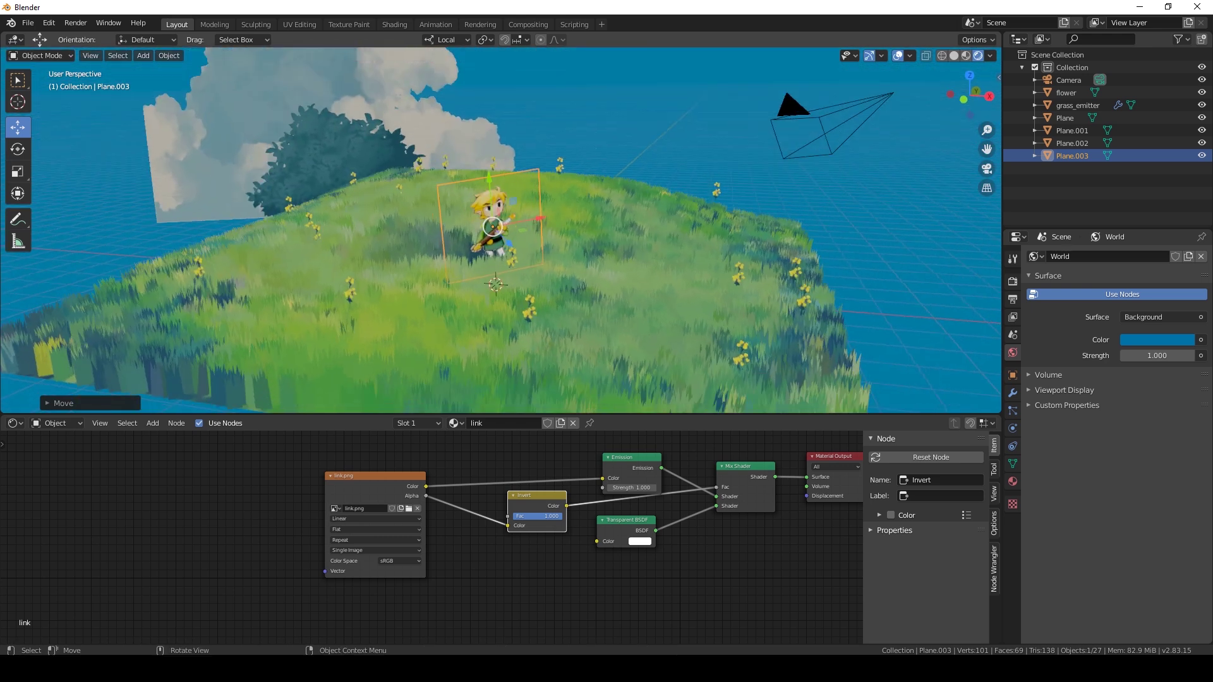
key("g")
key("Return")
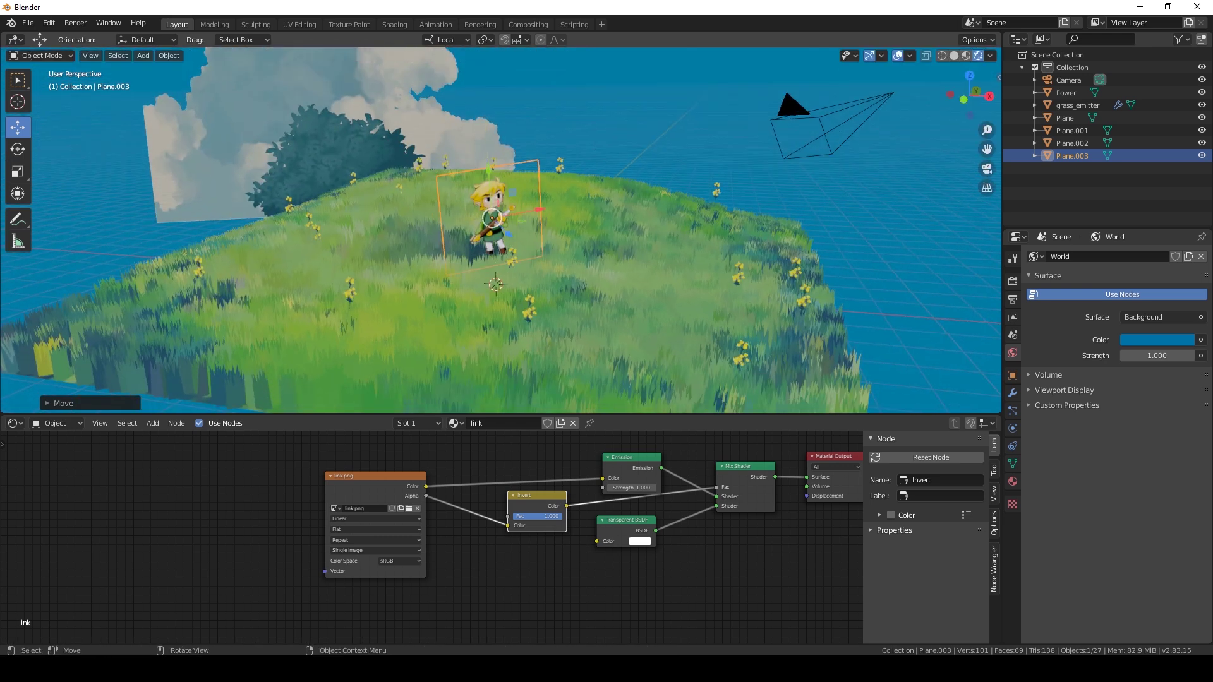
Set the interpolation of the character plane's link.png texture to Closest
scroll(463, 221, "up", 7)
mouse_move(464, 222)
middle_mouse_down()
mouse_move(488, 205)
mouse_move(457, 207)
mouse_move(463, 239)
middle_mouse_up()
scroll(466, 232, "down", 3)
scroll(470, 242, "up", 4)
scroll(471, 241, "down", 4)
key("alt+a")
left_click(472, 235)
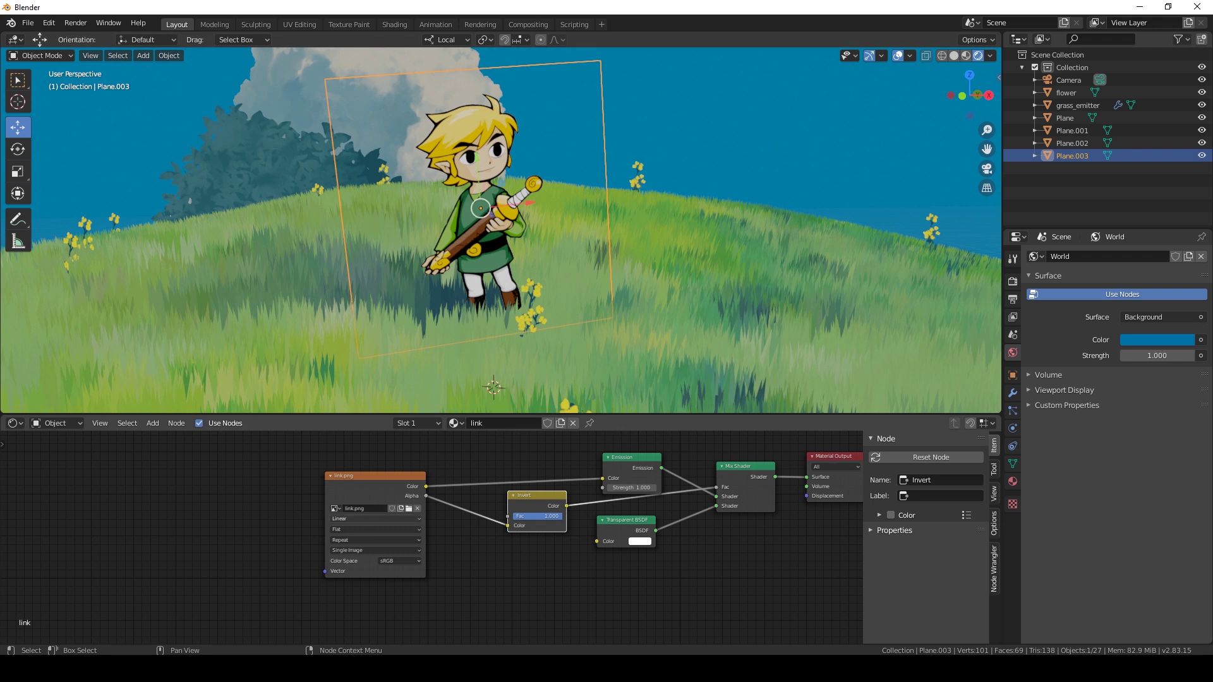
left_click(375, 518)
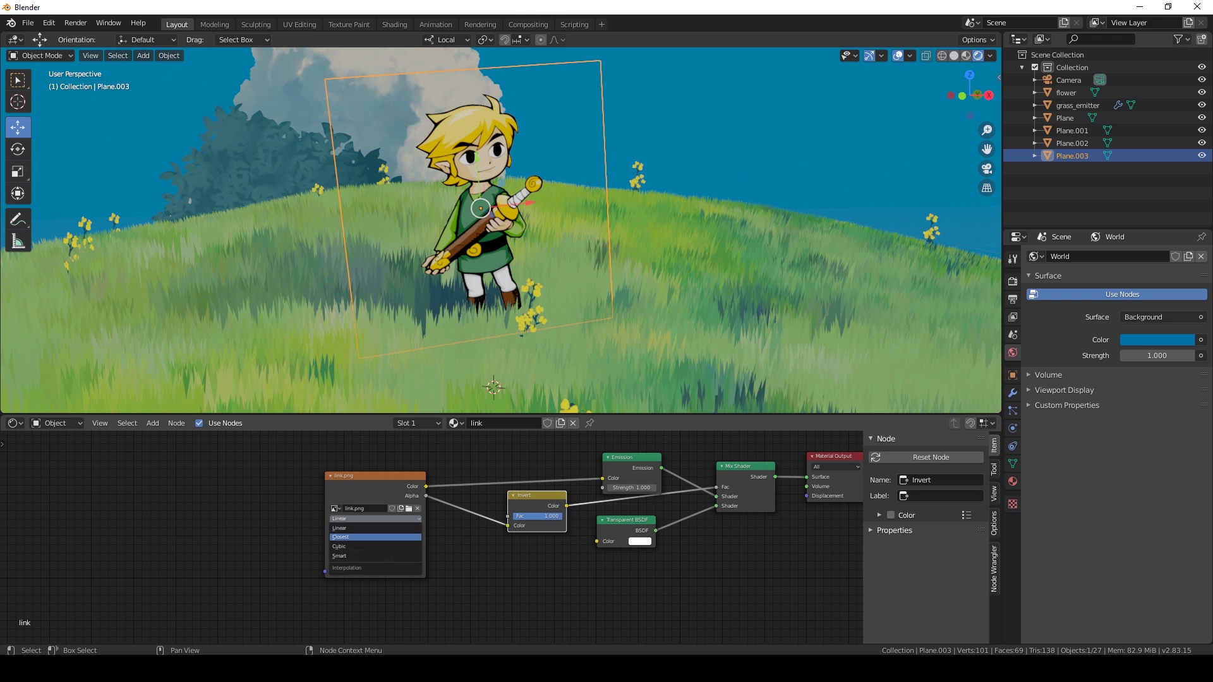
left_click(375, 537)
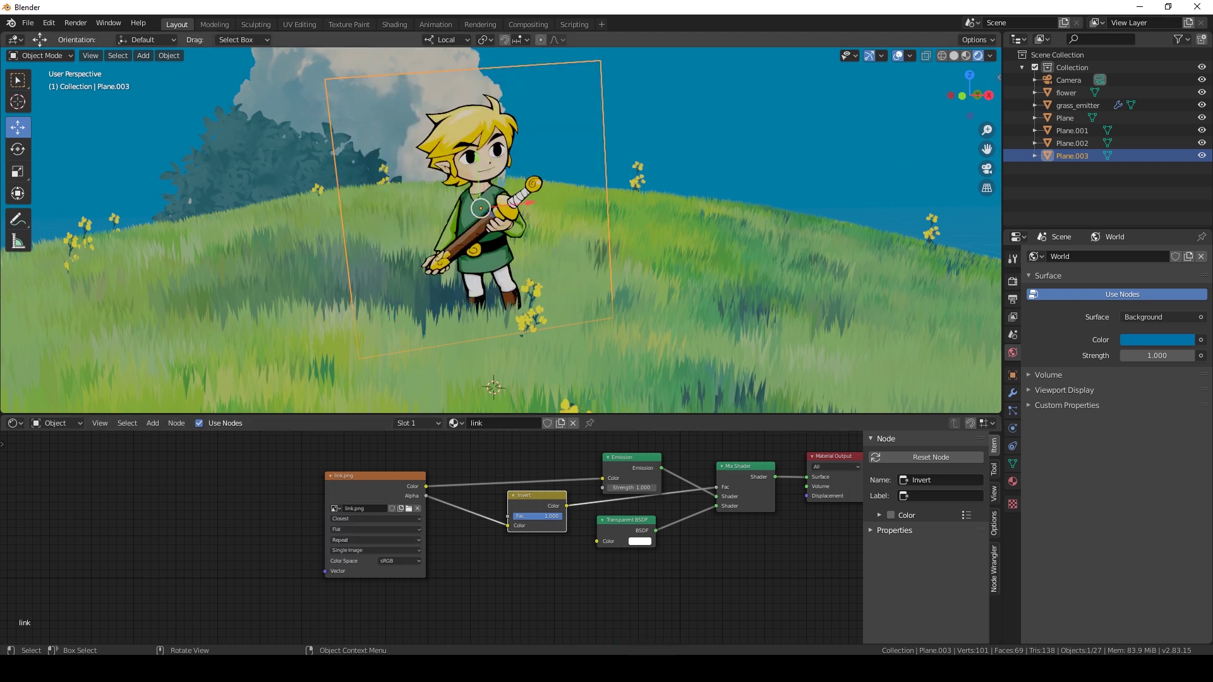
Rotate the character plane slightly to stand upright and fine-tune its height on the grass
mouse_move(499, 212)
middle_mouse_down()
mouse_move(540, 205)
mouse_move(502, 205)
middle_mouse_up()
mouse_move(477, 158)
left_mouse_down()
mouse_move(475, 126)
mouse_move(479, 156)
left_mouse_up()
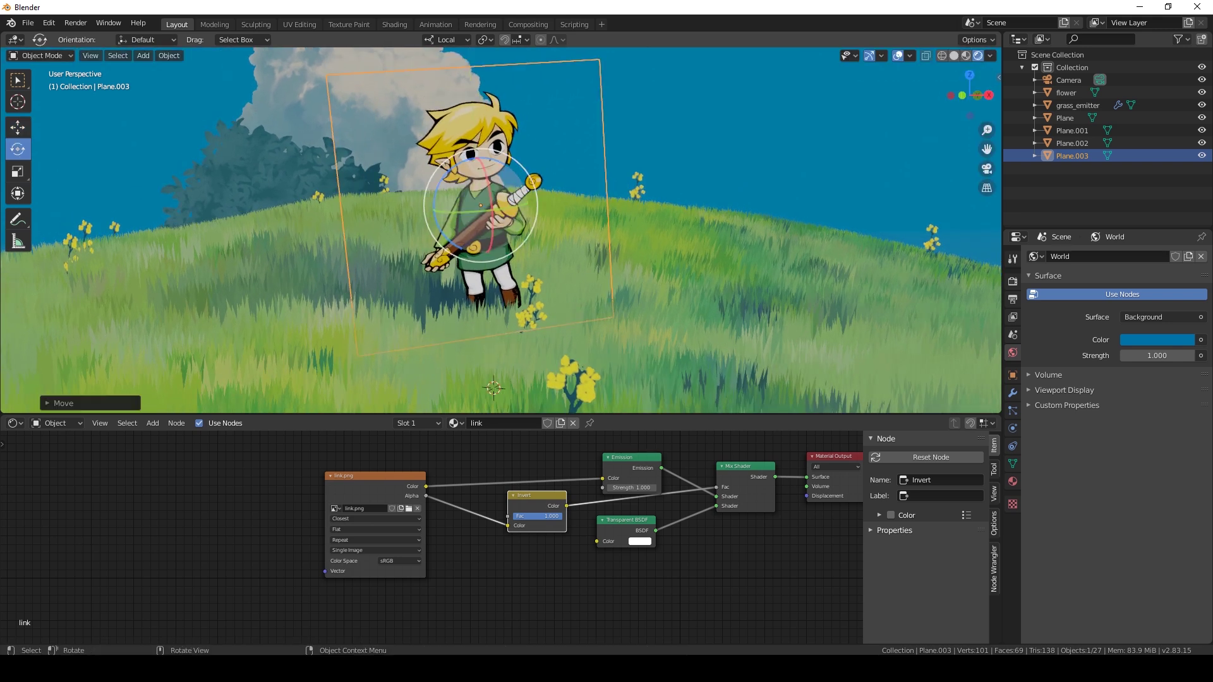
left_click_drag(435, 216, 434, 208)
left_click(17, 127)
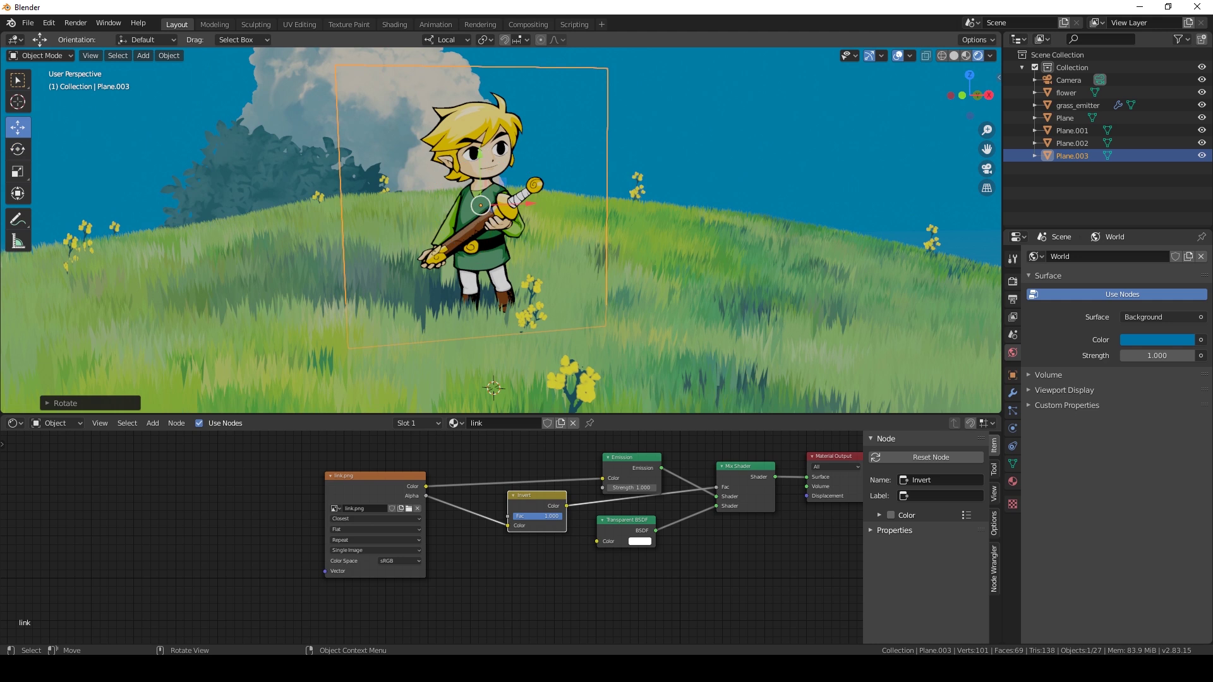
left_click_drag(480, 153, 480, 158)
Scale up the cloud plane and reposition it to fill more of the sky behind the hill
left_click(234, 167)
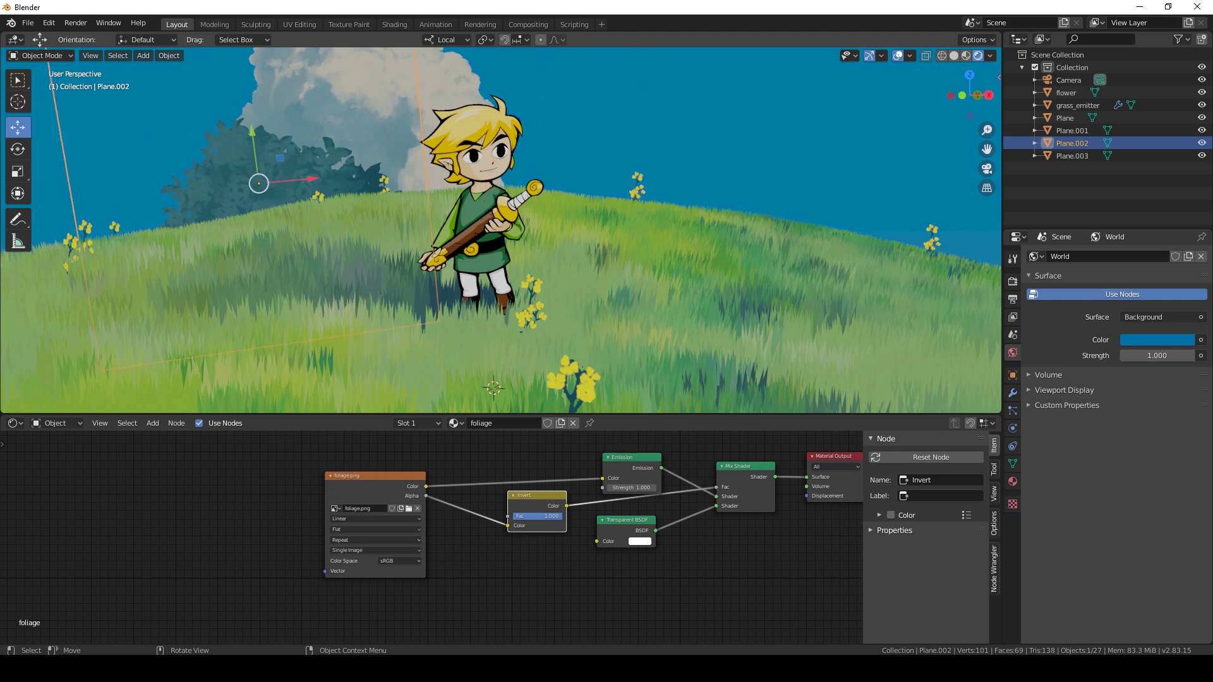
scroll(233, 167, "down", 3)
left_click(298, 119)
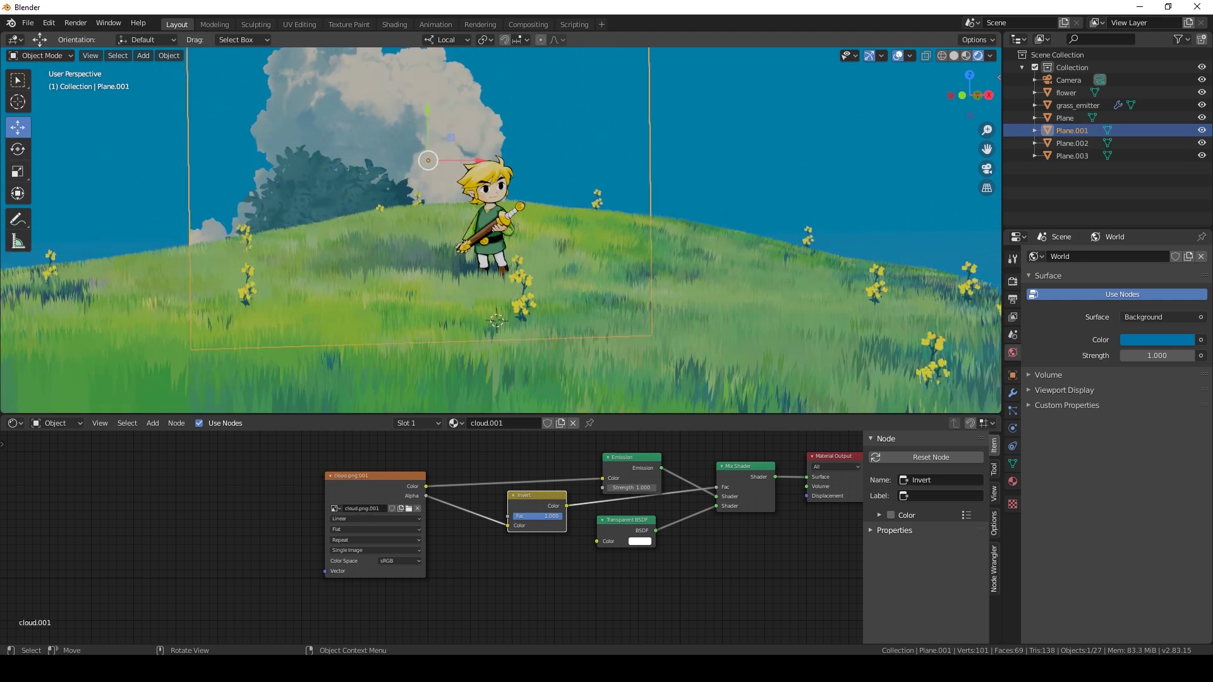
left_click(18, 171)
mouse_move(466, 122)
left_mouse_down()
mouse_move(480, 106)
mouse_move(428, 75)
mouse_move(428, 63)
mouse_move(471, 113)
mouse_move(445, 114)
left_mouse_up()
left_click(487, 98)
left_click(18, 127)
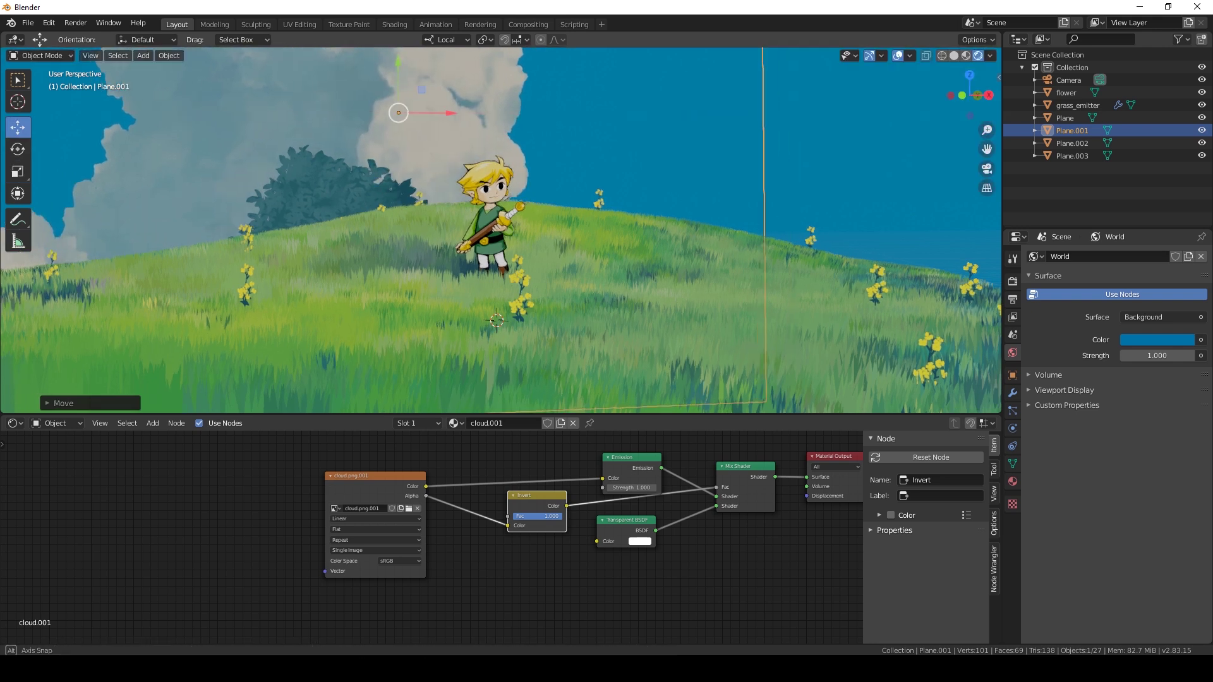
Enable Bloom in the Eevee render settings with a threshold of 0.000 and a radius of 2.545
middle_click_drag(467, 164, 497, 197)
scroll(480, 189, "up", 3)
scroll(480, 189, "down", 1)
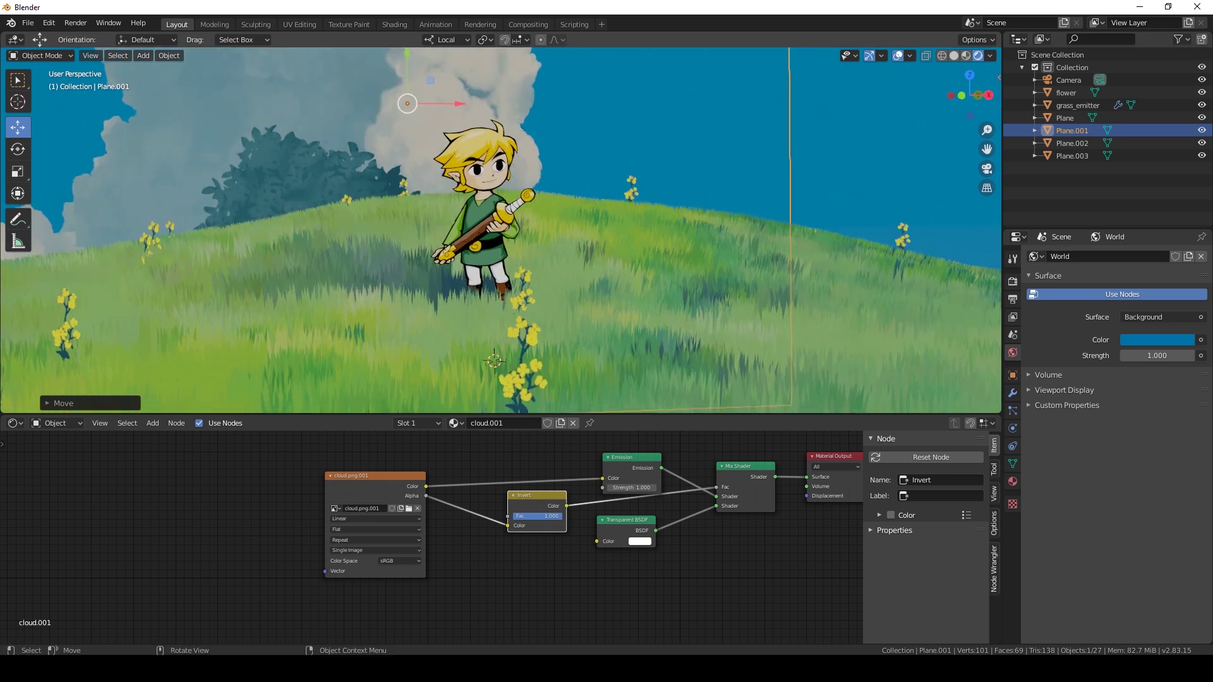
left_click(1013, 281)
left_click(1040, 357)
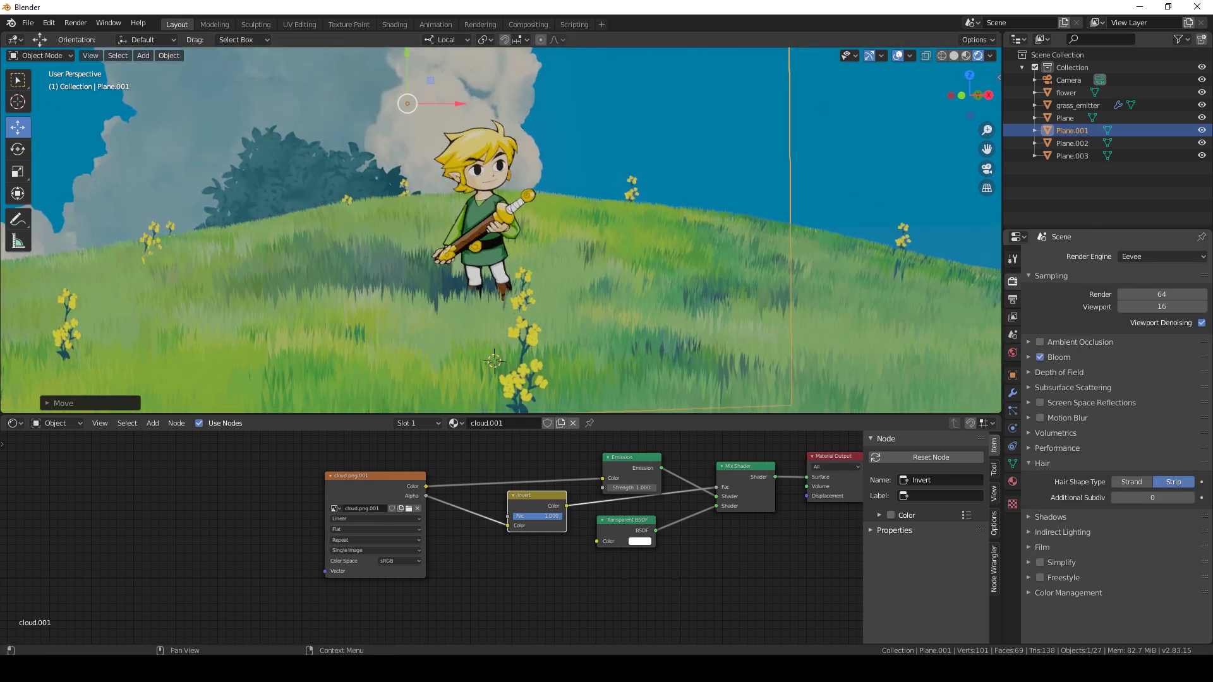
left_click(1029, 357)
left_click_drag(1143, 376, 1120, 403)
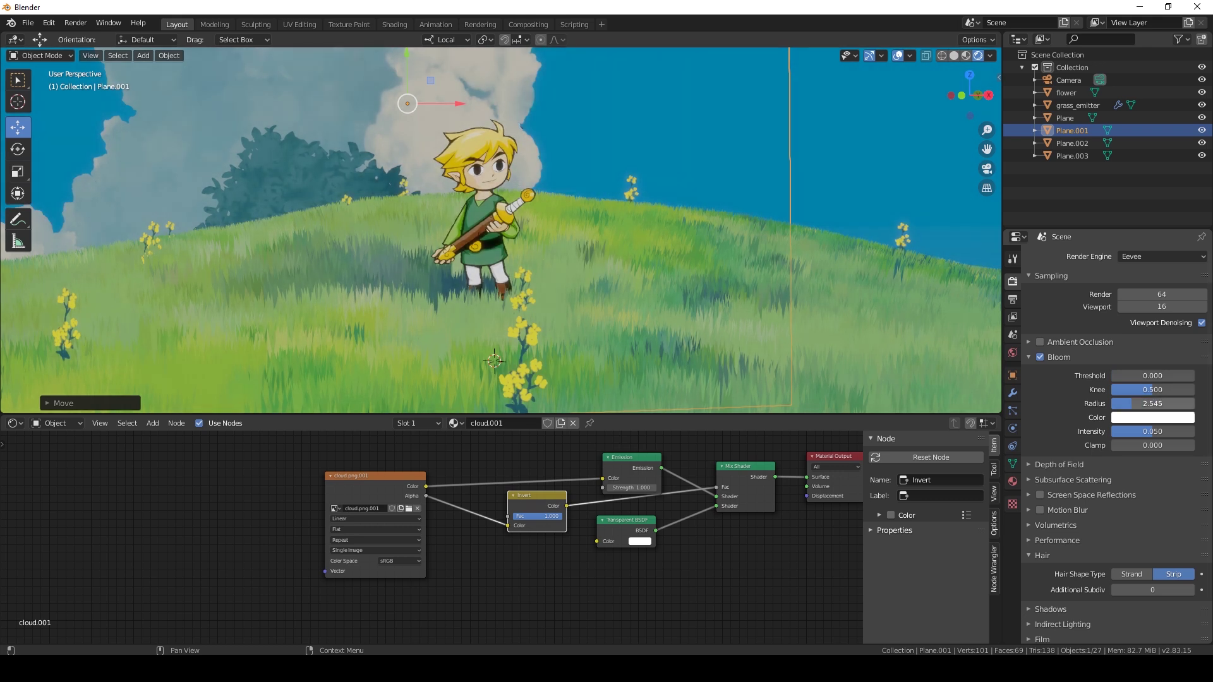
Frame the character on the hill, align the scene camera to that view and look through it
scroll(501, 230, "down", 3)
middle_click_drag(501, 230, 491, 230)
scroll(585, 172, "up", 5)
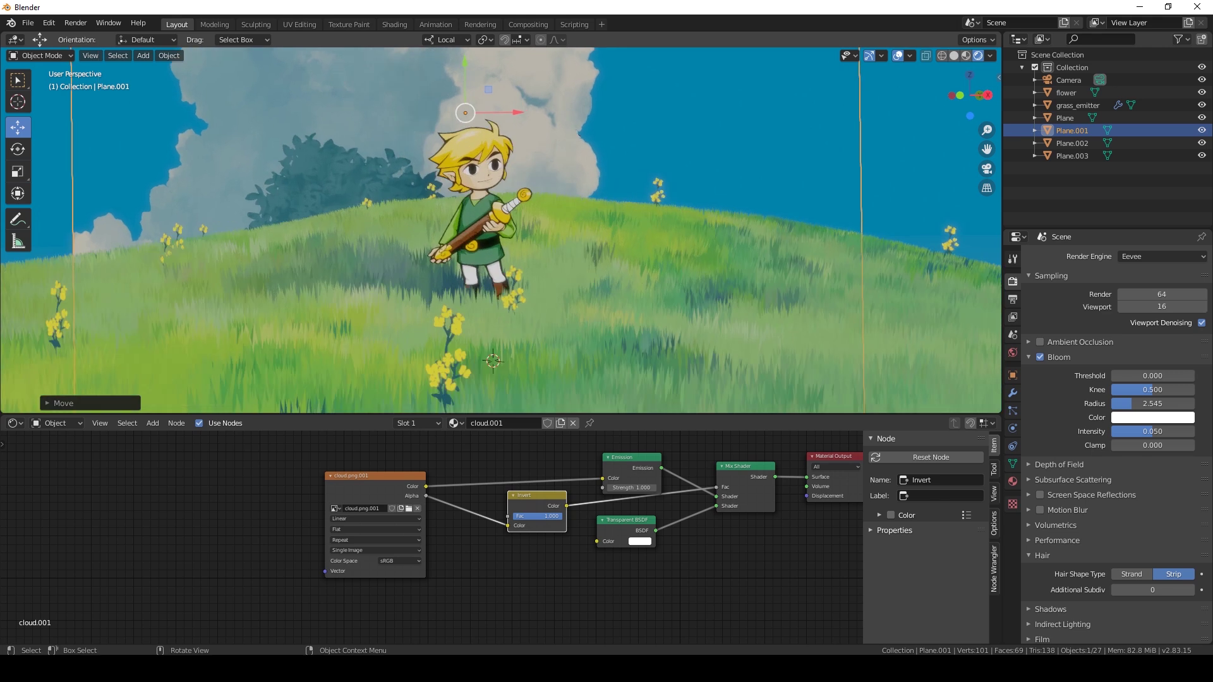
middle_click_drag(585, 171, 586, 178)
key("KP_0")
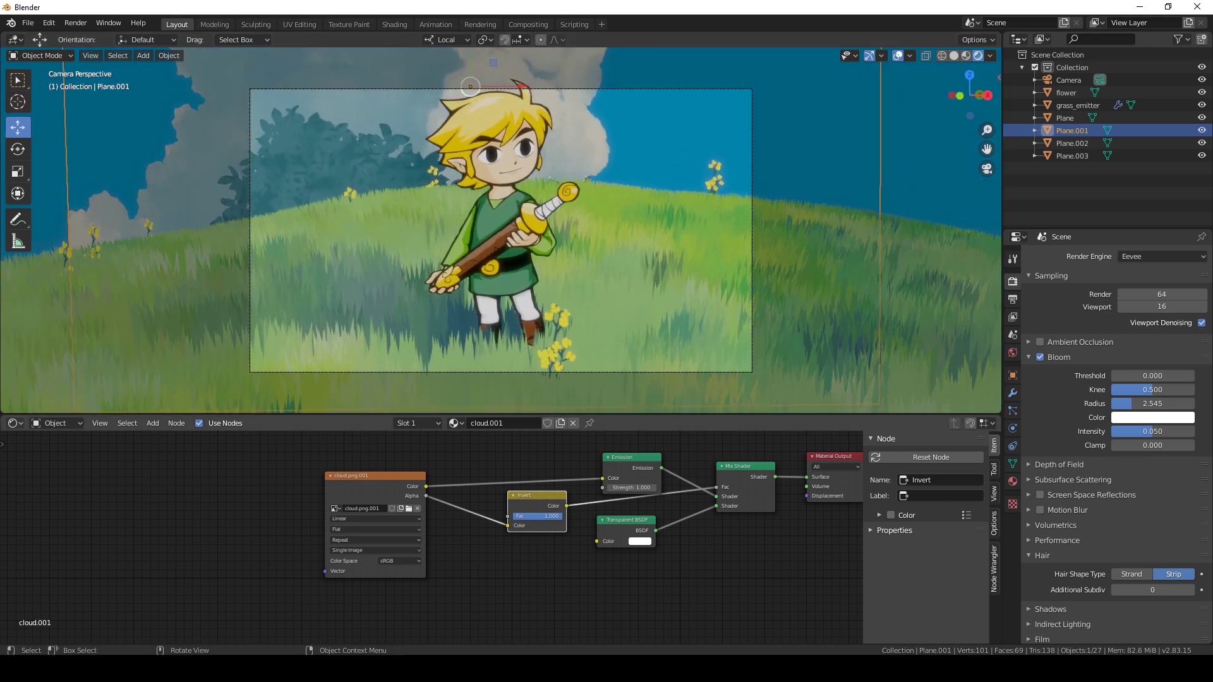
Split the shader editor area in two and turn the new area into a second 3D viewport
left_click_drag(2, 641, 440, 603)
left_click(15, 423)
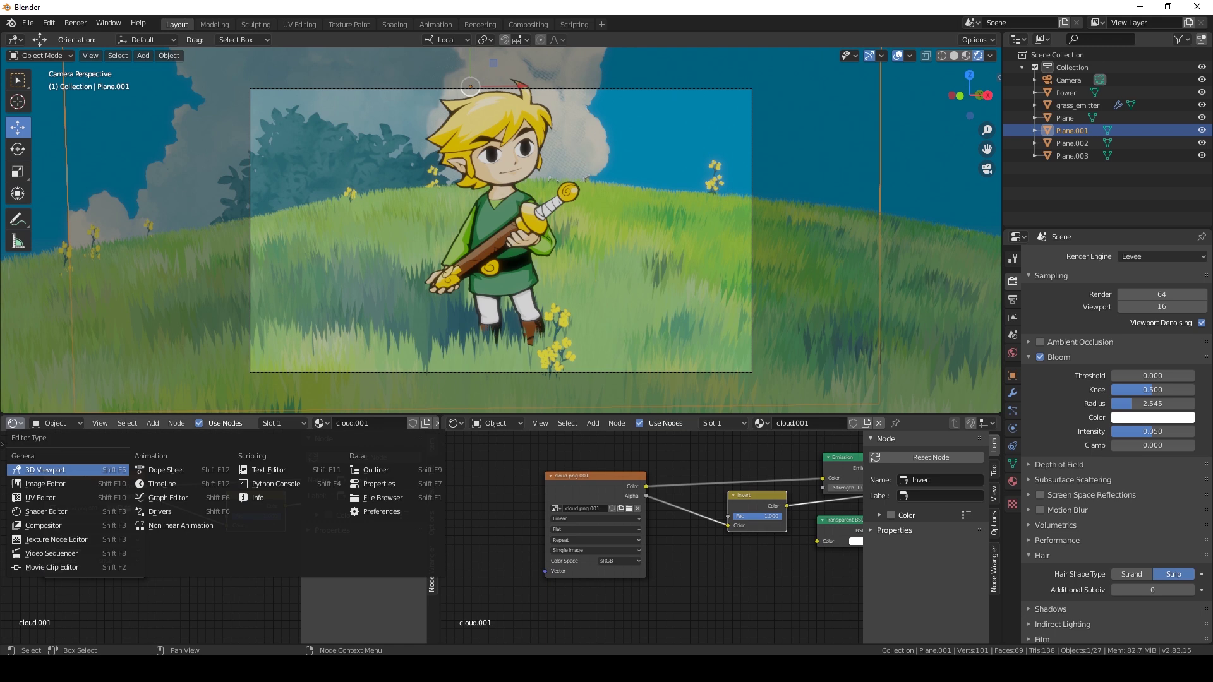
left_click(55, 471)
scroll(219, 537, "down", 5)
scroll(221, 556, "down", 5)
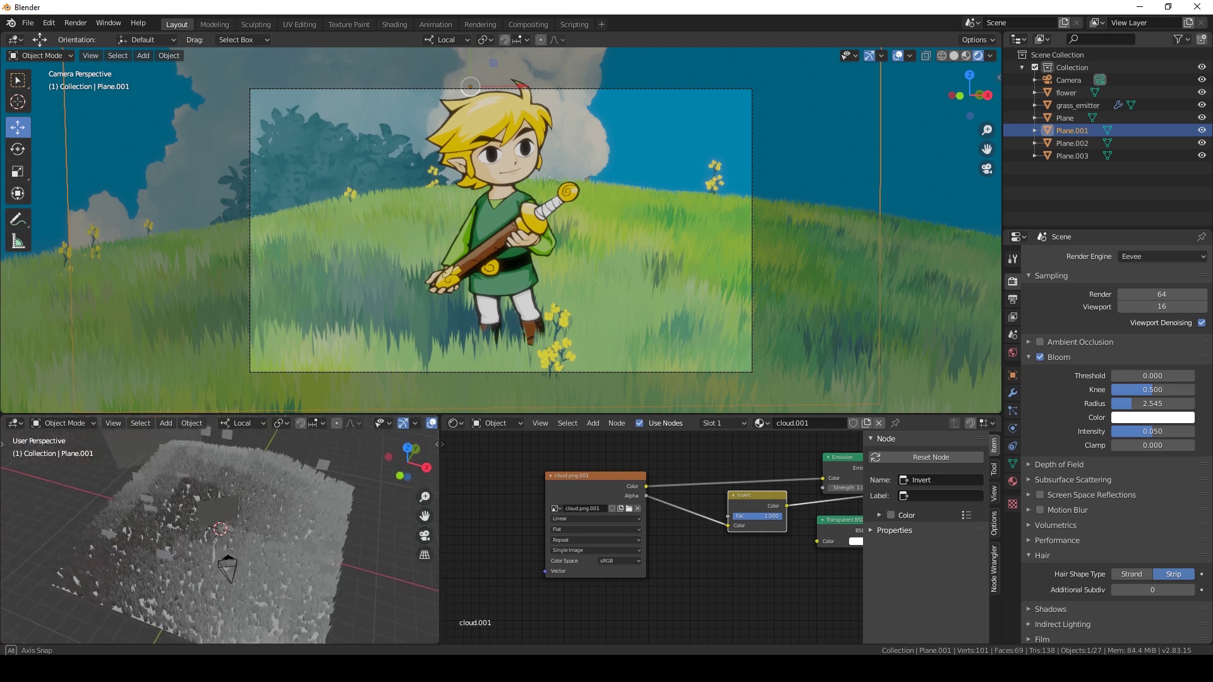
Select the camera in the second viewport and move it back and slightly up to frame the whole character and hillside
middle_click_drag(229, 578, 222, 557)
left_click(227, 561)
key("g")
key("z")
key("z")
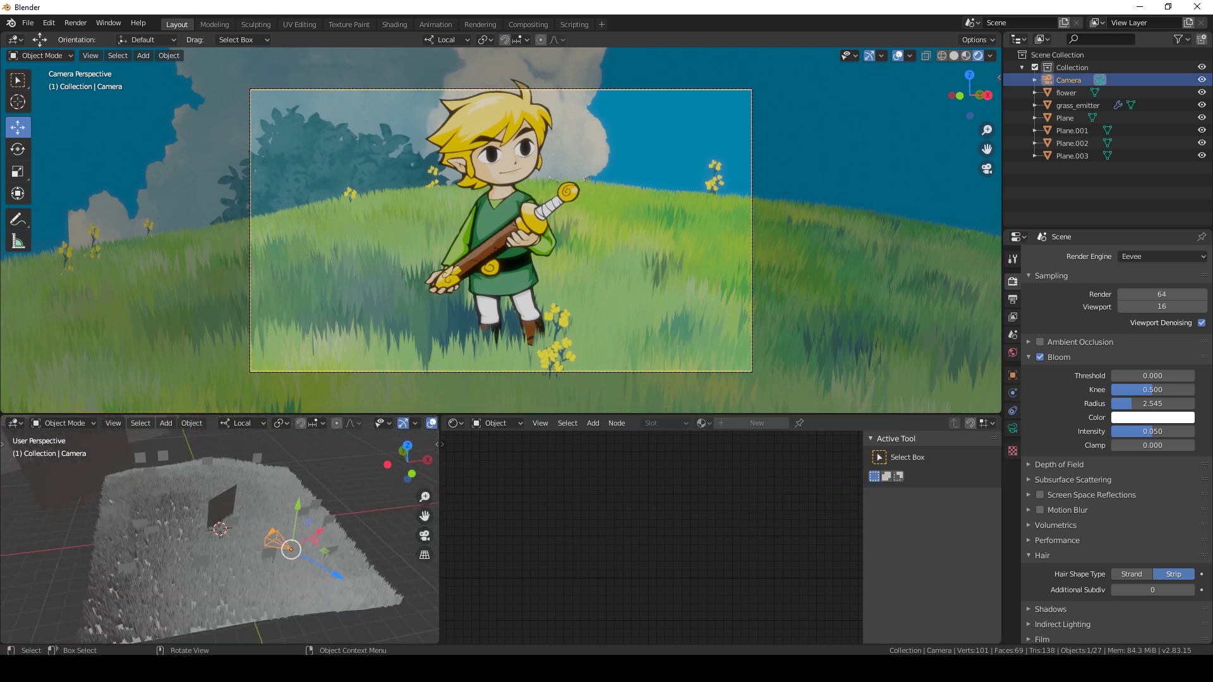
left_click(515, 380)
left_click_drag(334, 525, 335, 520)
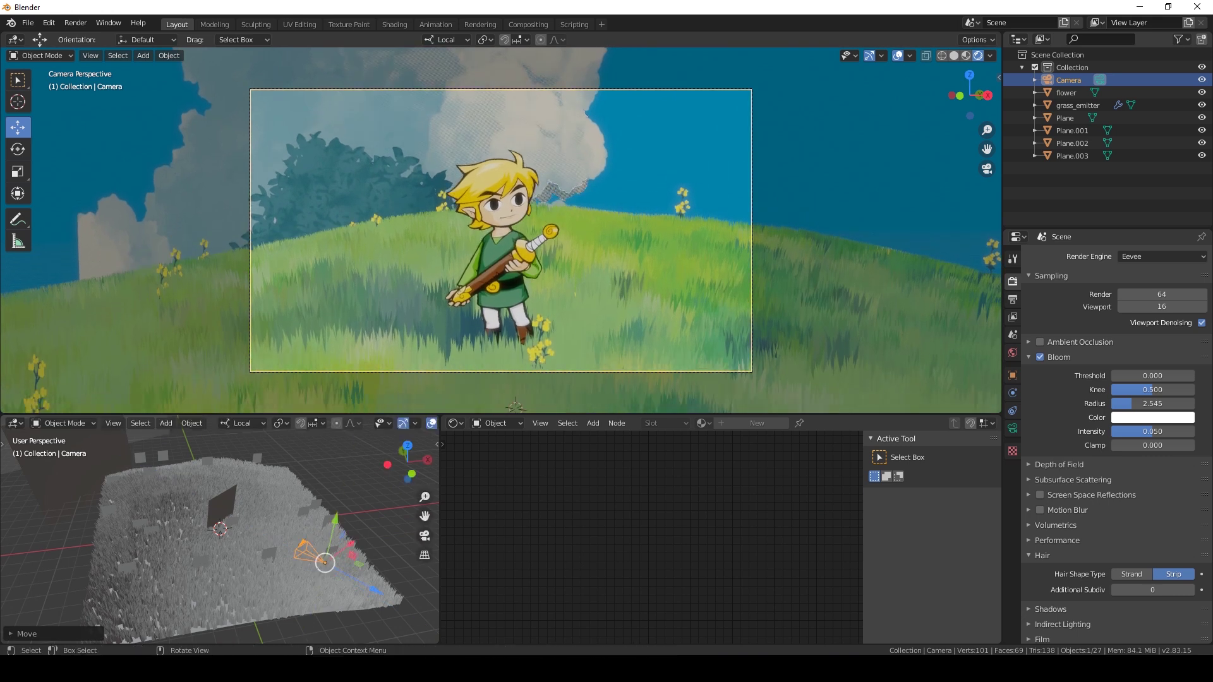
left_click_drag(376, 591, 403, 606)
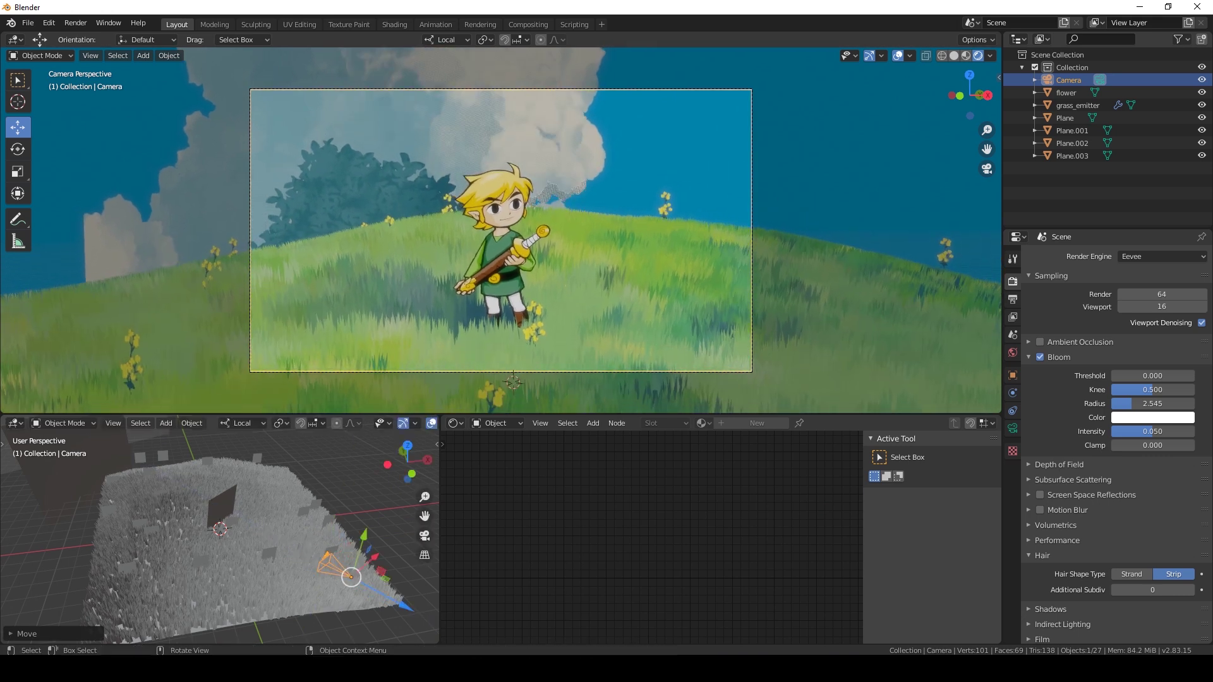